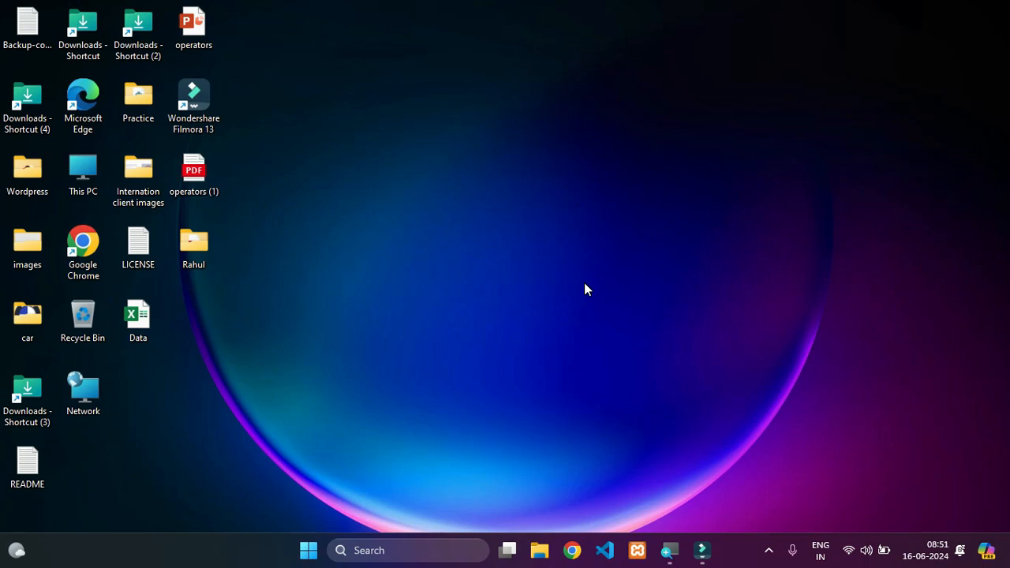
- Launch Microsoft Word and create a blank document
{"action": "key", "text": "super+r"}
{"action": "key", "text": "Return"}
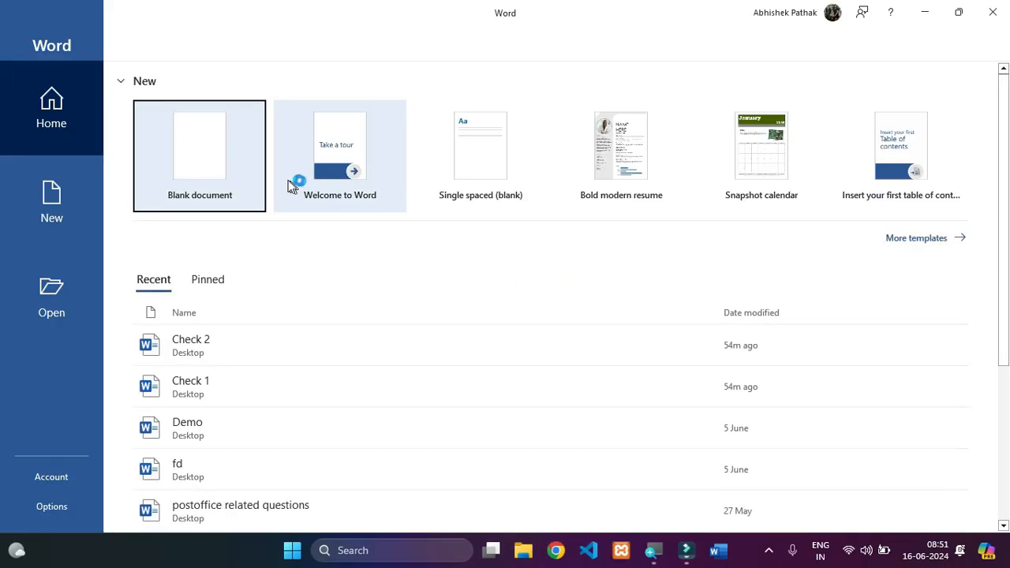
{"action": "left_click", "coordinate": [201, 155]}
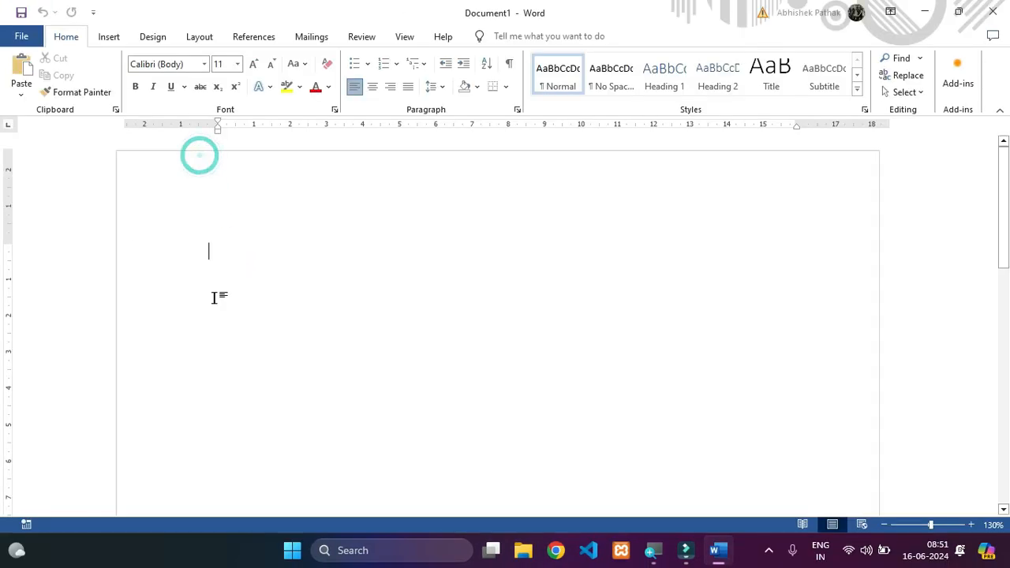
- Bring up the commands for proofing and reviewing the document
{"action": "left_click", "coordinate": [362, 37]}
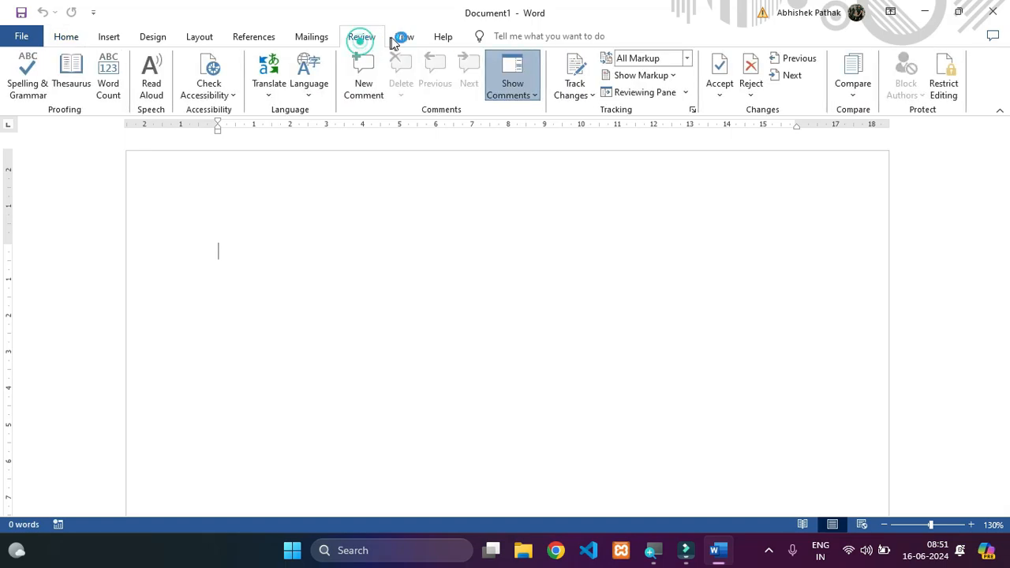
{"action": "left_click", "coordinate": [401, 38]}
{"action": "left_click", "coordinate": [367, 36]}
{"action": "left_click", "coordinate": [407, 36]}
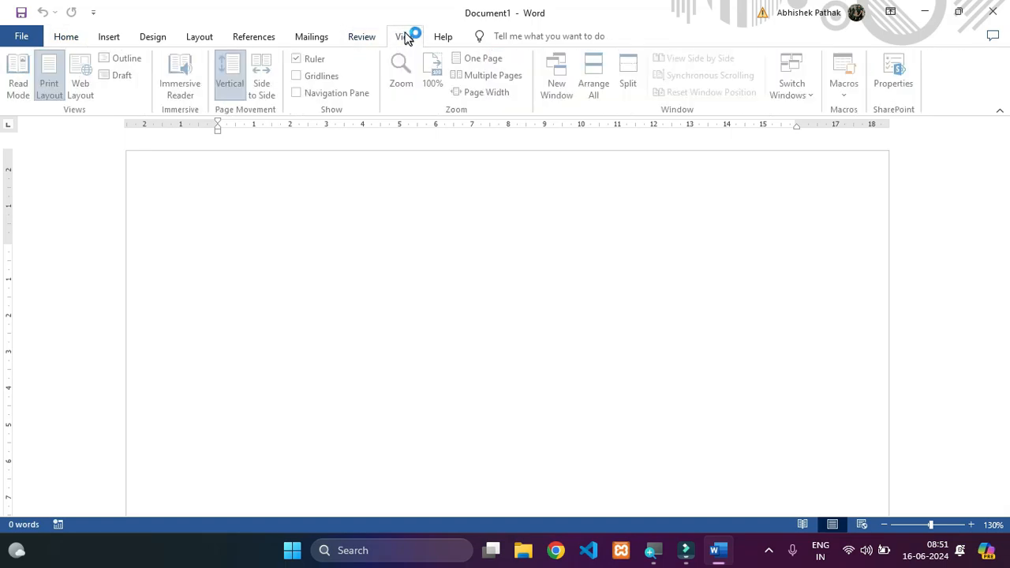
{"action": "left_click", "coordinate": [360, 37]}
{"action": "left_click", "coordinate": [391, 36]}
{"action": "left_click", "coordinate": [361, 36]}
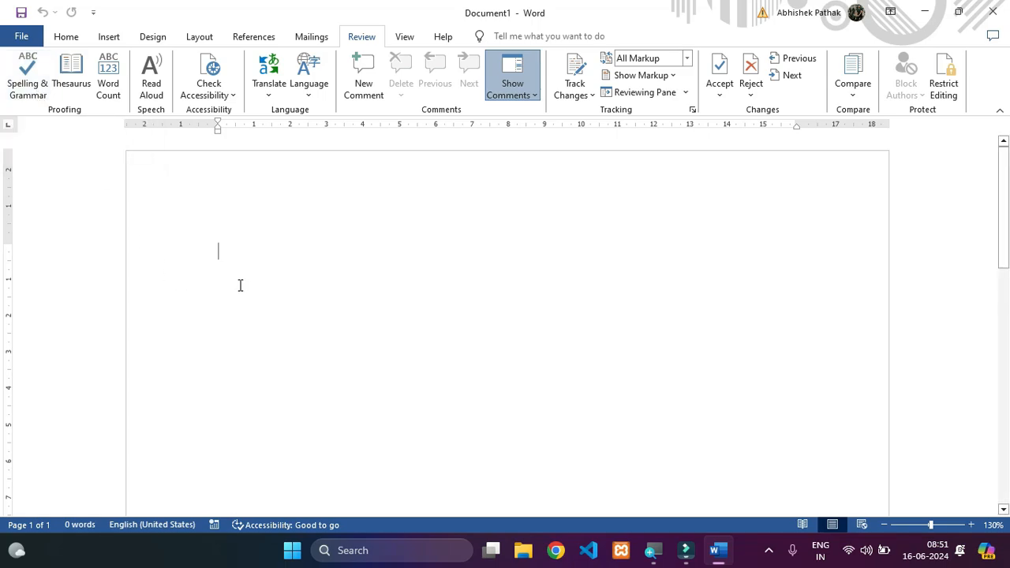
{"action": "type", "text": ",mchkjxbc"}
{"action": "key", "text": "Return"}
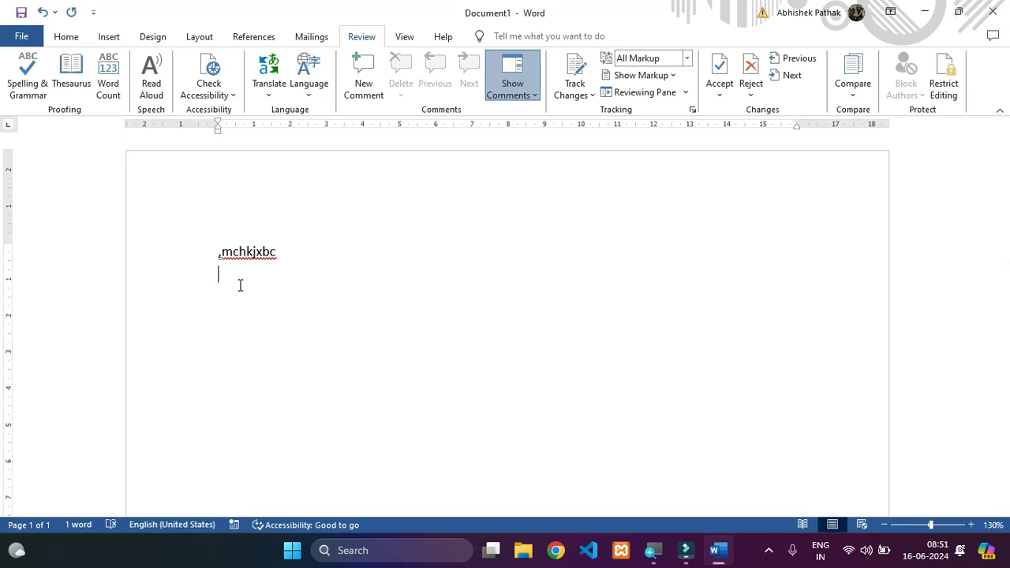
{"action": "key", "text": "ctrl+a"}
{"action": "key", "text": "BackSpace"}
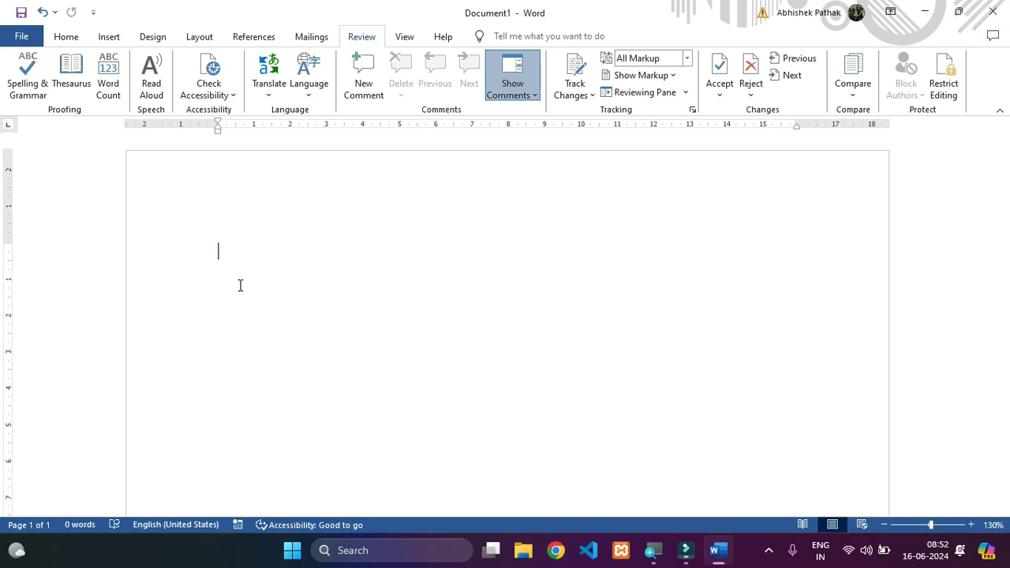
{"action": "type", "text": "XMCNBDB"}
{"action": "key", "text": "Return"}
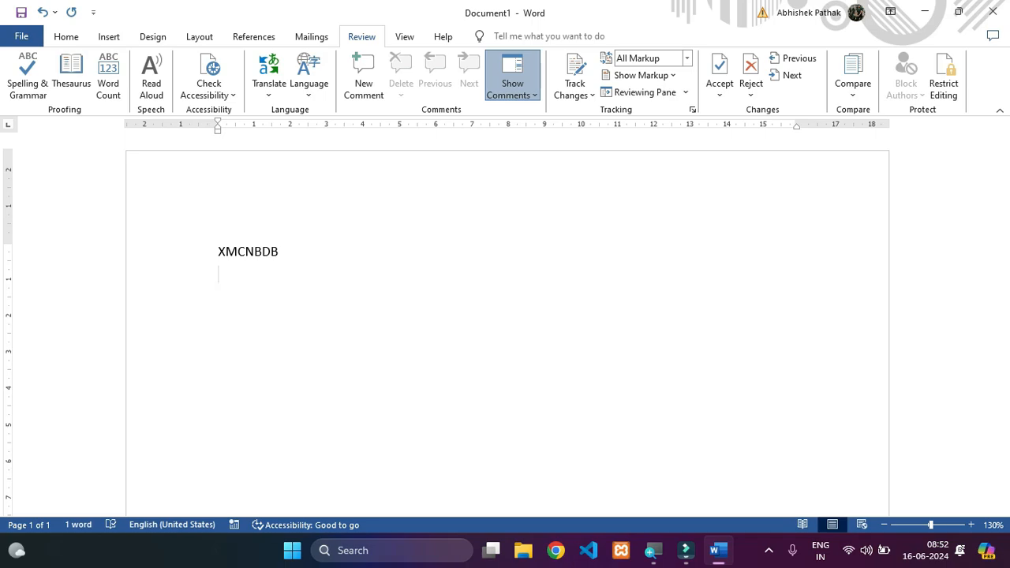
{"action": "type", "text": "mxhdvkj"}
{"action": "key", "text": "Return"}
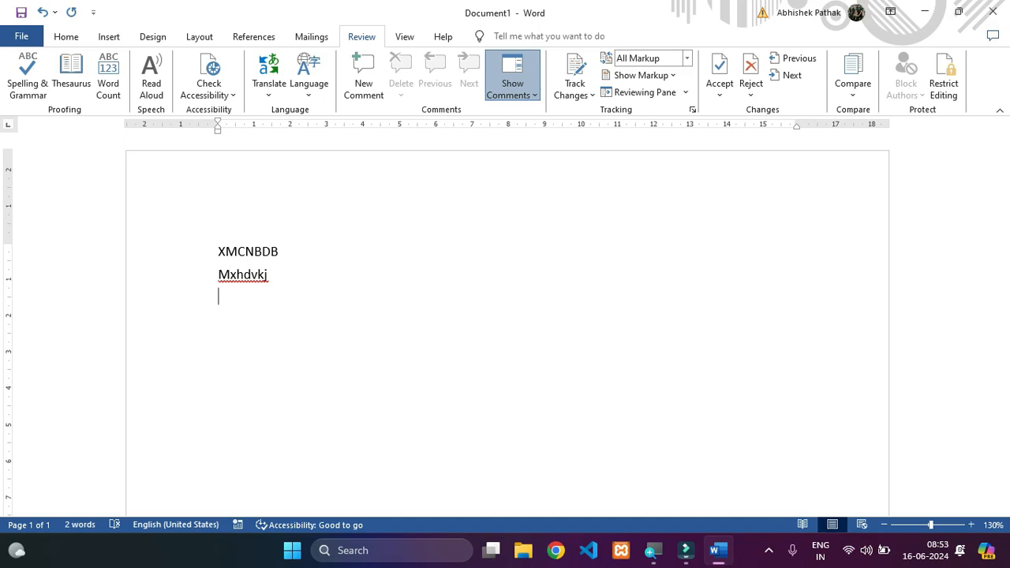
{"action": "key", "text": "ctrl+a"}
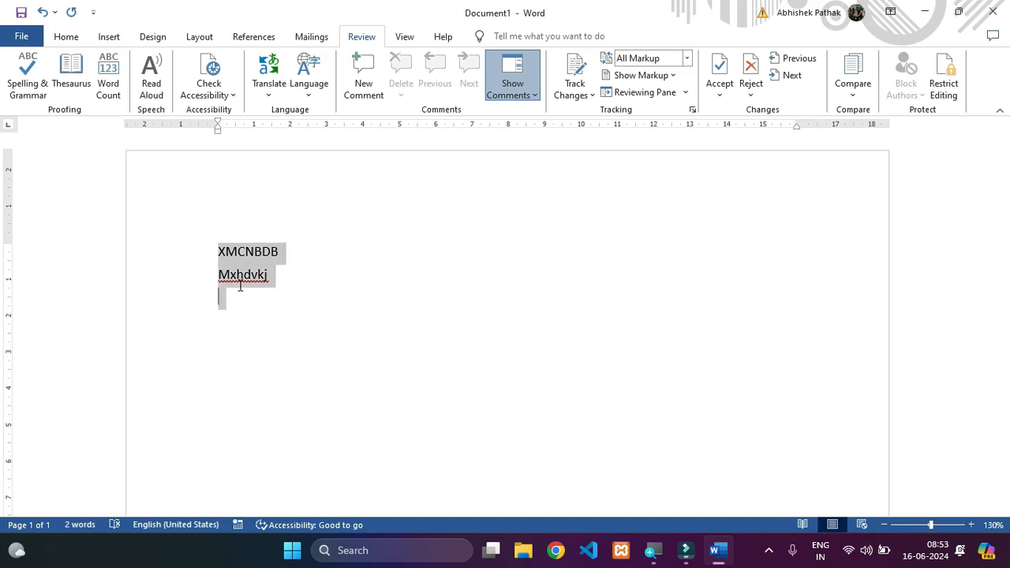
{"action": "key", "text": "Delete"}
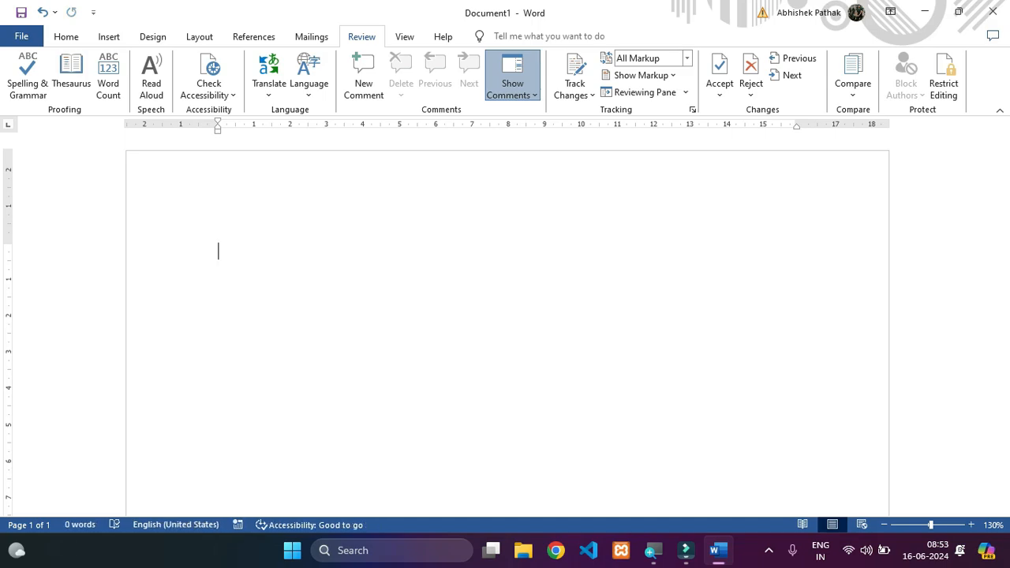
- Enter two first names on separate lines and a misspelled variant of the second name on the line below
{"action": "type", "text": "Rajesh"}
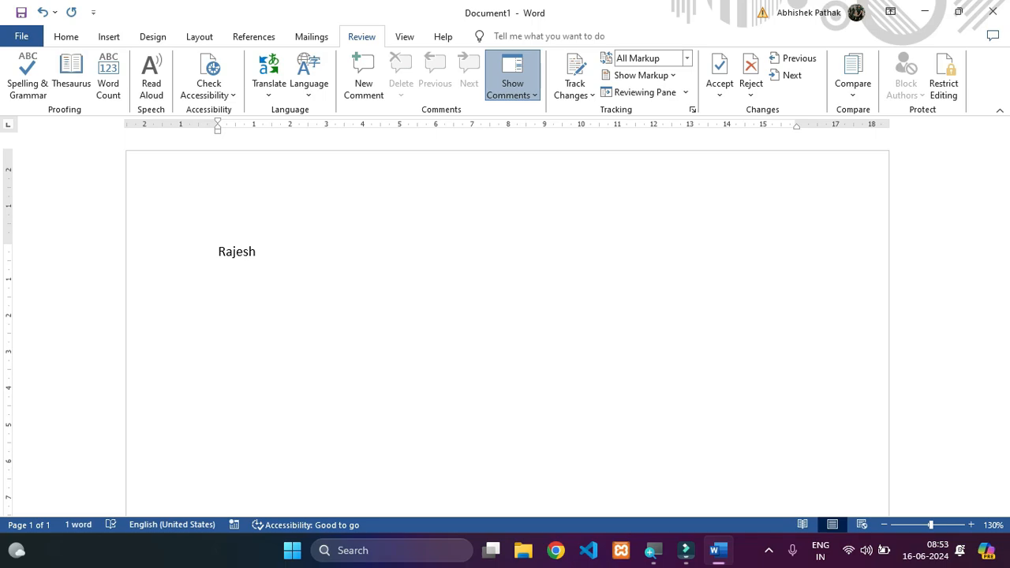
{"action": "type", "text": "Varun"}
{"action": "key", "text": "Return"}
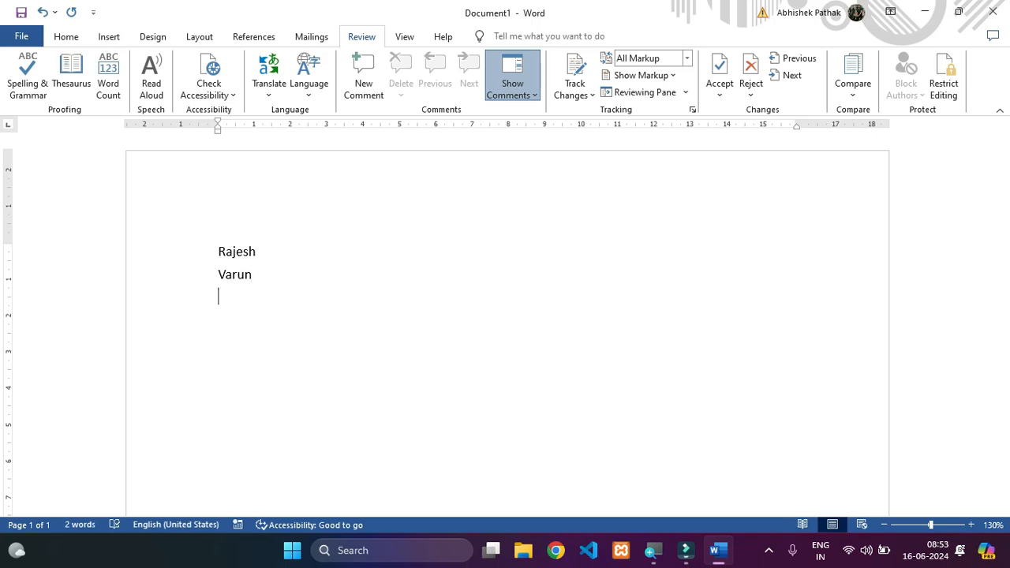
{"action": "type", "text": "a"}
{"action": "key", "text": "BackSpace"}
{"action": "type", "text": "varuuun"}
{"action": "key", "text": "Return"}
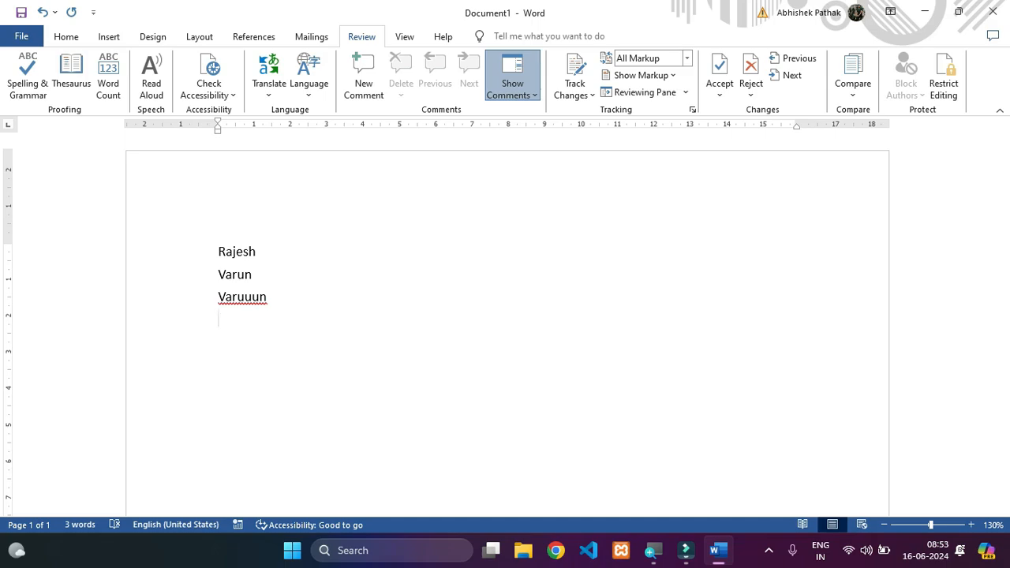
- Run the spelling check on the misspelled name, add it to the dictionary and check the rest of the document
{"action": "left_click", "coordinate": [245, 299]}
{"action": "left_click_drag", "start_coordinate": [214, 297], "coordinate": [271, 300]}
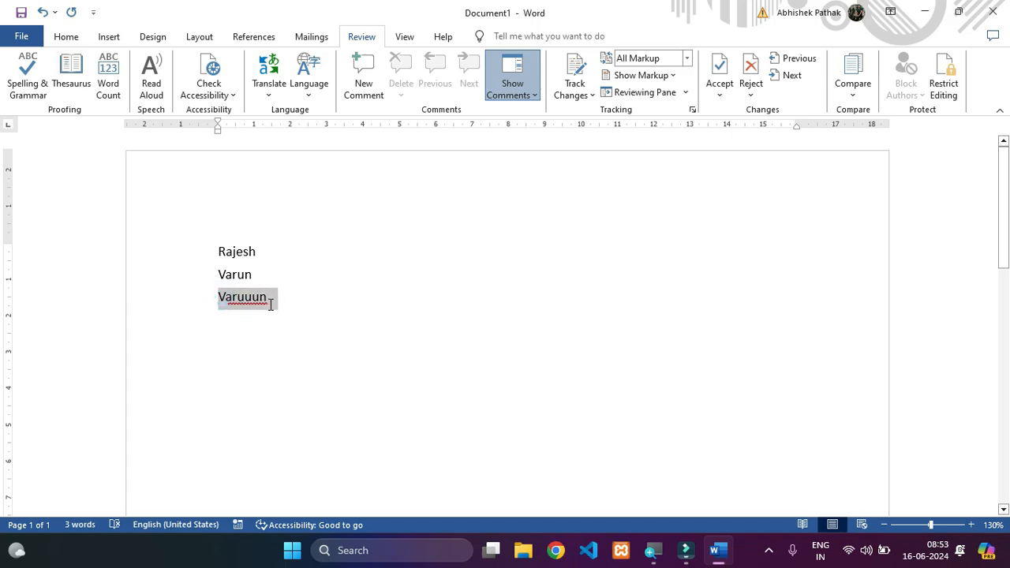
{"action": "left_click", "coordinate": [33, 87]}
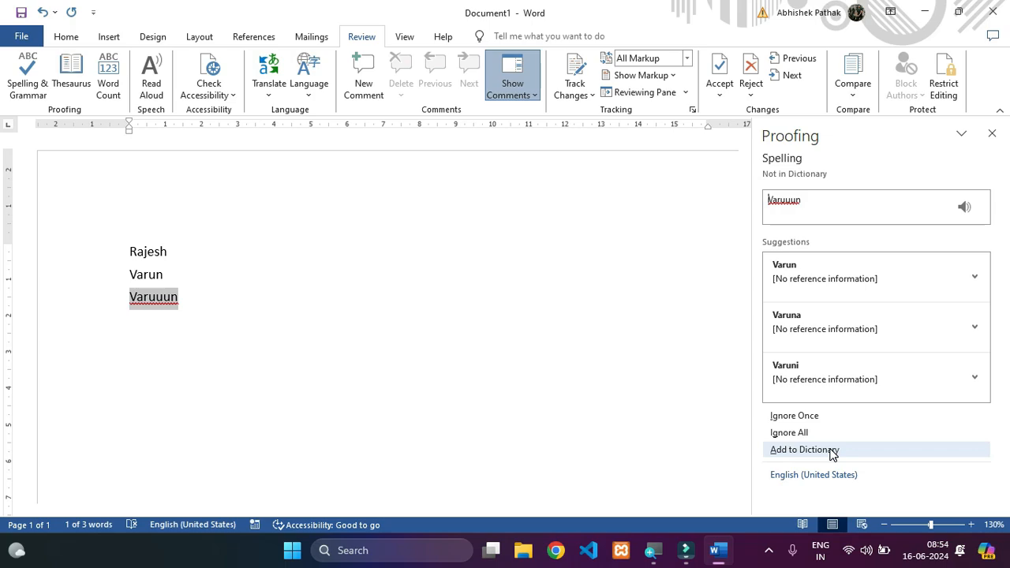
{"action": "left_click", "coordinate": [833, 455]}
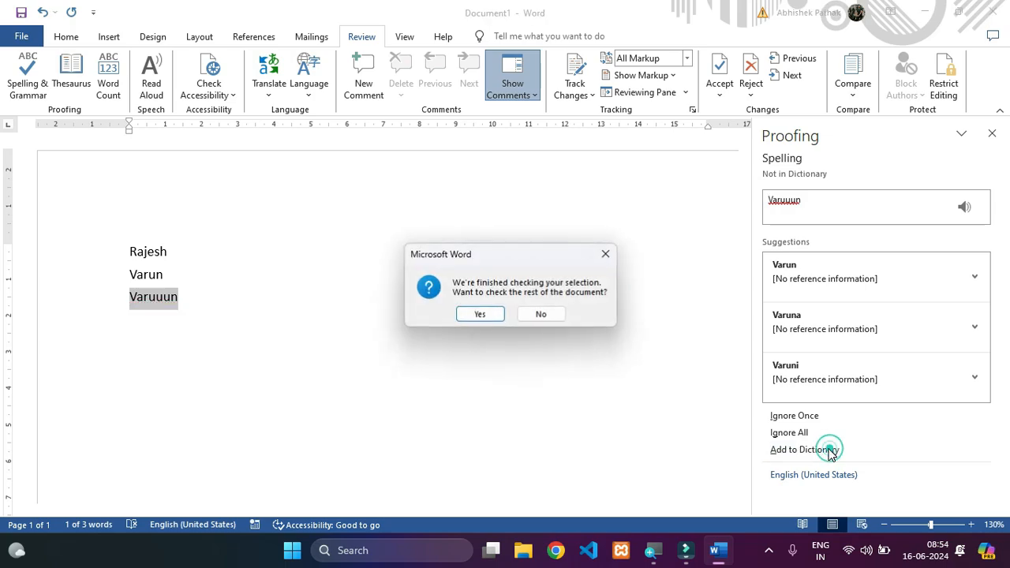
{"action": "left_click", "coordinate": [489, 313]}
{"action": "left_click", "coordinate": [519, 320]}
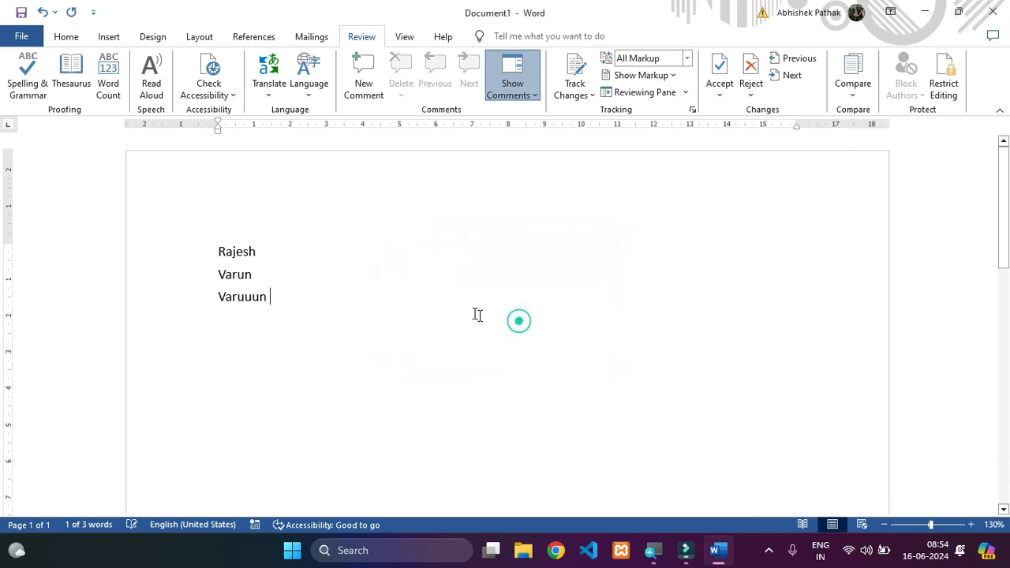
- Insert the word "Computer" on a new line between the second name and its misspelled variant
{"action": "left_click", "coordinate": [263, 274]}
{"action": "key", "text": "Return"}
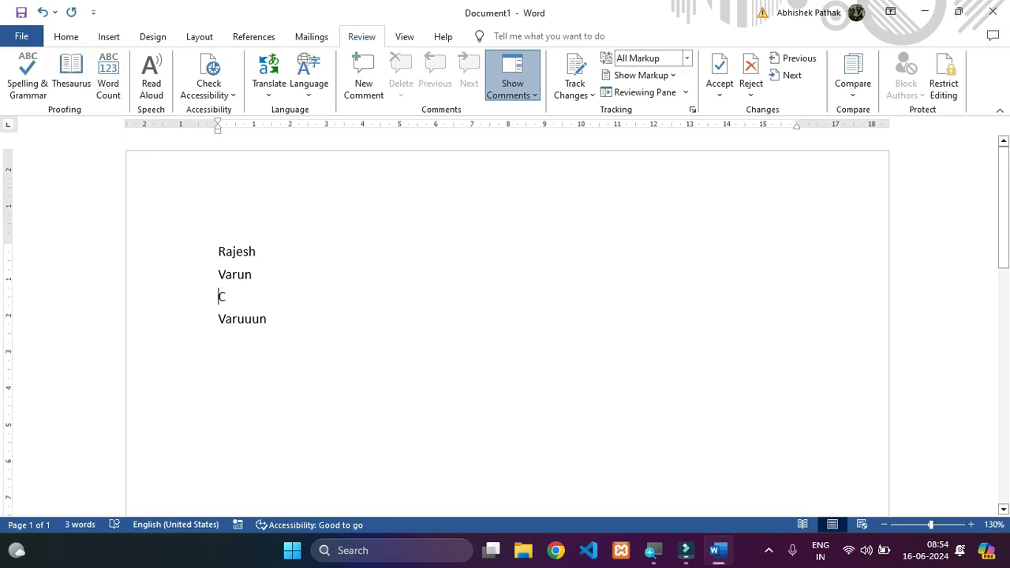
{"action": "type", "text": "omputer"}
- Look up "Computer" in the Thesaurus and browse its list of synonyms
{"action": "left_click_drag", "start_coordinate": [218, 297], "coordinate": [311, 309]}
{"action": "left_click", "coordinate": [71, 77]}
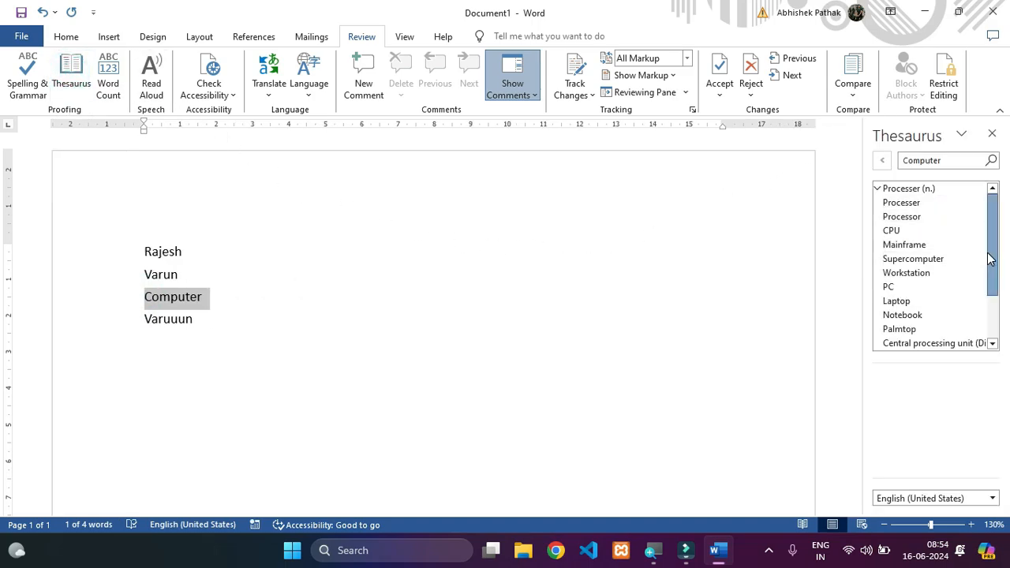
{"action": "scroll", "coordinate": [988, 254], "scroll_direction": "down", "scroll_amount": 2}
{"action": "scroll", "coordinate": [993, 249], "scroll_direction": "up", "scroll_amount": 2}
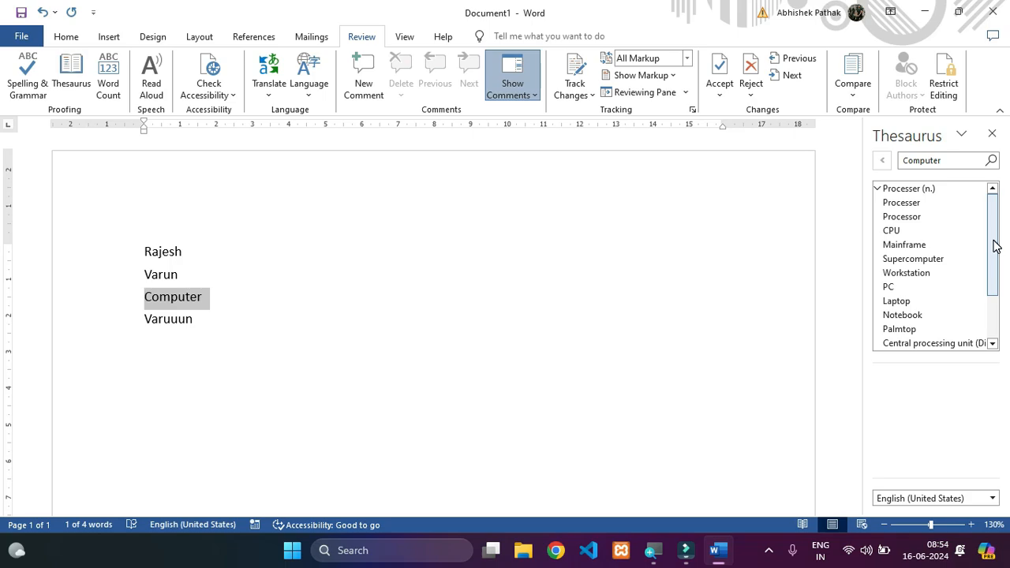
{"action": "mouse_move", "coordinate": [994, 247]}
{"action": "left_mouse_down"}
{"action": "mouse_move", "coordinate": [998, 312]}
{"action": "mouse_move", "coordinate": [1000, 233]}
{"action": "left_mouse_up"}
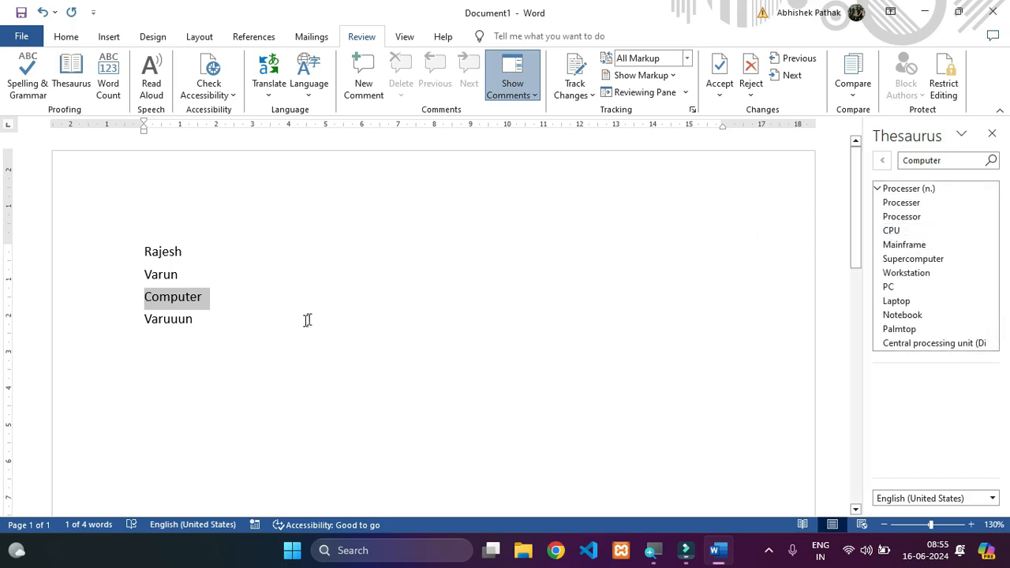
- View the Word Count statistics for the whole document, and close the statistics and the Thesaurus
{"action": "left_click", "coordinate": [208, 297]}
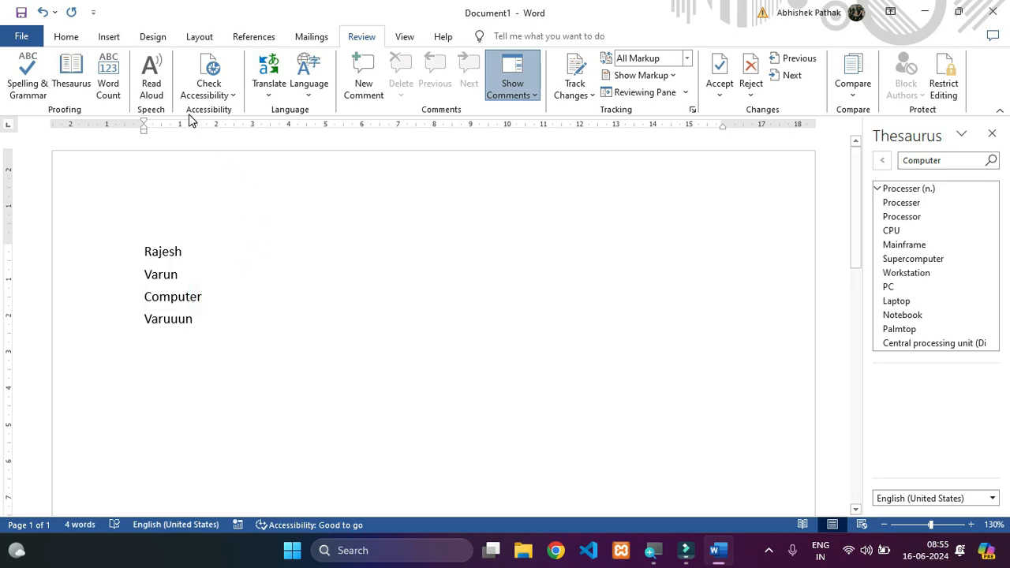
{"action": "left_click", "coordinate": [109, 79]}
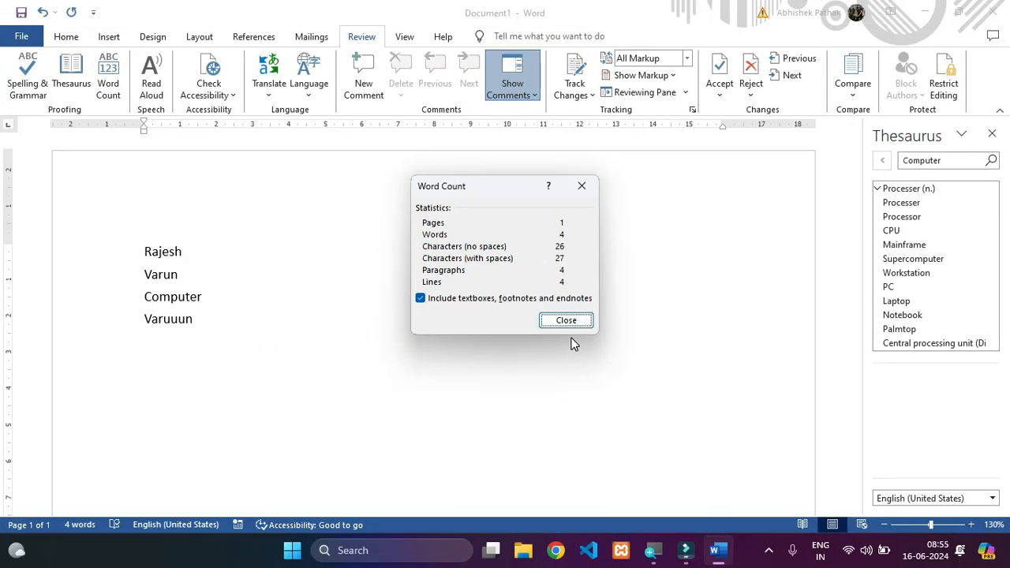
{"action": "left_click", "coordinate": [640, 424]}
{"action": "left_click", "coordinate": [993, 133]}
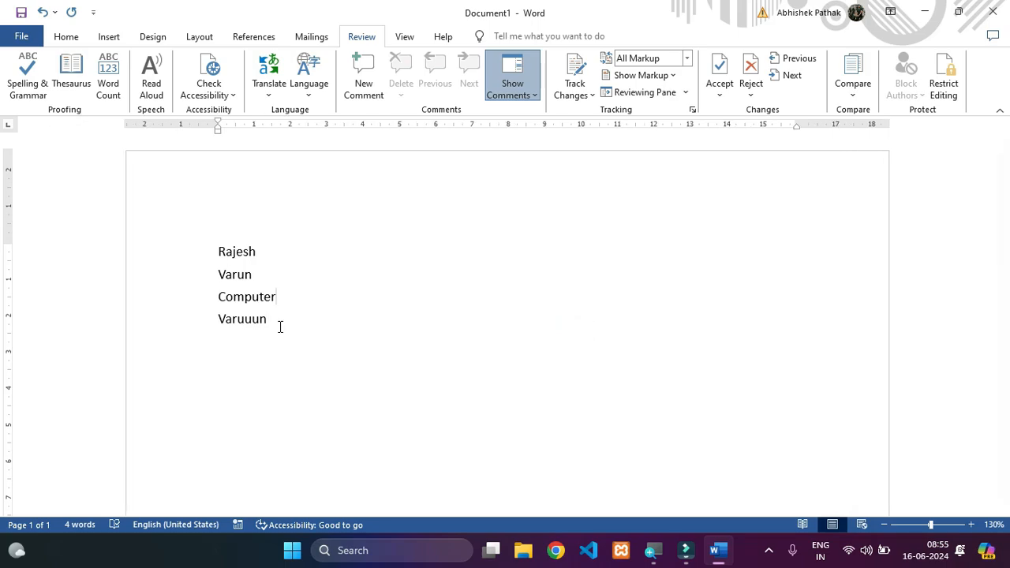
- Generate sample paragraphs with =rand() on a new line below the misspelled name
{"action": "left_click", "coordinate": [281, 327]}
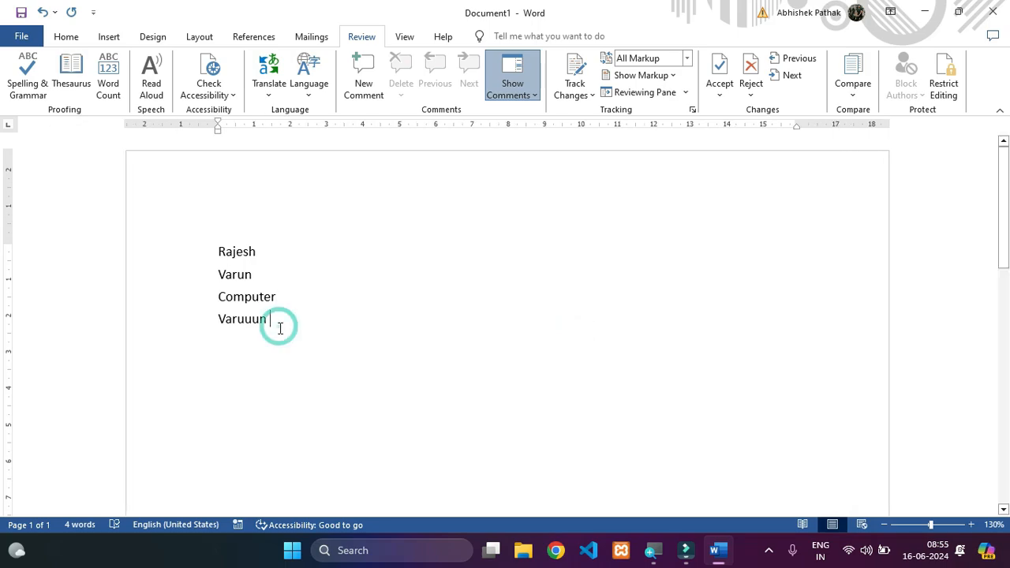
{"action": "key", "text": "Return"}
{"action": "type", "text": "=ra"}
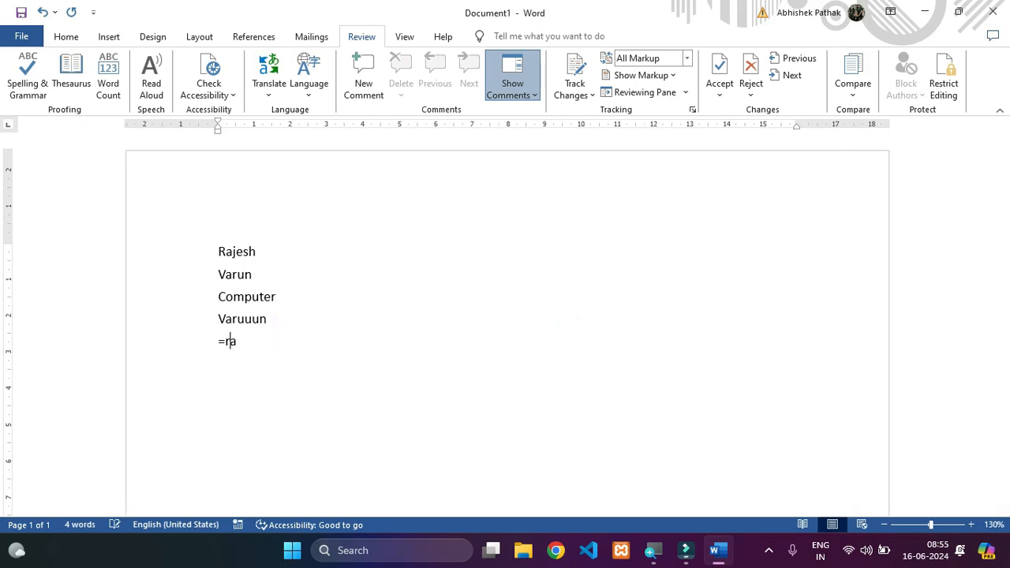
{"action": "type", "text": "nd()"}
{"action": "key", "text": "Return"}
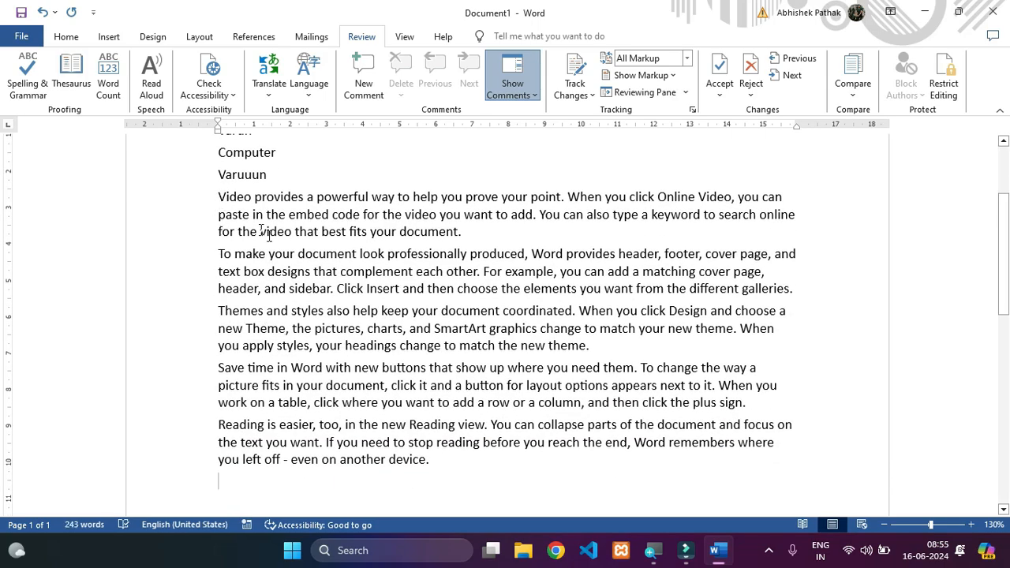
- Play Read Aloud from the start of the first sample paragraph and stop the playback partway through
{"action": "left_click", "coordinate": [220, 197]}
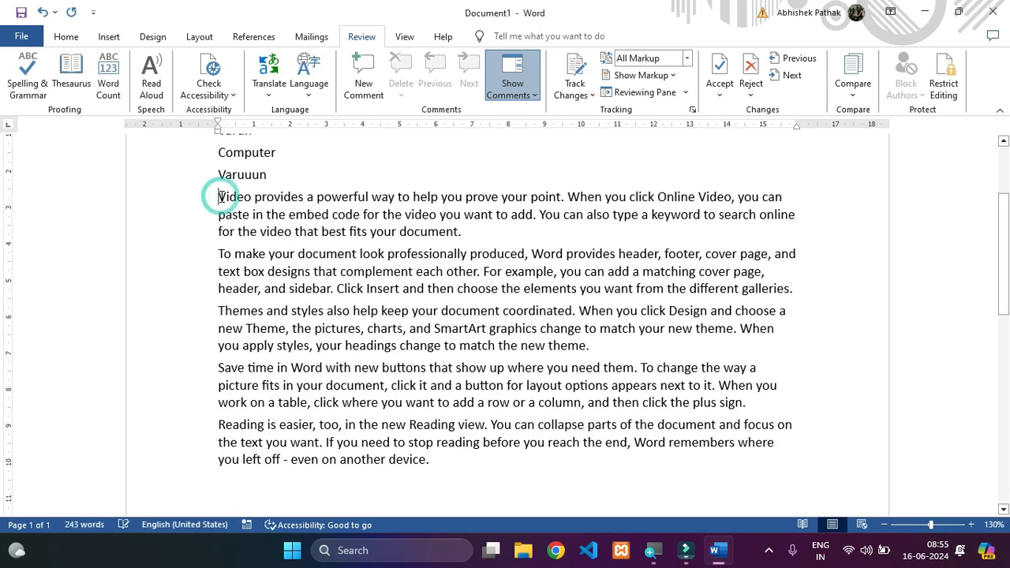
{"action": "left_click", "coordinate": [152, 67]}
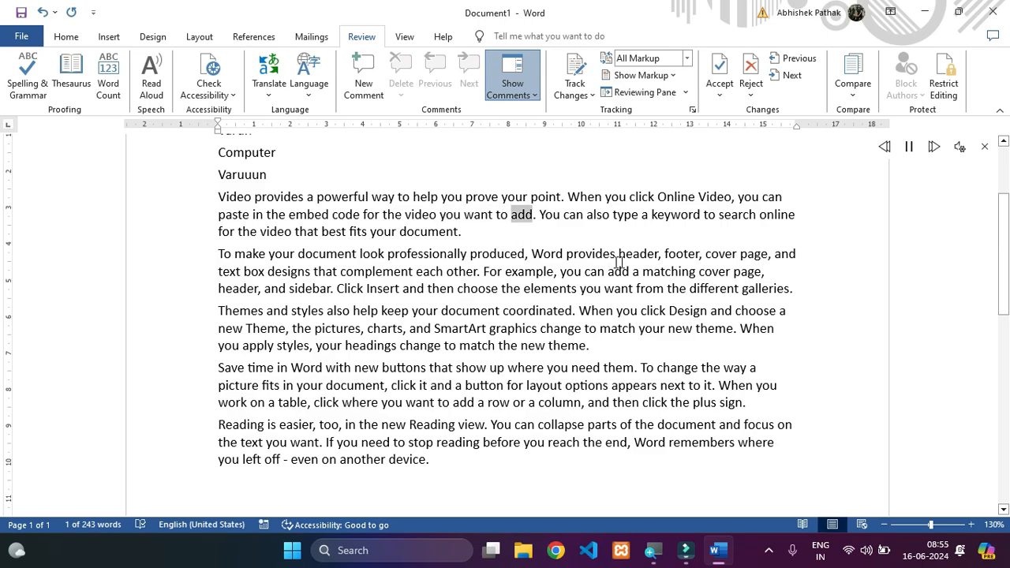
{"action": "left_click", "coordinate": [985, 150]}
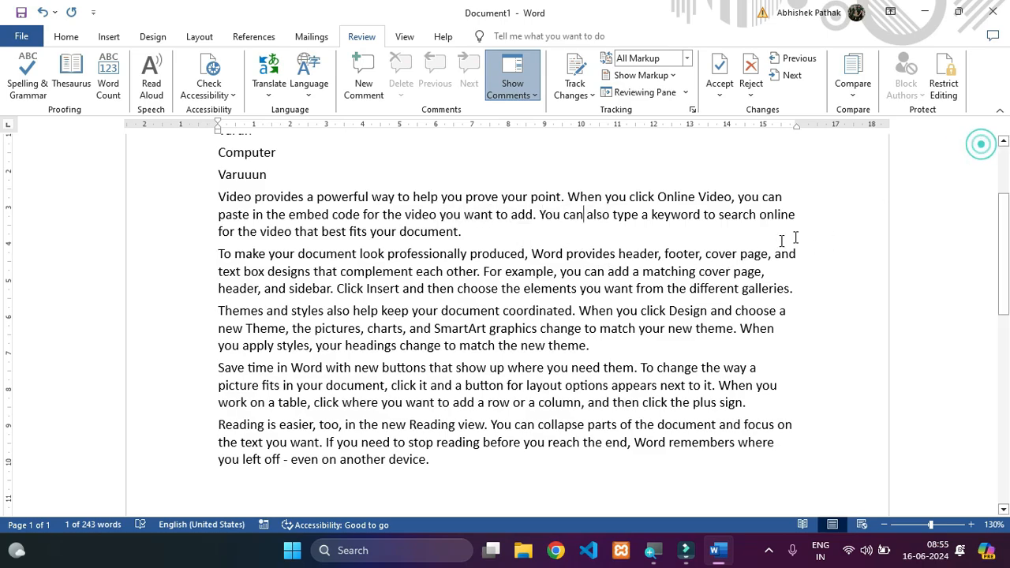
{"action": "left_click", "coordinate": [359, 271]}
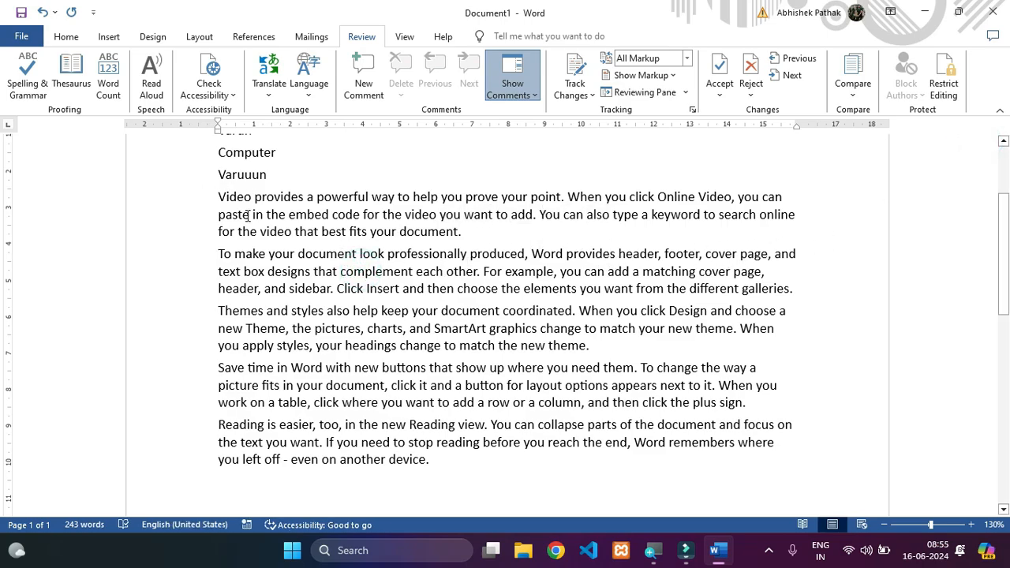
- Place the cursor at the start of the first sample paragraph and show the Navigation Pane from the accessibility options
{"action": "left_click", "coordinate": [218, 201]}
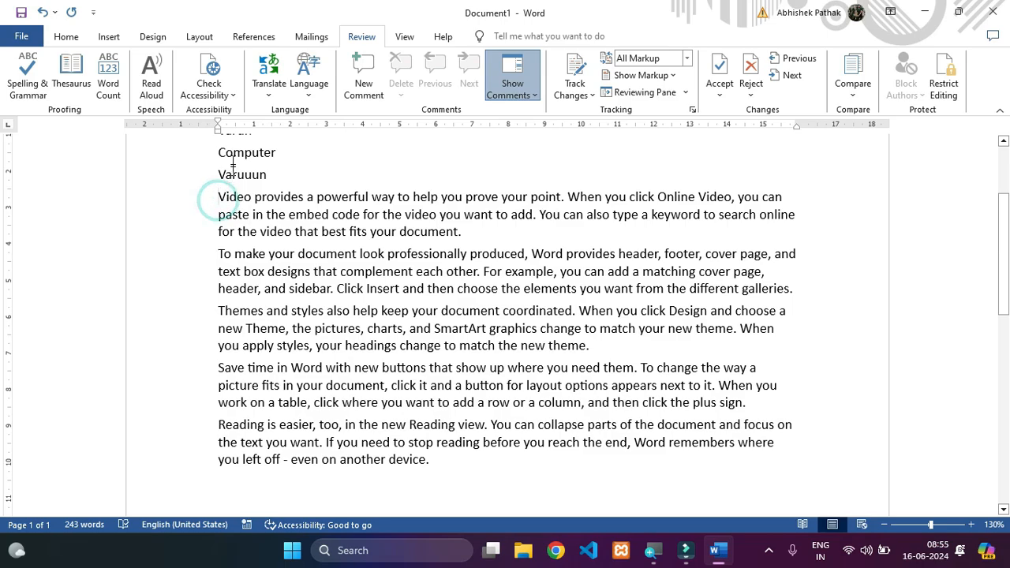
{"action": "left_click", "coordinate": [211, 93]}
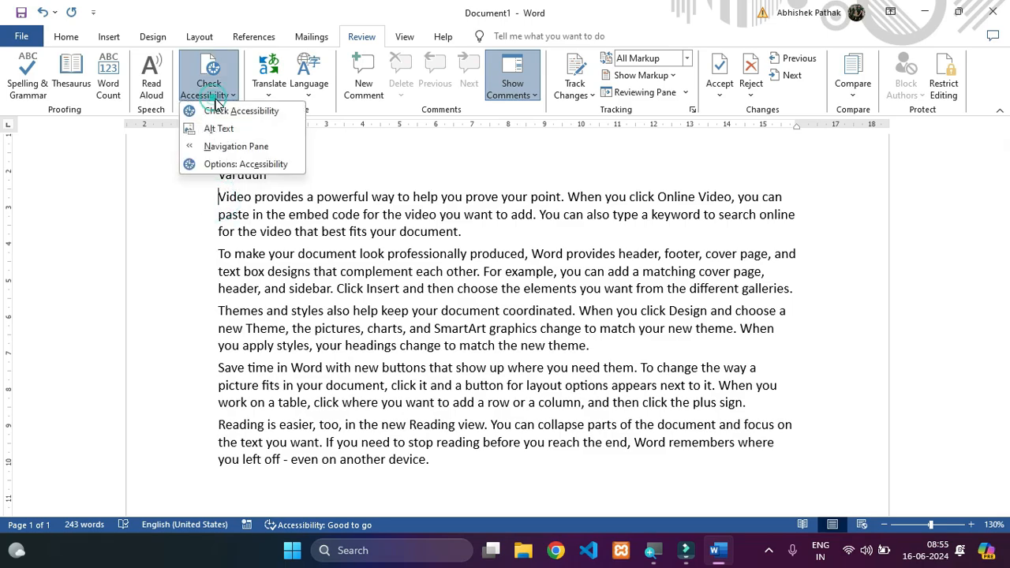
{"action": "left_click", "coordinate": [238, 147]}
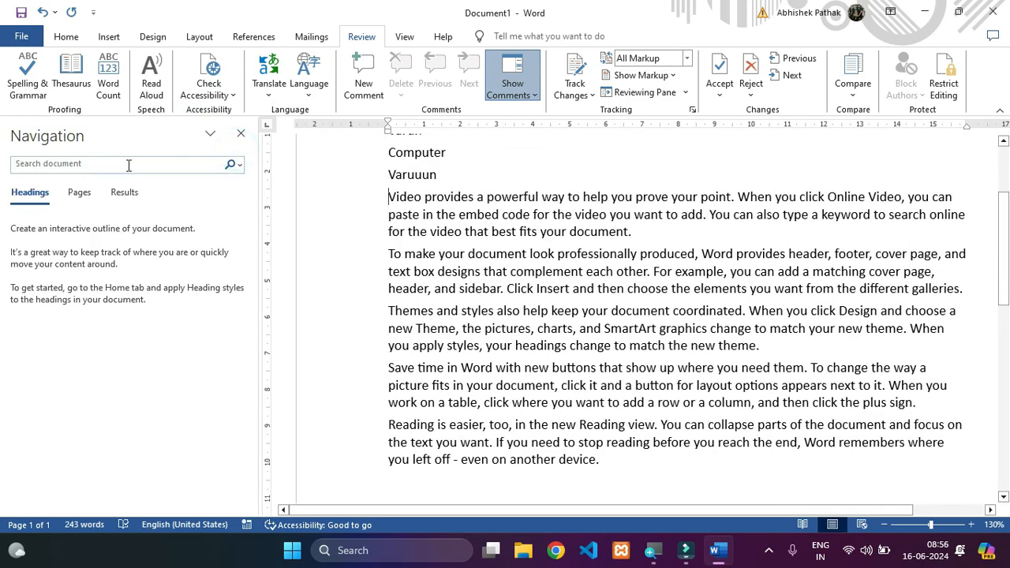
- Close the Navigation Pane and undo back to a document containing only the five sample paragraphs
{"action": "left_click", "coordinate": [241, 133]}
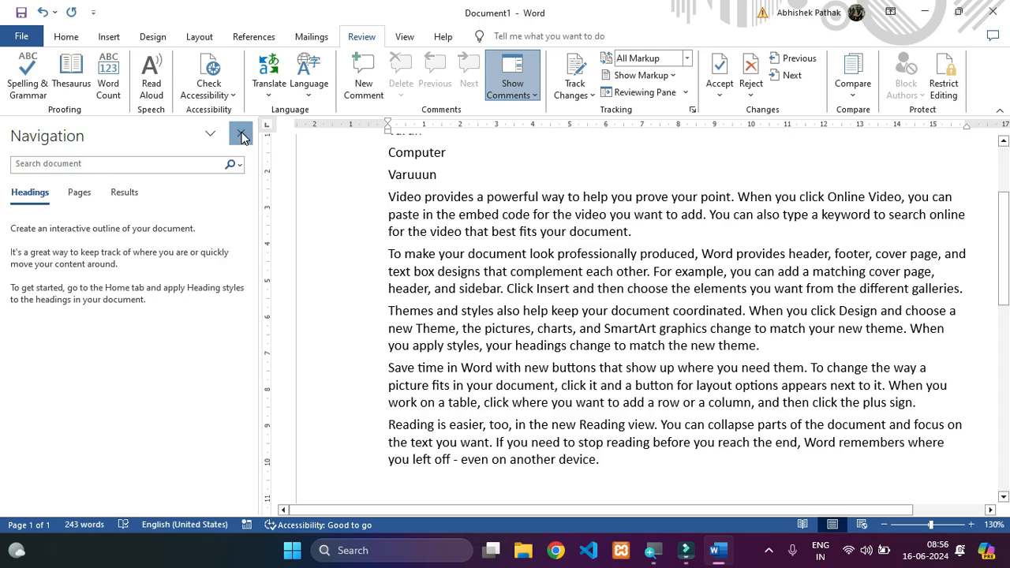
{"action": "left_click", "coordinate": [435, 460]}
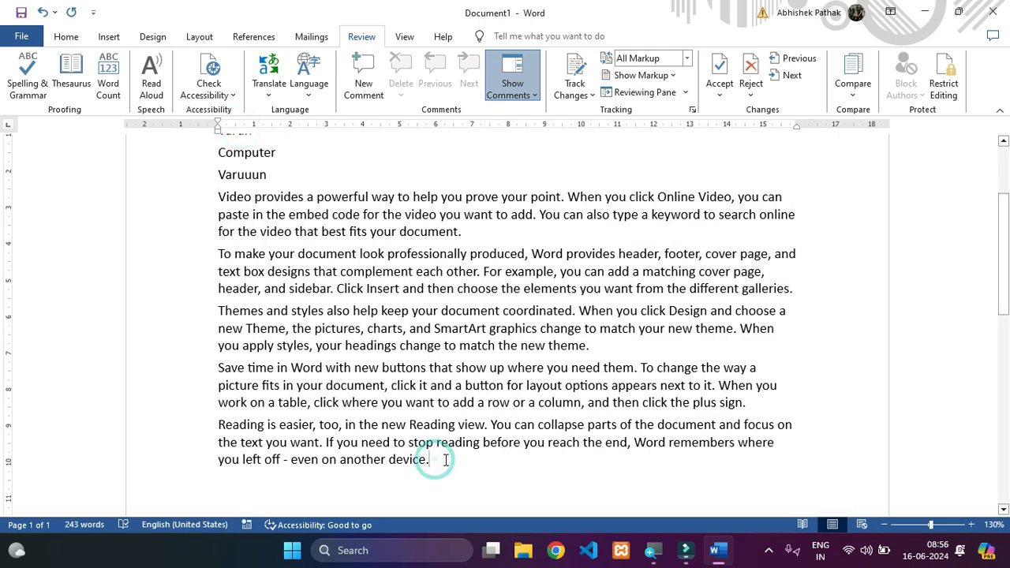
{"action": "key", "text": "ctrl+z"}
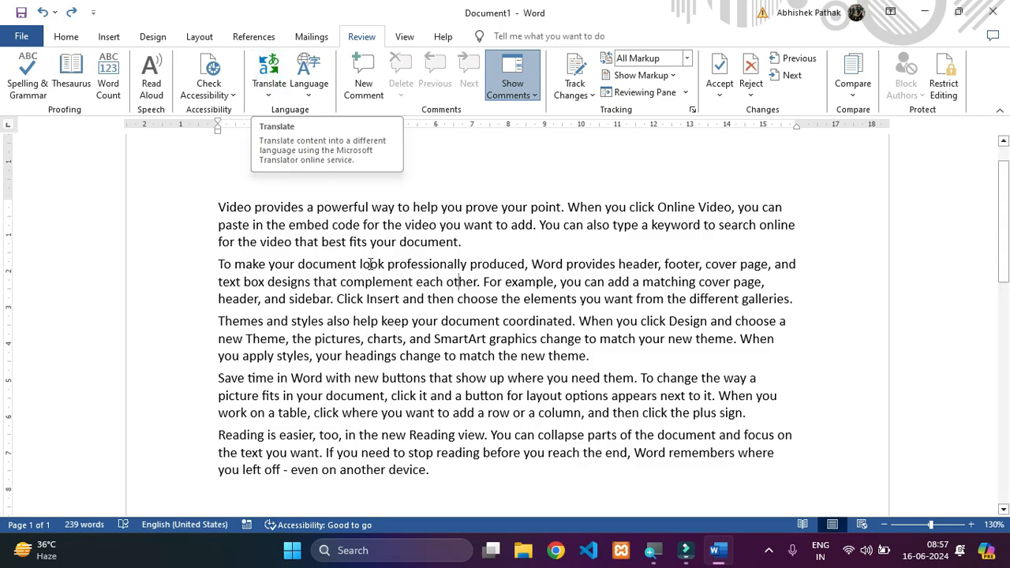
- Run Translate Selection on the phrase "fits your document" at the end of the first paragraph
{"action": "left_click", "coordinate": [270, 88]}
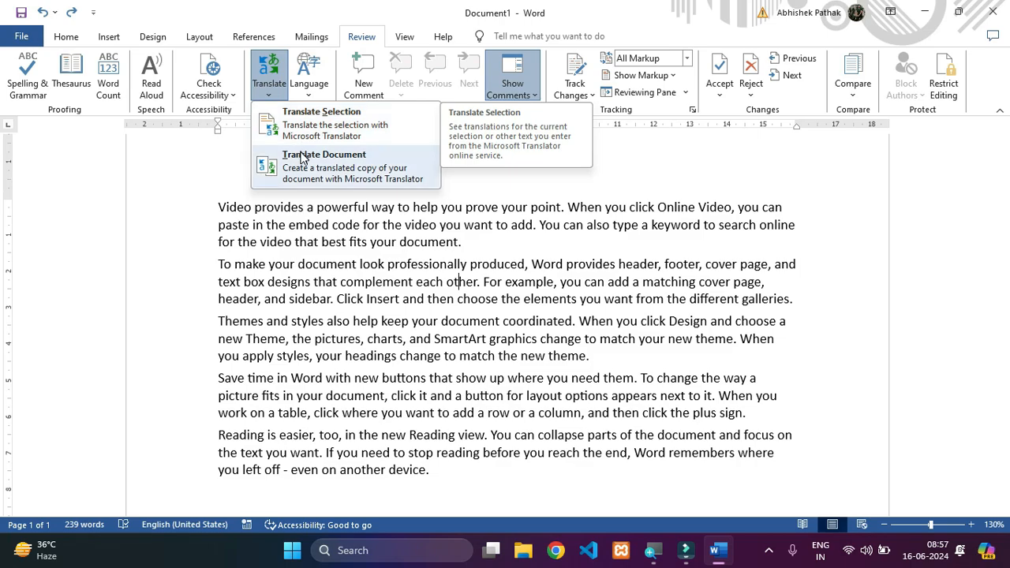
{"action": "left_click", "coordinate": [365, 294]}
{"action": "left_click", "coordinate": [366, 293]}
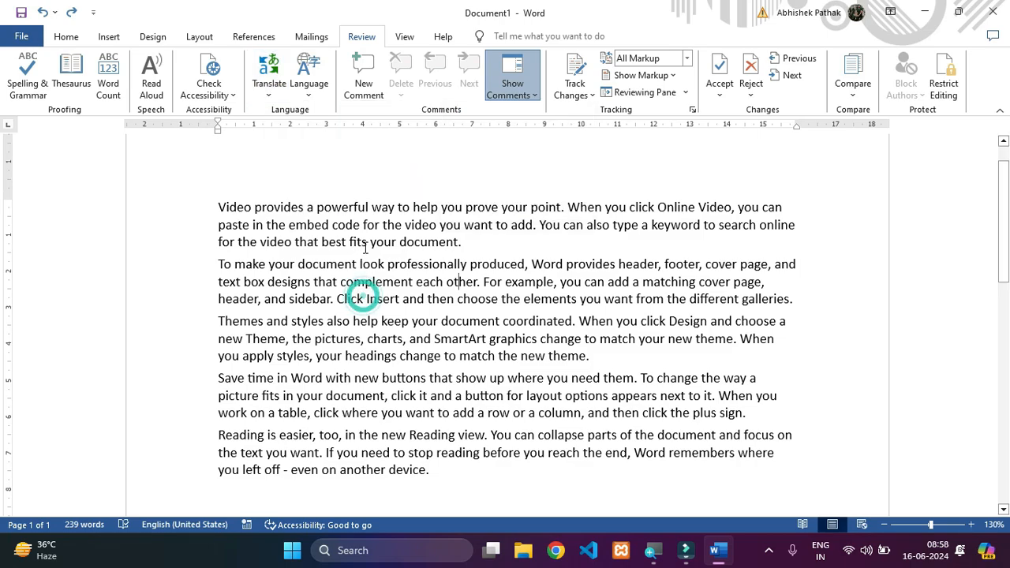
{"action": "left_click_drag", "start_coordinate": [368, 244], "coordinate": [461, 252]}
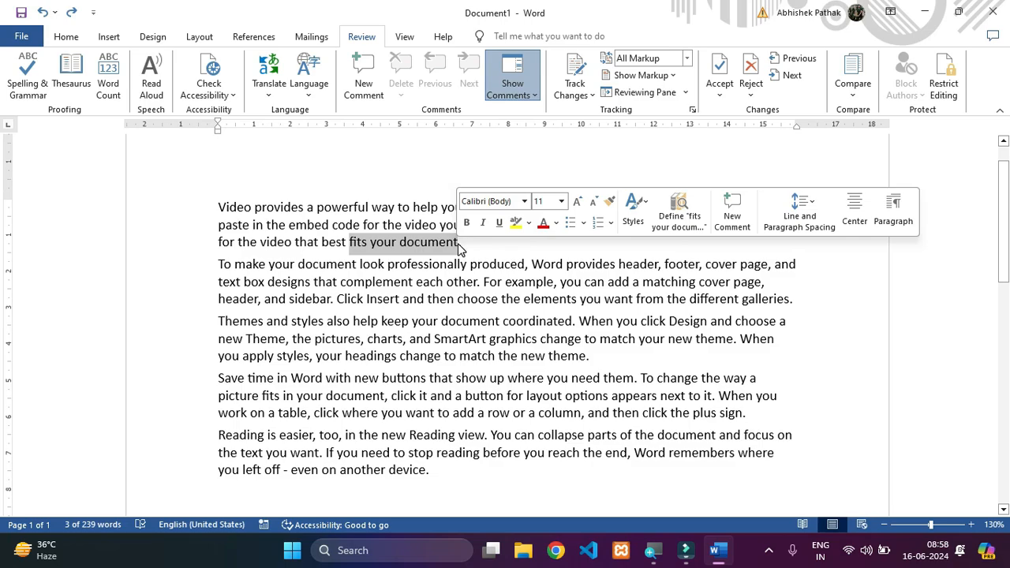
{"action": "left_click", "coordinate": [269, 87]}
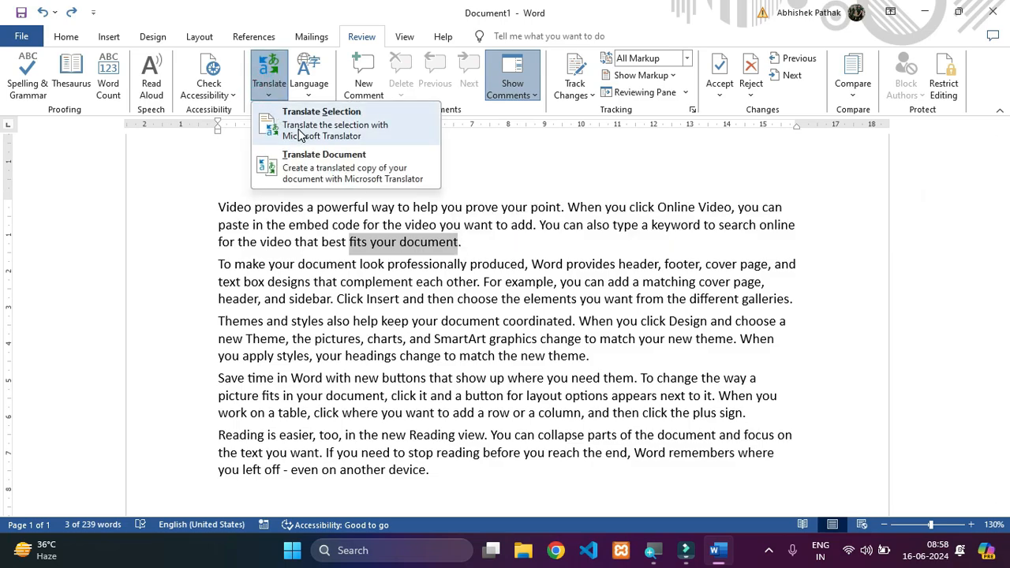
{"action": "left_click", "coordinate": [300, 134]}
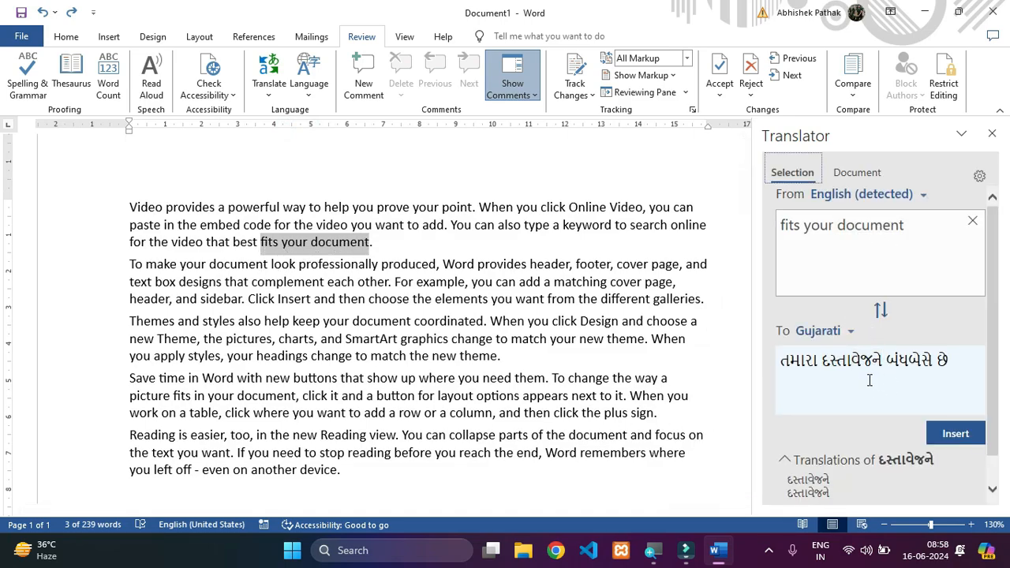
- Set the translation's target language to Hindi and insert the translated text in place of the selected phrase
{"action": "left_click", "coordinate": [840, 332]}
{"action": "scroll", "coordinate": [850, 446], "scroll_direction": "down", "scroll_amount": 4}
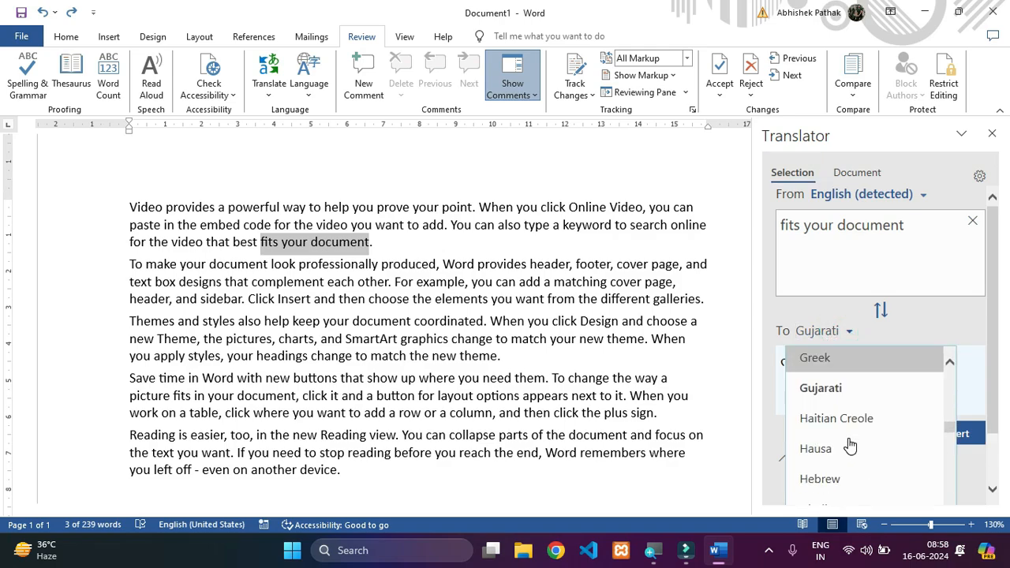
{"action": "scroll", "coordinate": [853, 447], "scroll_direction": "down", "scroll_amount": 2}
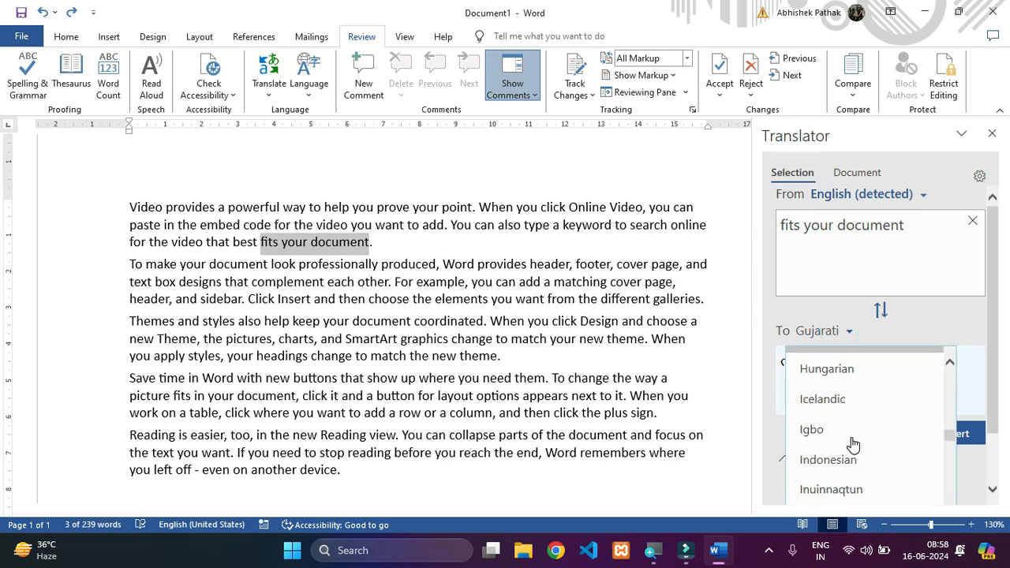
{"action": "scroll", "coordinate": [852, 445], "scroll_direction": "up", "scroll_amount": 3}
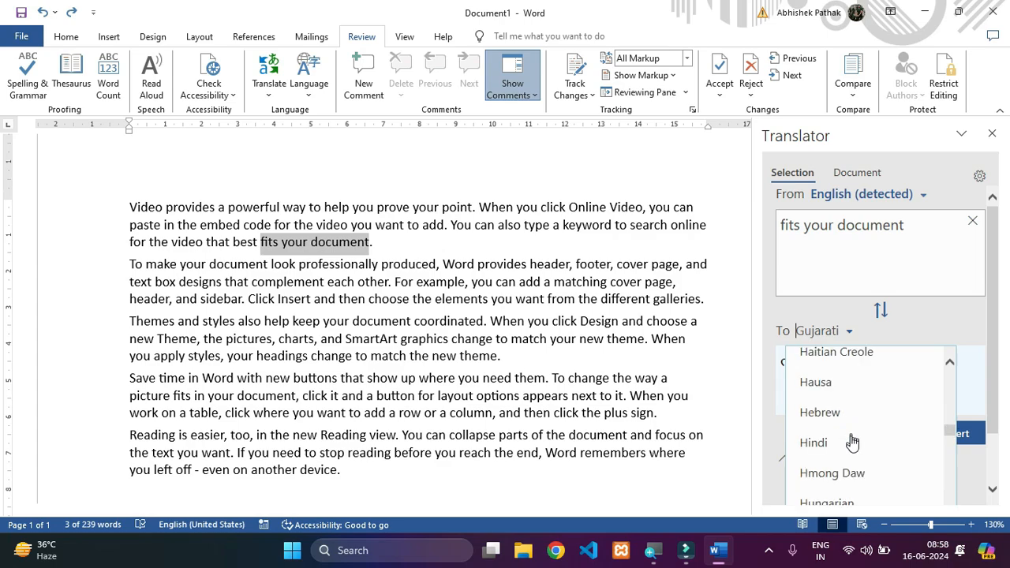
{"action": "left_click", "coordinate": [853, 444]}
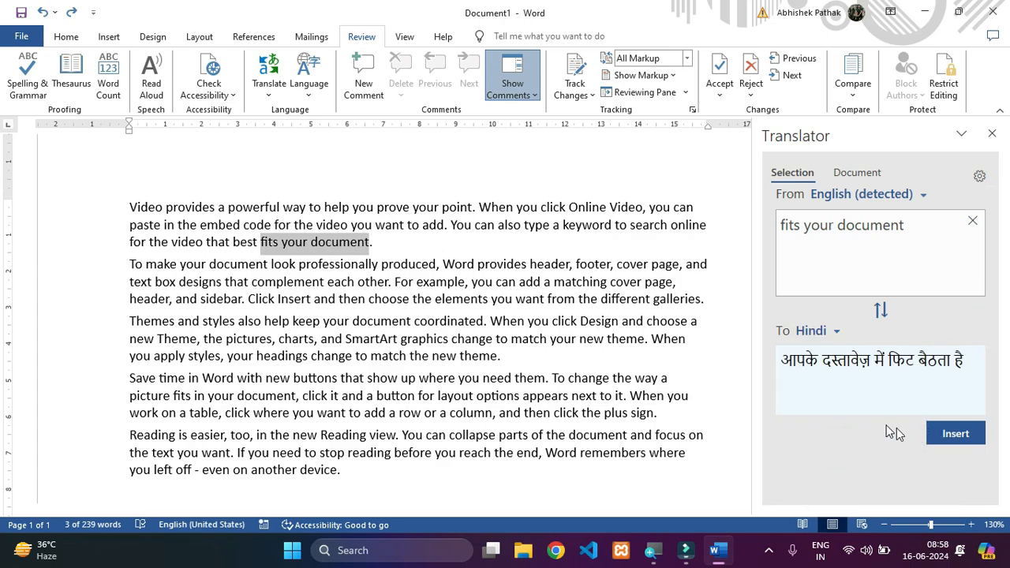
{"action": "left_click", "coordinate": [951, 437]}
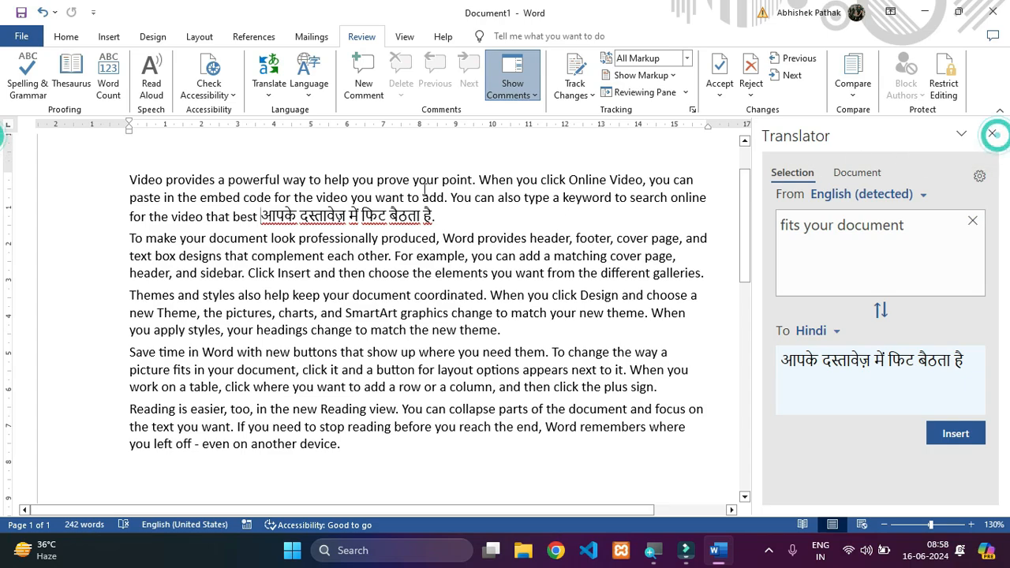
{"action": "left_click", "coordinate": [275, 105]}
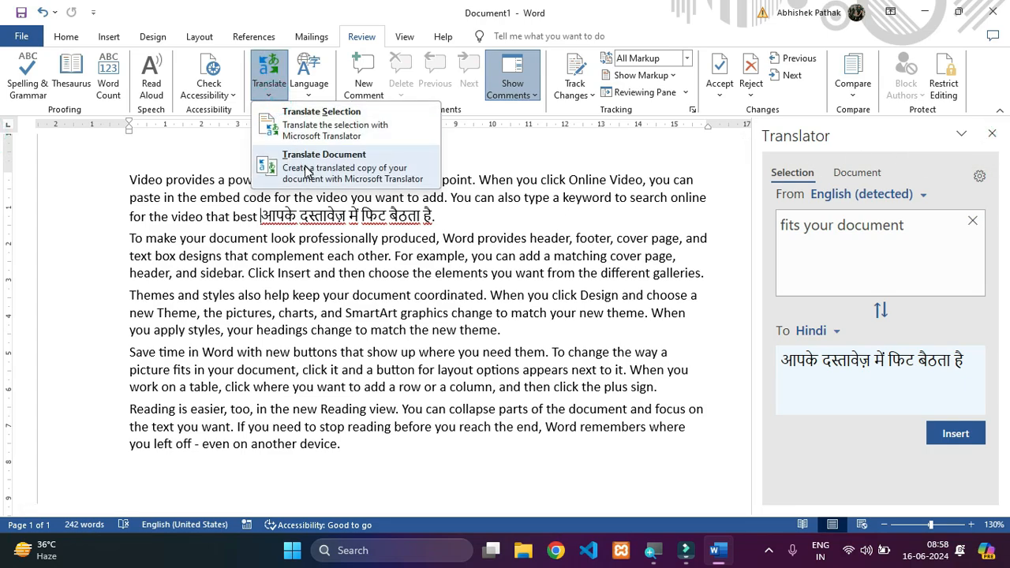
{"action": "left_click", "coordinate": [211, 274]}
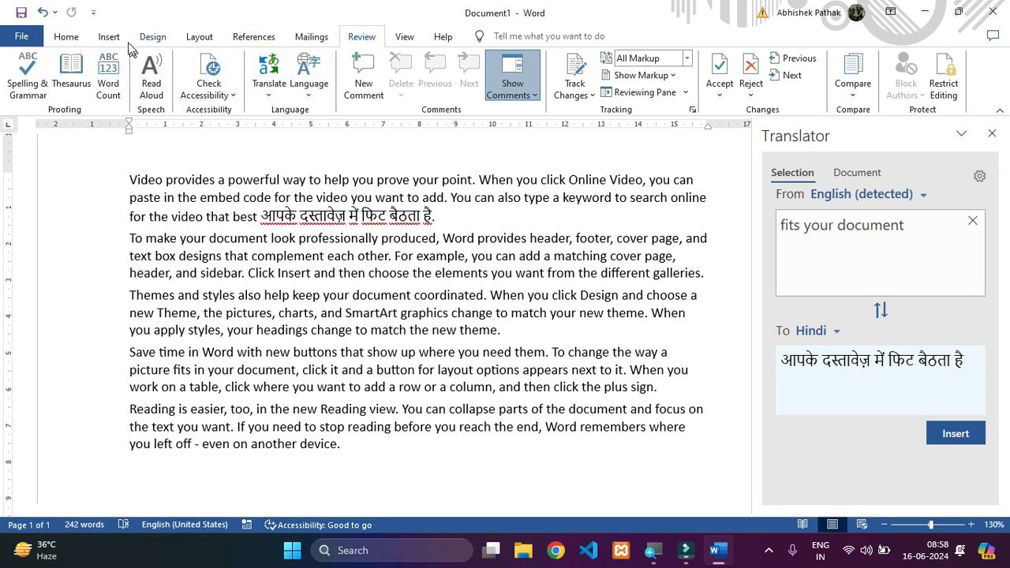
{"action": "left_click", "coordinate": [317, 87]}
{"action": "left_click", "coordinate": [316, 87]}
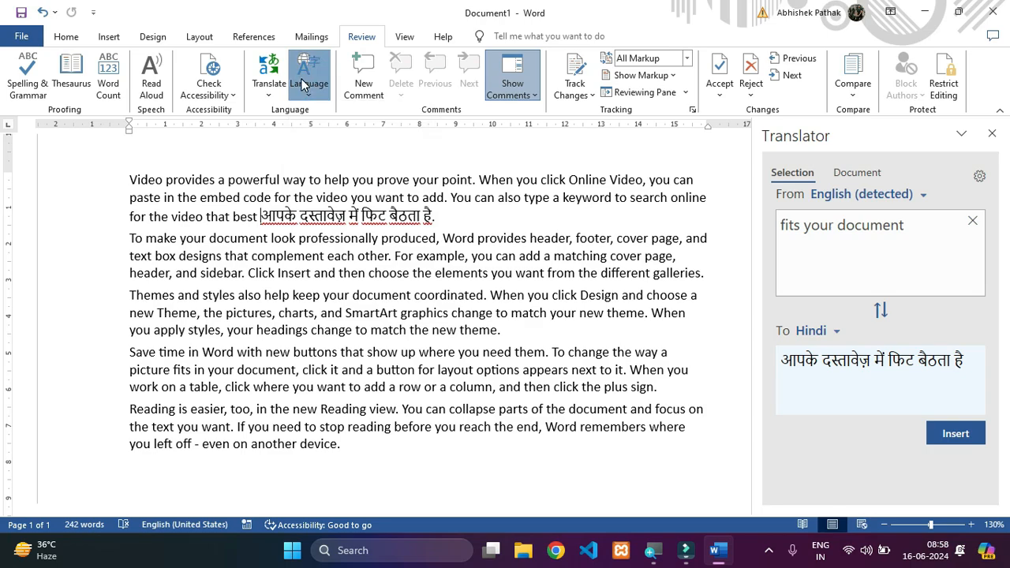
{"action": "left_click", "coordinate": [467, 308]}
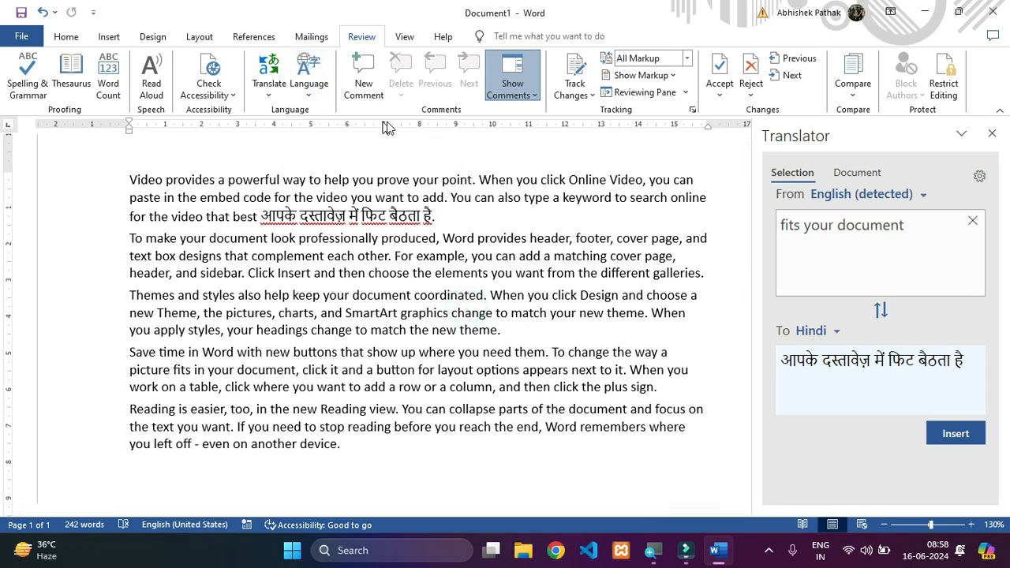
- Post a comment reading "abcd" on the word "choose" in the third paragraph, and close the Translator
{"action": "double_click", "coordinate": [646, 298]}
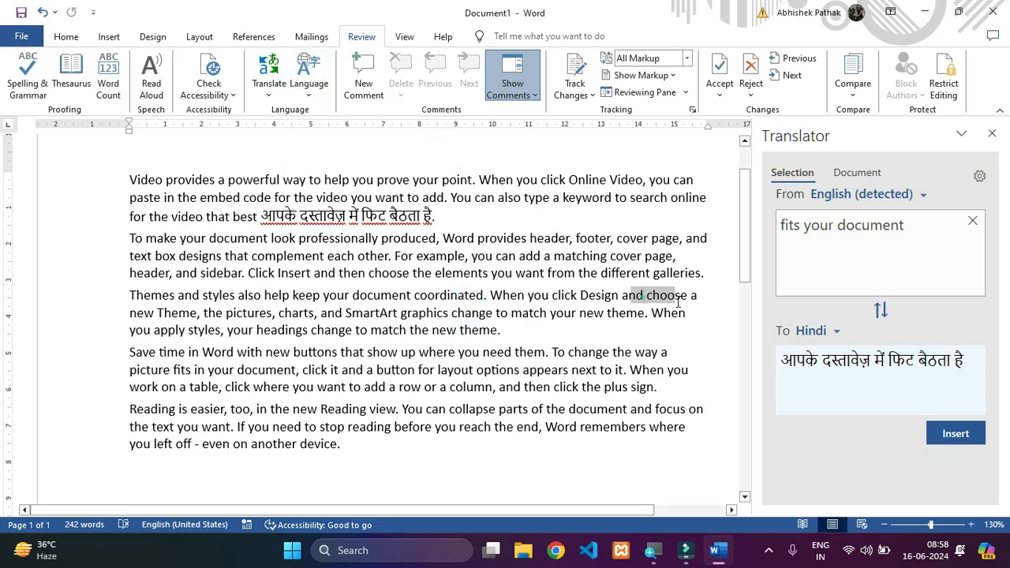
{"action": "left_click", "coordinate": [651, 298]}
{"action": "left_click_drag", "start_coordinate": [652, 297], "coordinate": [692, 308]}
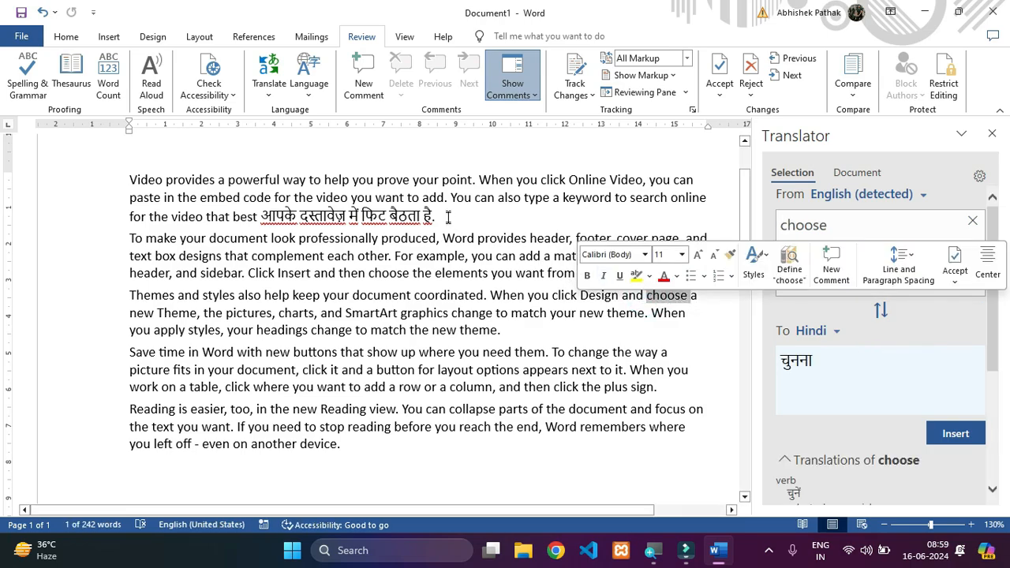
{"action": "left_click", "coordinate": [364, 82]}
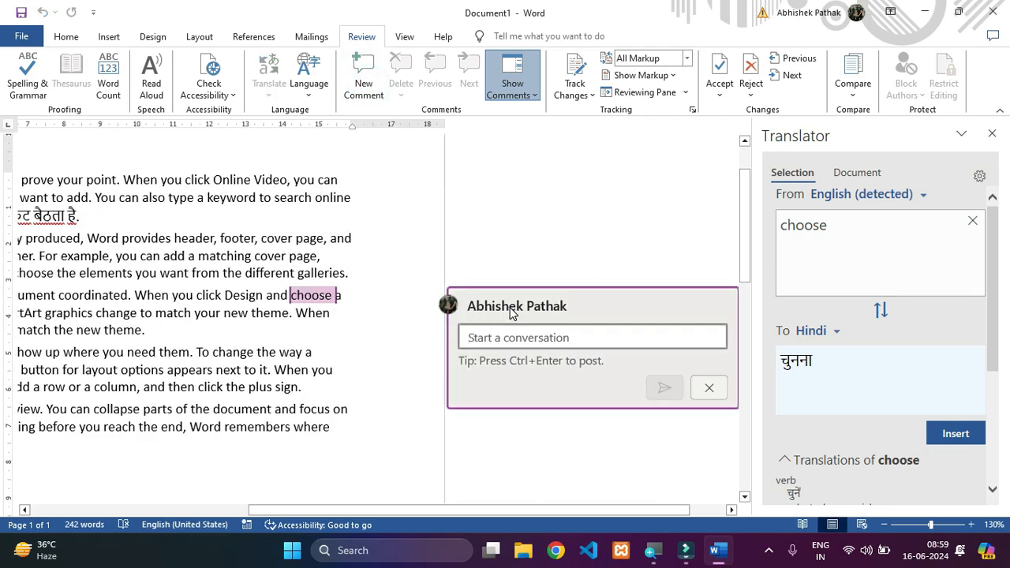
{"action": "left_click", "coordinate": [992, 134]}
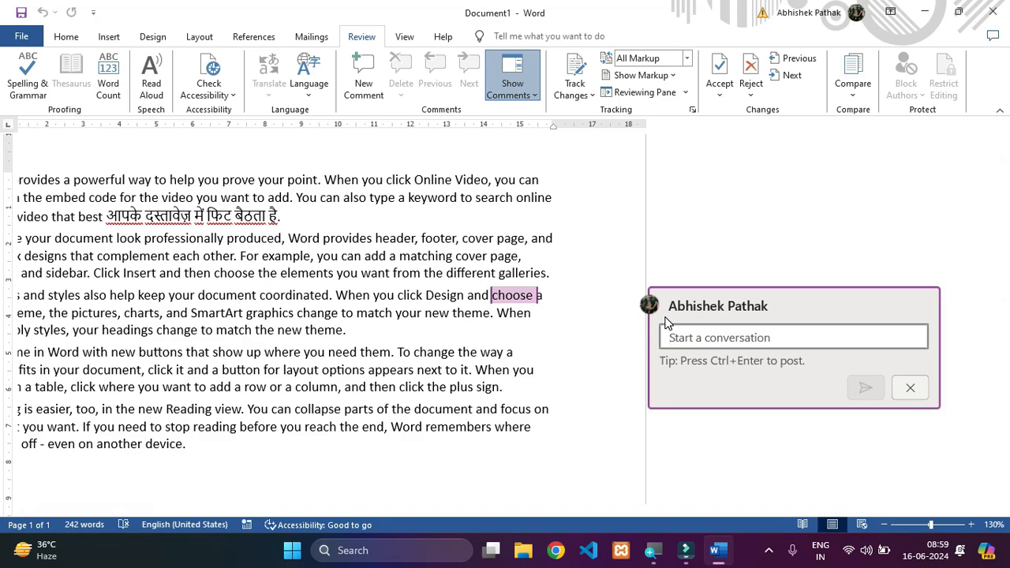
{"action": "type", "text": "abcd"}
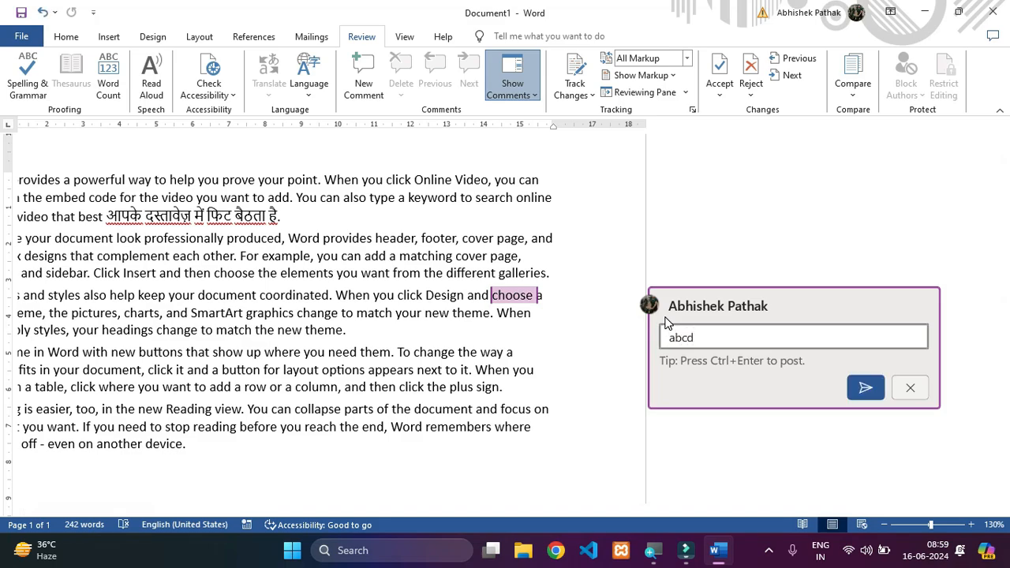
{"action": "left_click", "coordinate": [872, 391]}
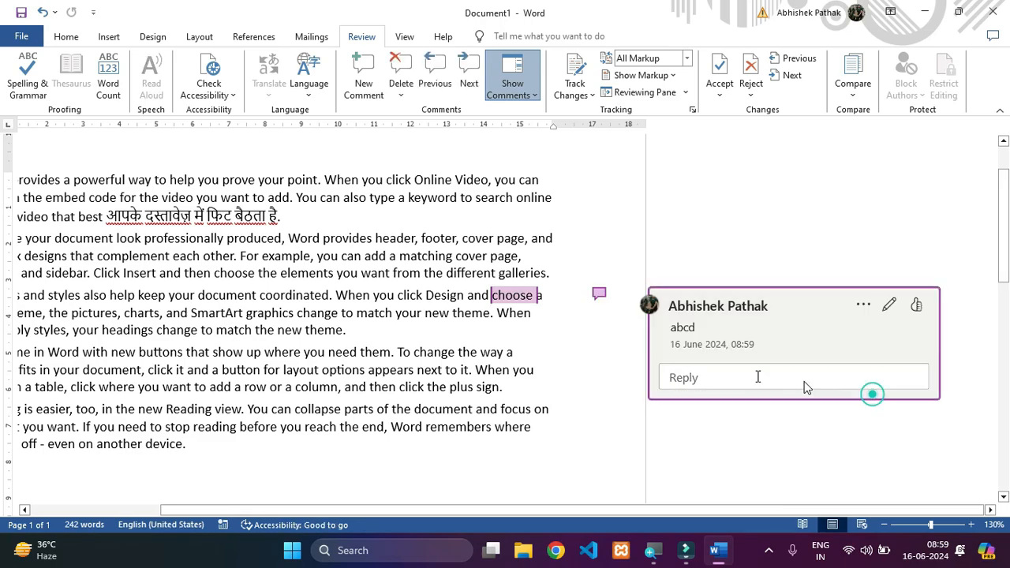
- Delete the comment attached to the word "choose" in the third paragraph
{"action": "left_click", "coordinate": [544, 318]}
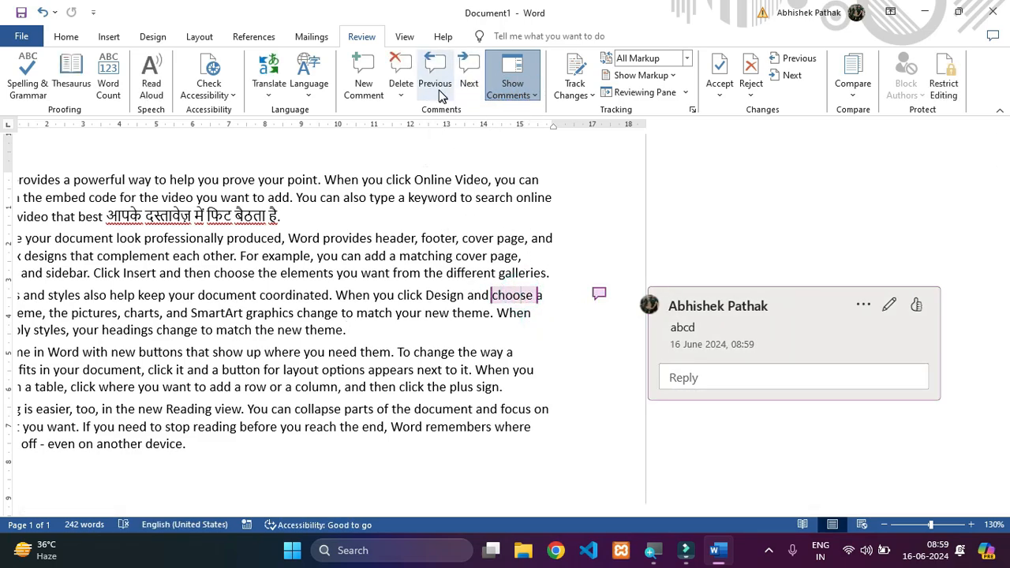
{"action": "left_click", "coordinate": [401, 85]}
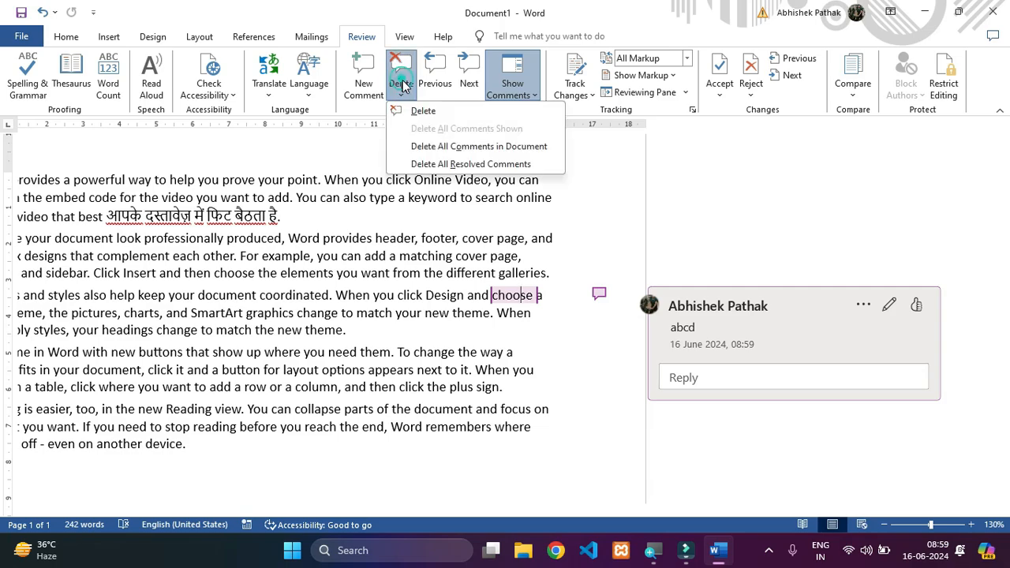
{"action": "left_click", "coordinate": [419, 113]}
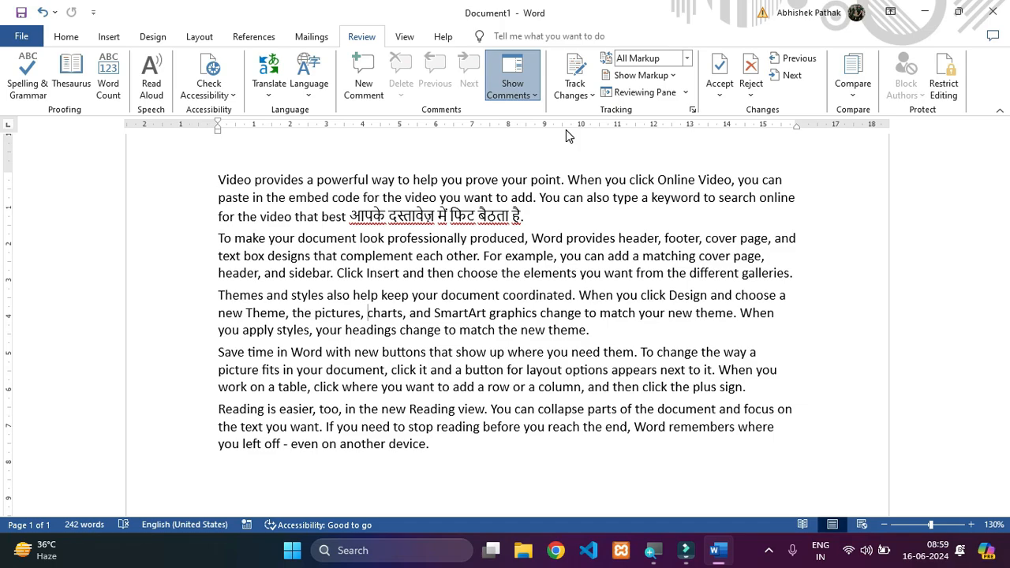
{"action": "left_click_drag", "start_coordinate": [696, 180], "coordinate": [733, 180]}
{"action": "left_click", "coordinate": [701, 180]}
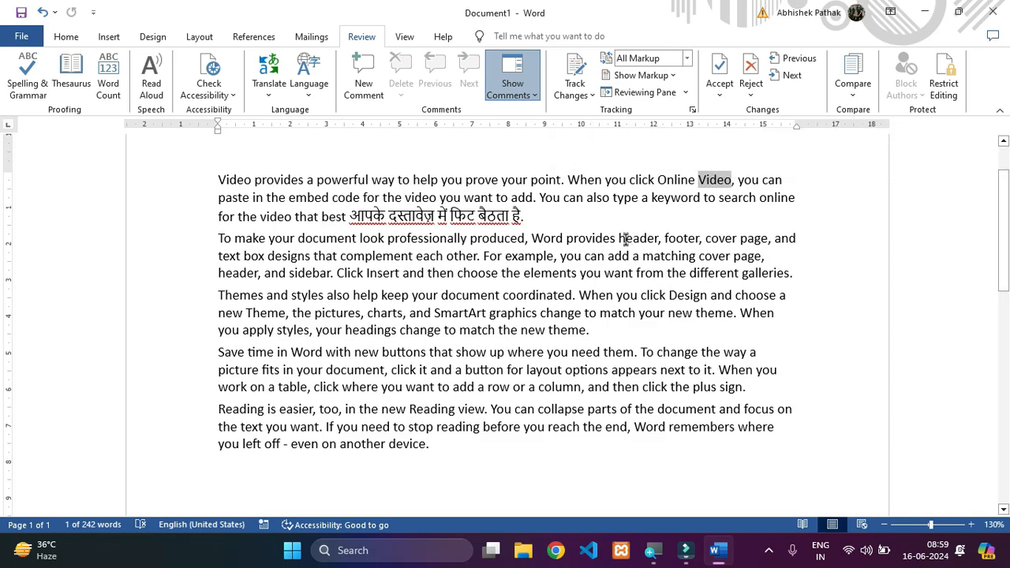
{"action": "left_click_drag", "start_coordinate": [619, 241], "coordinate": [659, 242]}
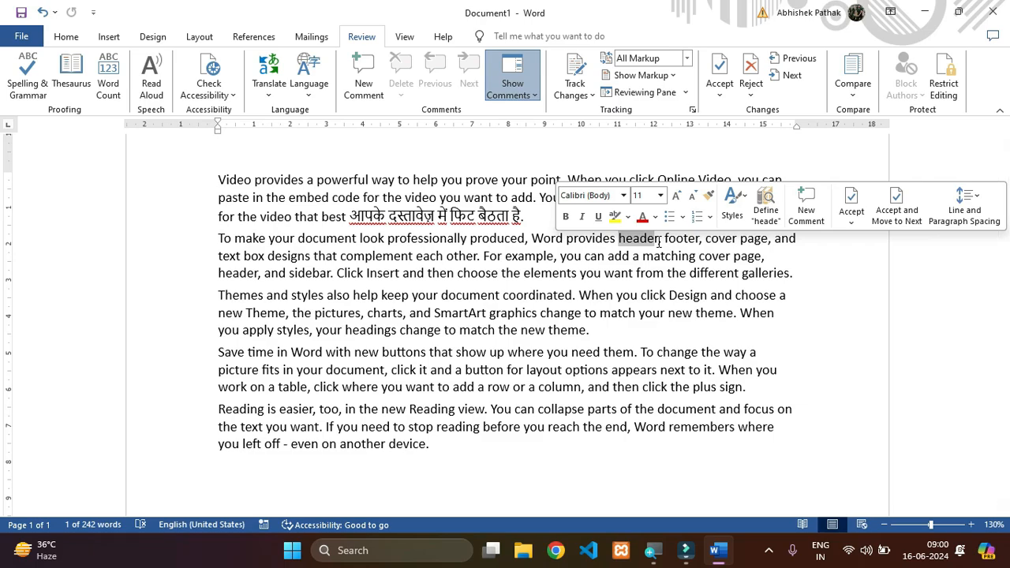
{"action": "left_click", "coordinate": [658, 243]}
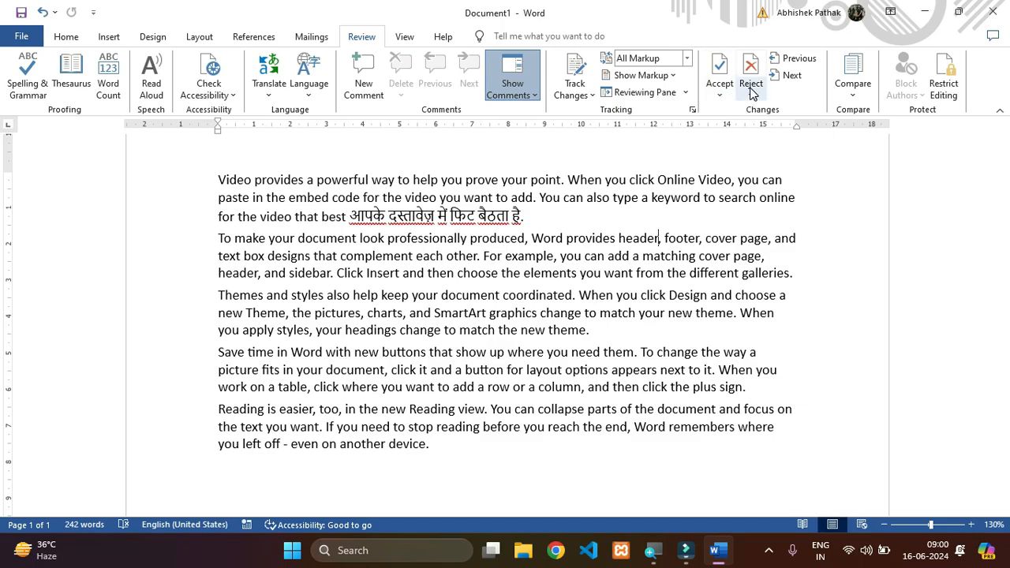
{"action": "left_click", "coordinate": [645, 338]}
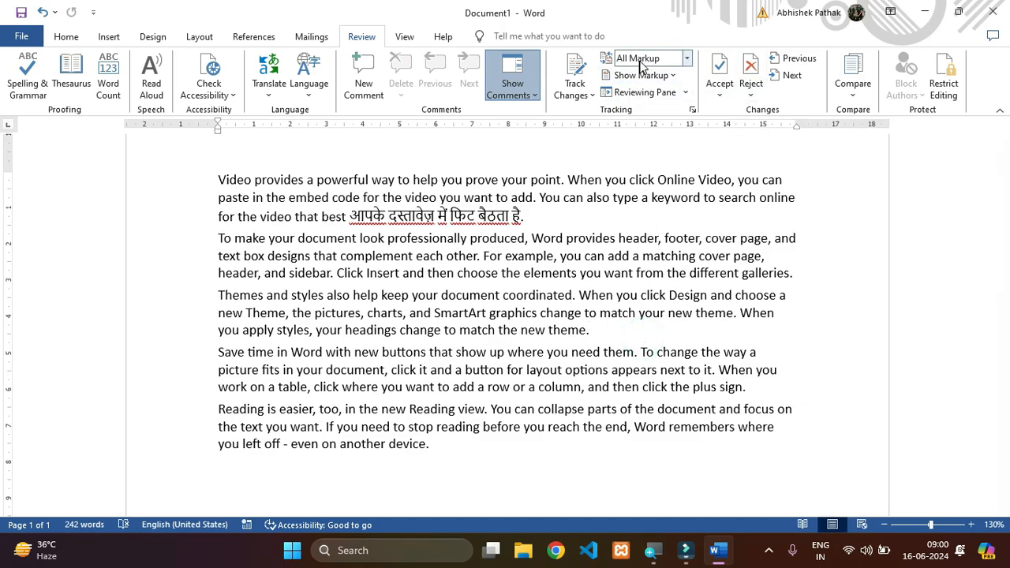
- Set the markup display to Original and turn on Track Changes for the document
{"action": "left_click", "coordinate": [687, 59]}
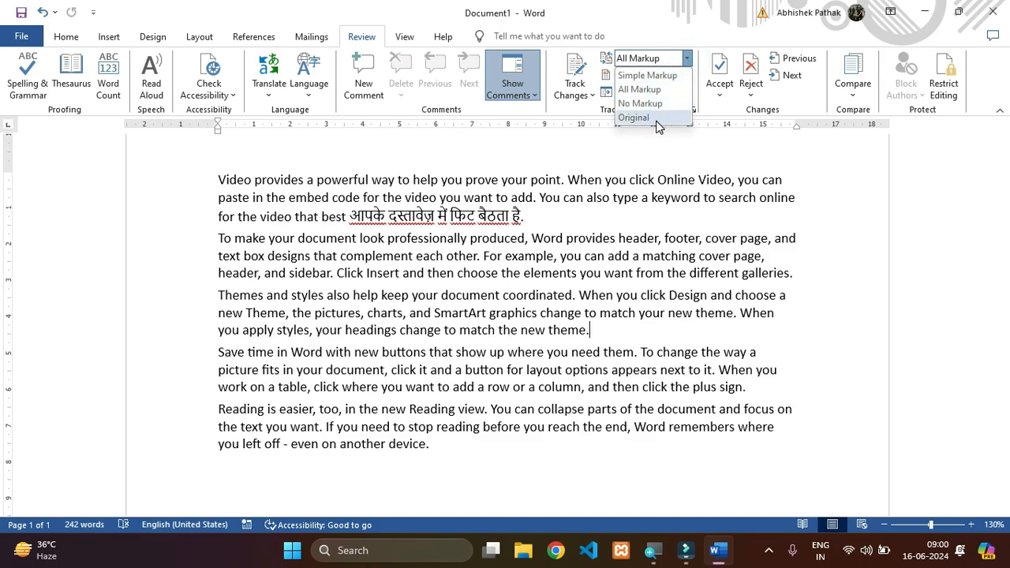
{"action": "left_click", "coordinate": [646, 118]}
{"action": "left_click", "coordinate": [698, 244]}
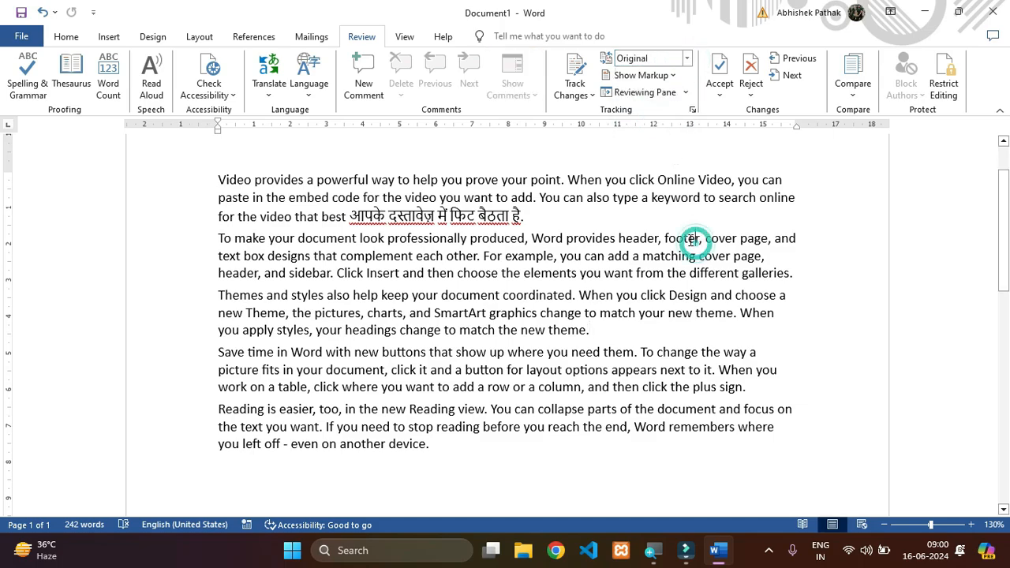
{"action": "left_click", "coordinate": [587, 95]}
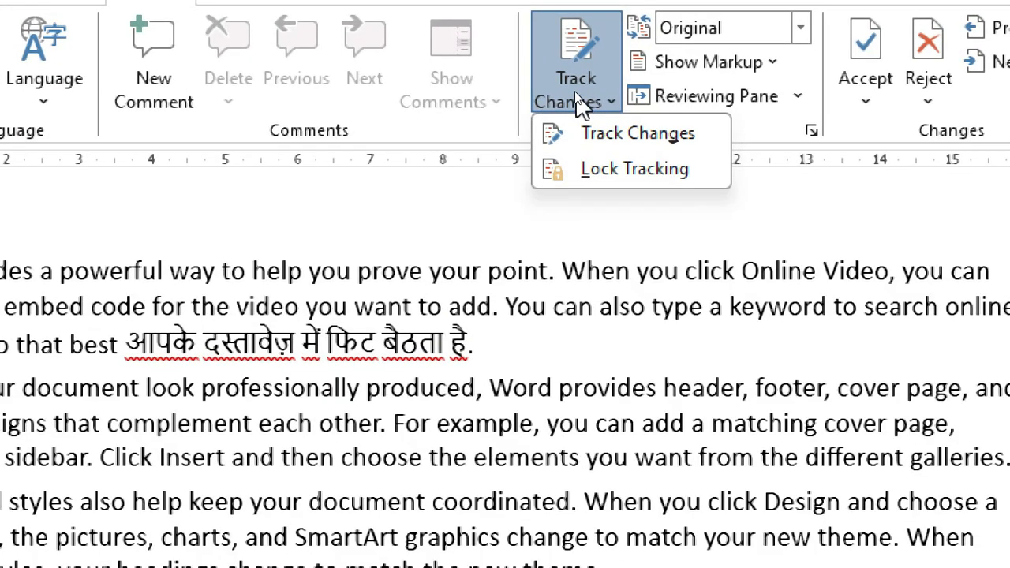
{"action": "left_click", "coordinate": [582, 131]}
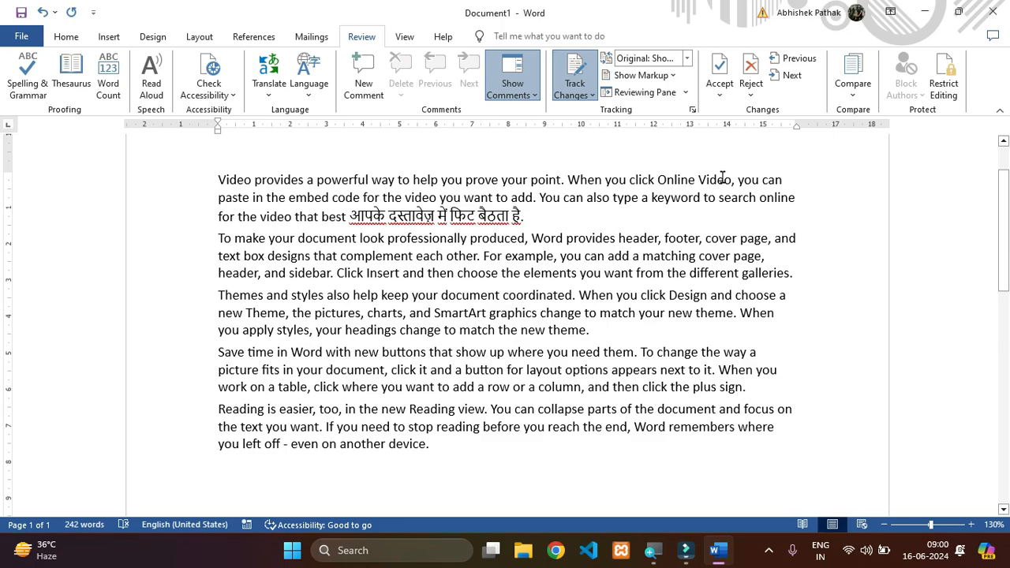
- Replace the word "Video" after "Online" in the first paragraph with "videos" as a tracked change
{"action": "double_click", "coordinate": [699, 180]}
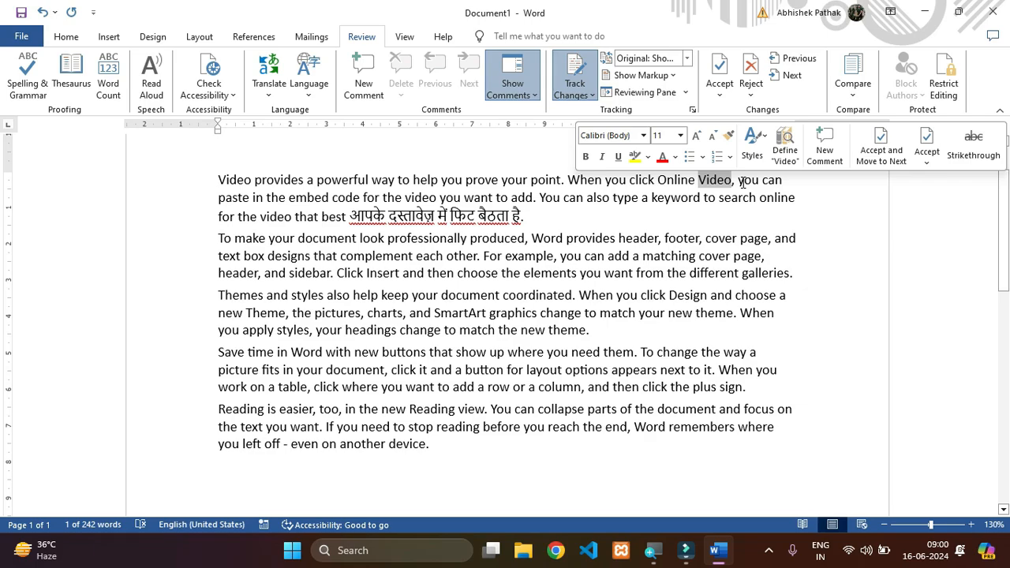
{"action": "key", "text": "Delete"}
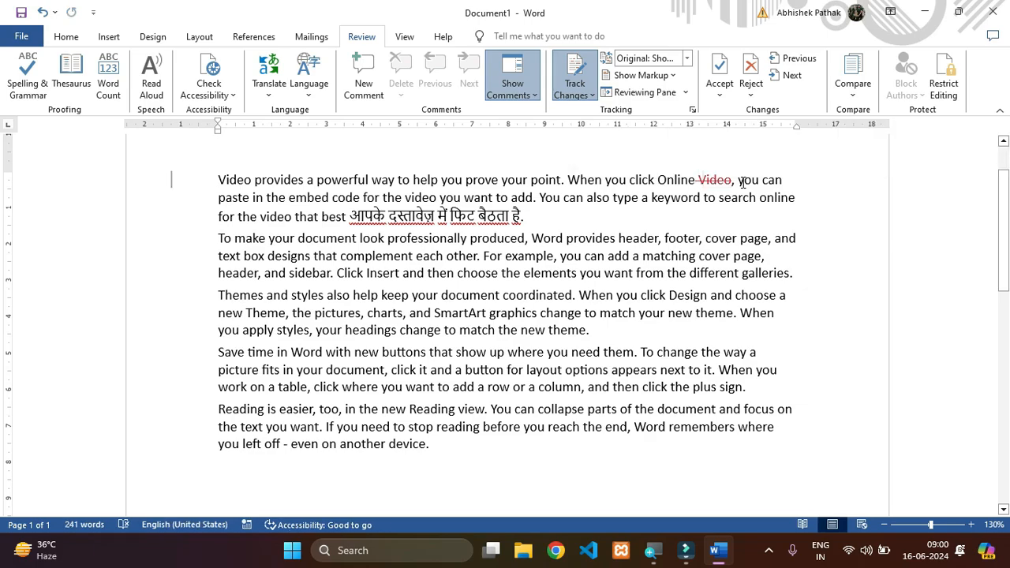
{"action": "type", "text": "vid"}
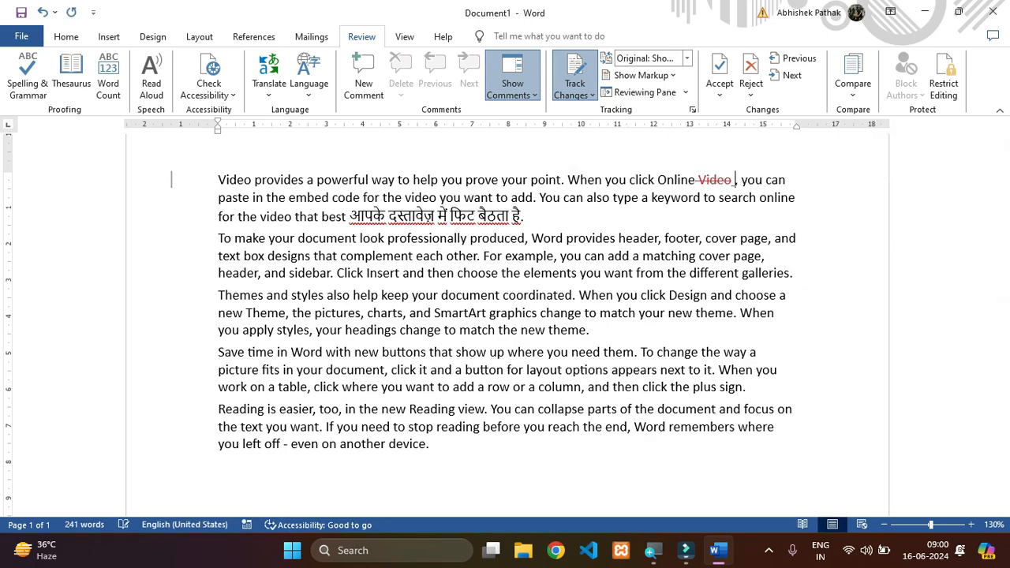
{"action": "type", "text": "eos"}
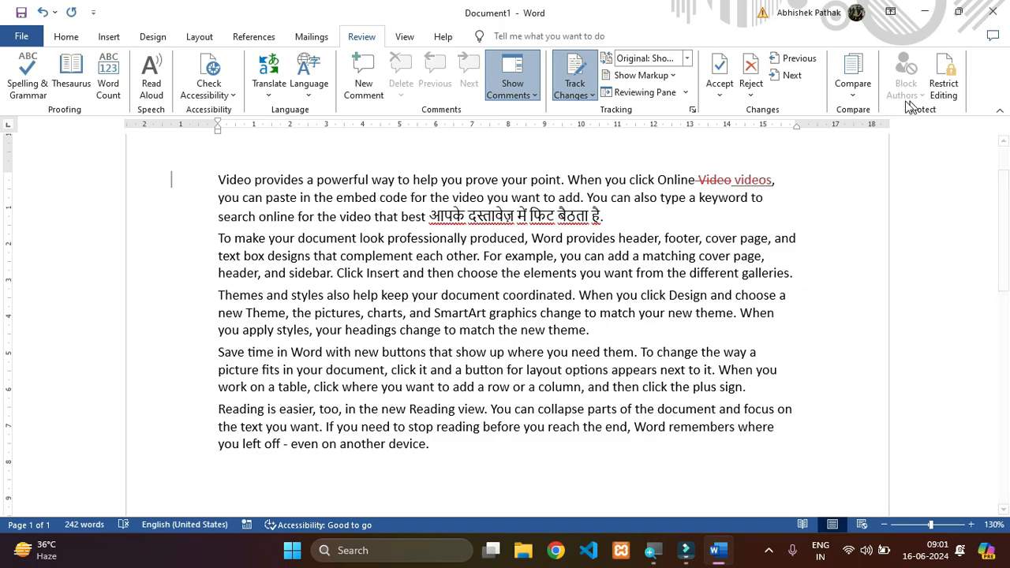
- Replace "header," in the first sentence of the second paragraph with "head," as a tracked change
{"action": "left_click_drag", "start_coordinate": [623, 238], "coordinate": [663, 240]}
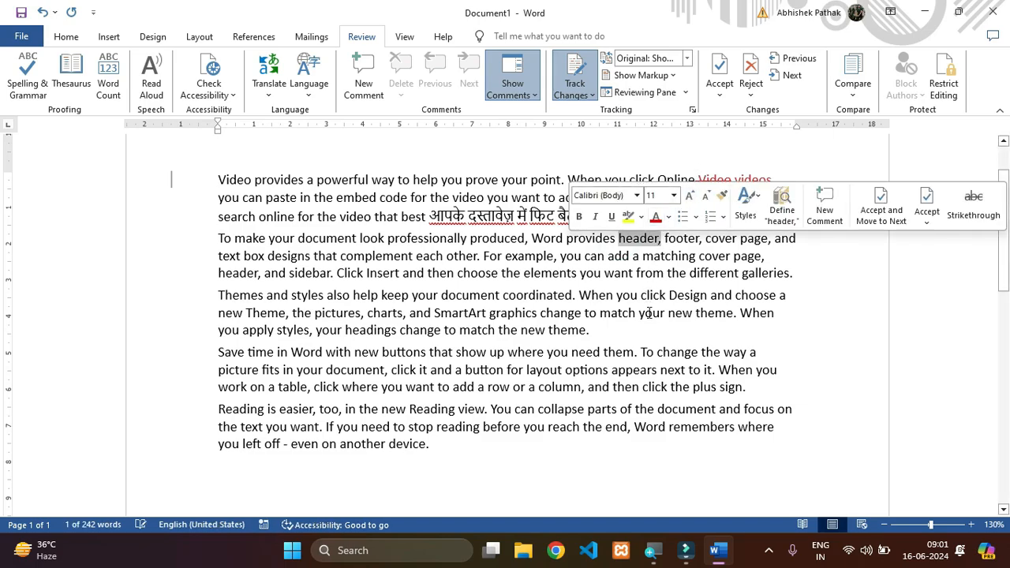
{"action": "key", "text": "Delete"}
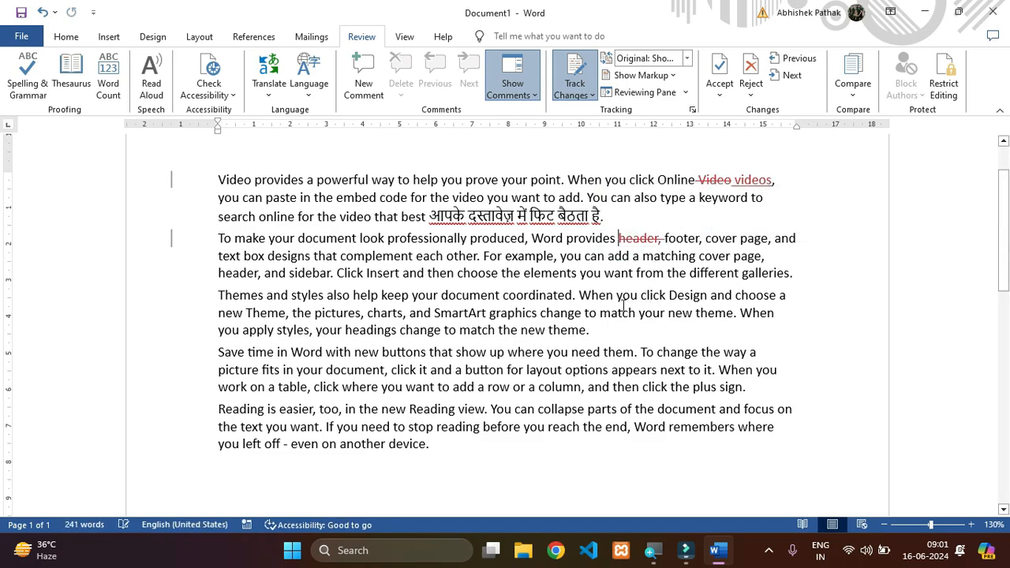
{"action": "key", "text": "Right"}
{"action": "key", "text": "Right"}
{"action": "key", "text": "Right"}
{"action": "key", "text": "Right"}
{"action": "key", "text": "Right"}
{"action": "key", "text": "Right"}
{"action": "type", "text": "head,"}
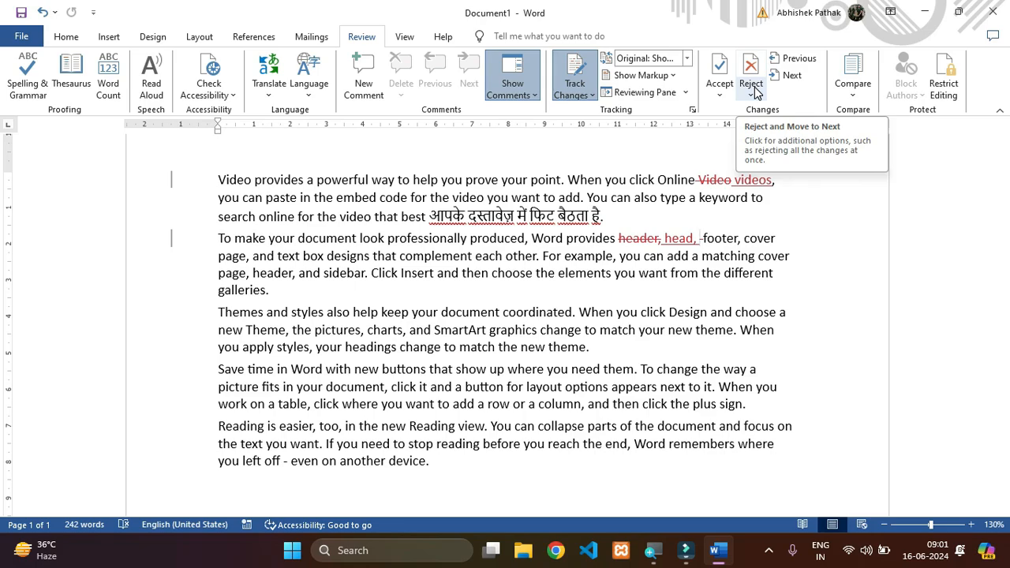
- Accept all tracked changes in the document, and undo that acceptance
{"action": "left_click", "coordinate": [723, 87]}
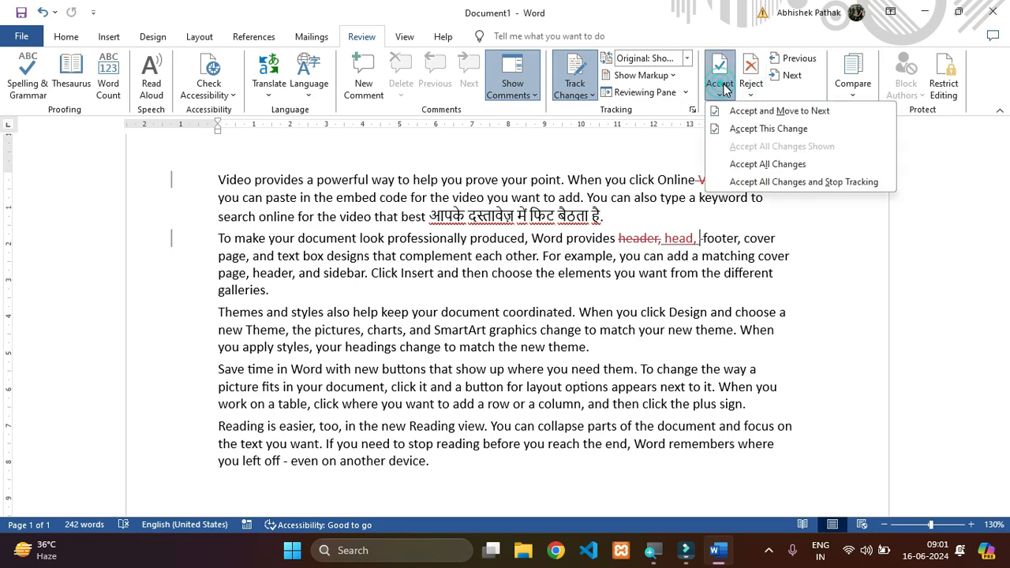
{"action": "left_click", "coordinate": [760, 165]}
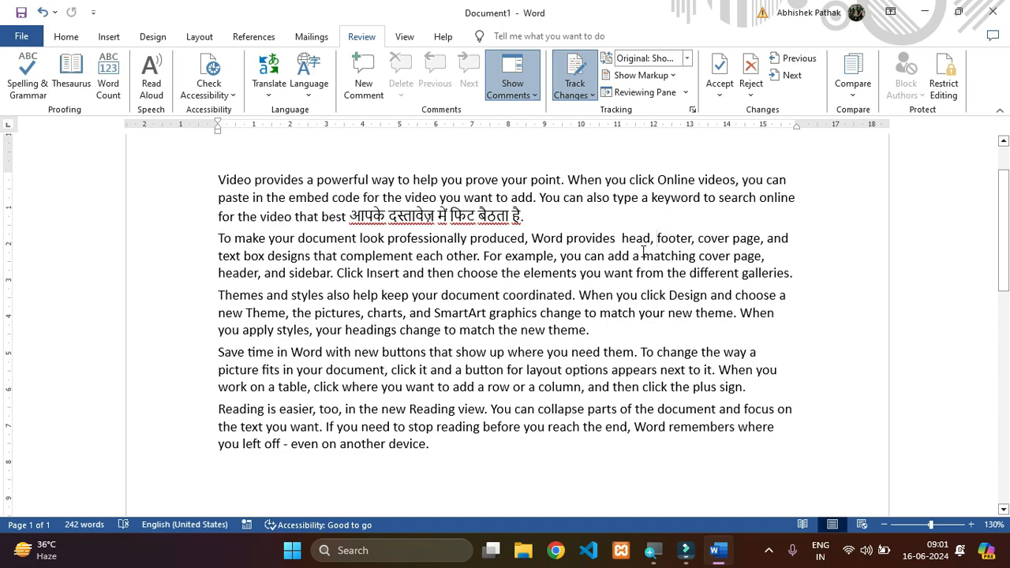
{"action": "key", "text": "ctrl+z"}
- Reject all tracked changes in the document
{"action": "left_click", "coordinate": [754, 93]}
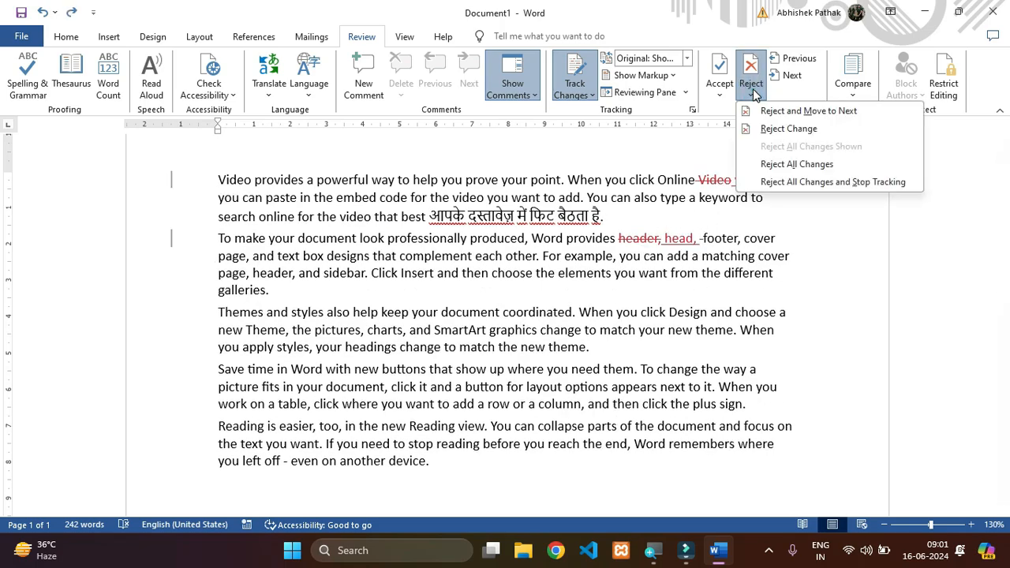
{"action": "left_click", "coordinate": [778, 164]}
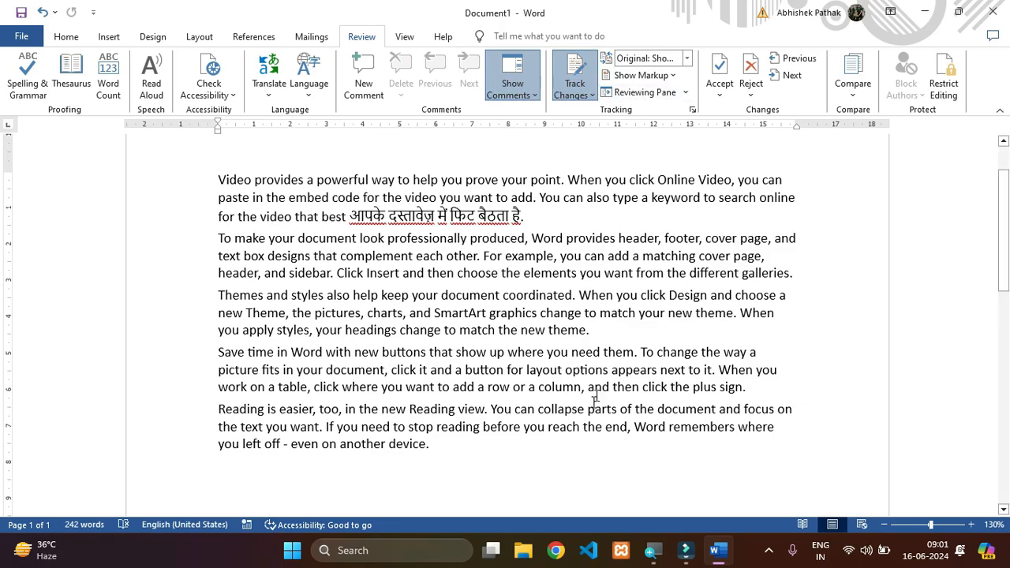
- Delete the closing words "another device." from the last paragraph with change tracking on
{"action": "left_click", "coordinate": [430, 444]}
{"action": "key", "text": "BackSpace"}
{"action": "key", "text": "BackSpace"}
{"action": "key", "text": "BackSpace"}
{"action": "key", "text": "BackSpace"}
{"action": "key", "text": "BackSpace"}
{"action": "key", "text": "BackSpace"}
{"action": "key", "text": "BackSpace"}
{"action": "key", "text": "BackSpace"}
{"action": "key", "text": "BackSpace"}
{"action": "key", "text": "BackSpace"}
{"action": "key", "text": "BackSpace"}
{"action": "key", "text": "BackSpace"}
{"action": "key", "text": "BackSpace"}
{"action": "key", "text": "BackSpace"}
{"action": "key", "text": "BackSpace"}
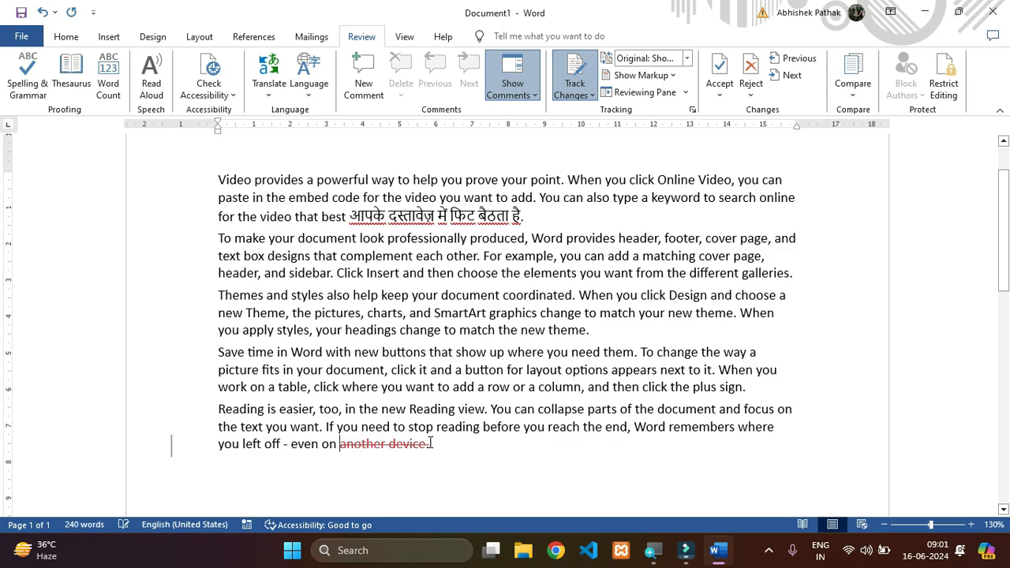
- Undo the tracked deletion of the last paragraph's closing words completely
{"action": "key", "text": "ctrl+z"}
{"action": "key", "text": "ctrl+z"}
{"action": "key", "text": "ctrl+z"}
{"action": "key", "text": "ctrl+z"}
{"action": "key", "text": "ctrl+z"}
{"action": "key", "text": "ctrl+z"}
{"action": "key", "text": "ctrl+z"}
{"action": "key", "text": "ctrl+z"}
{"action": "key", "text": "ctrl+z"}
{"action": "key", "text": "ctrl+z"}
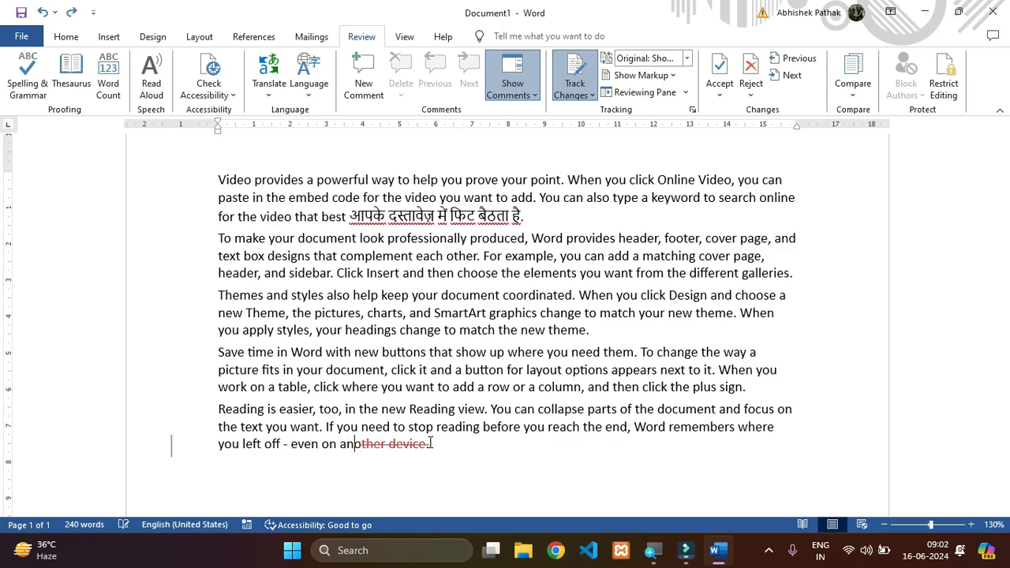
{"action": "key", "text": "ctrl+z"}
{"action": "key", "text": "ctrl+z"}
{"action": "key", "text": "ctrl+z"}
{"action": "key", "text": "ctrl+z"}
{"action": "key", "text": "ctrl+z"}
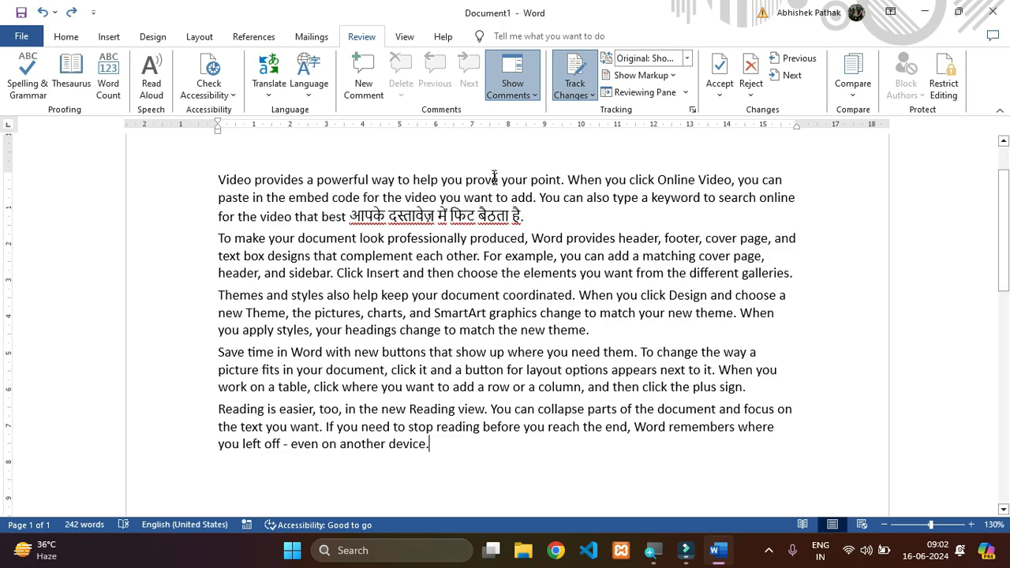
- Turn off Track Changes and add two empty lines after the last paragraph
{"action": "left_click", "coordinate": [582, 84]}
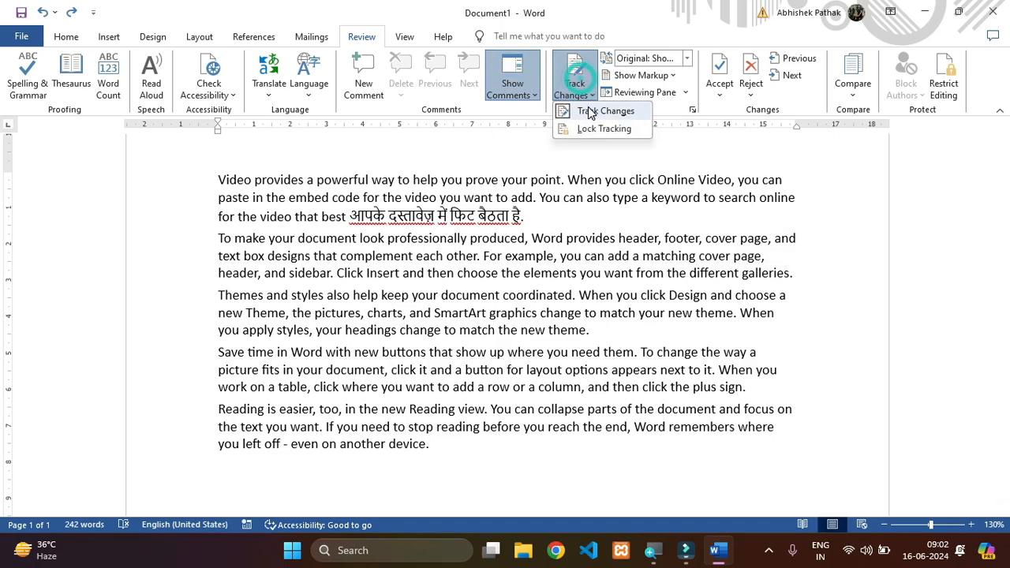
{"action": "left_click", "coordinate": [583, 104]}
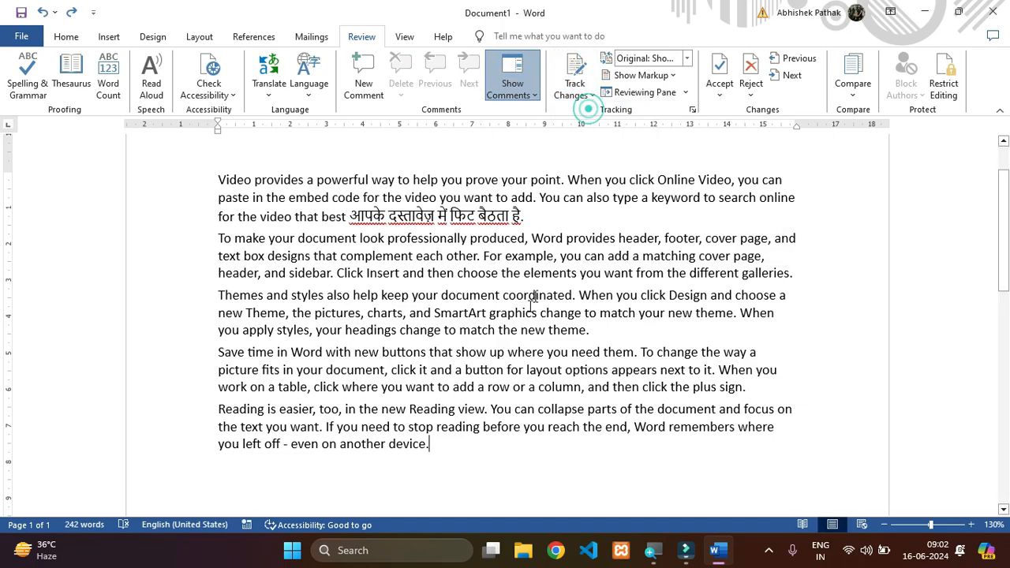
{"action": "left_click", "coordinate": [450, 444]}
{"action": "key", "text": "Return"}
{"action": "key", "text": "Return"}
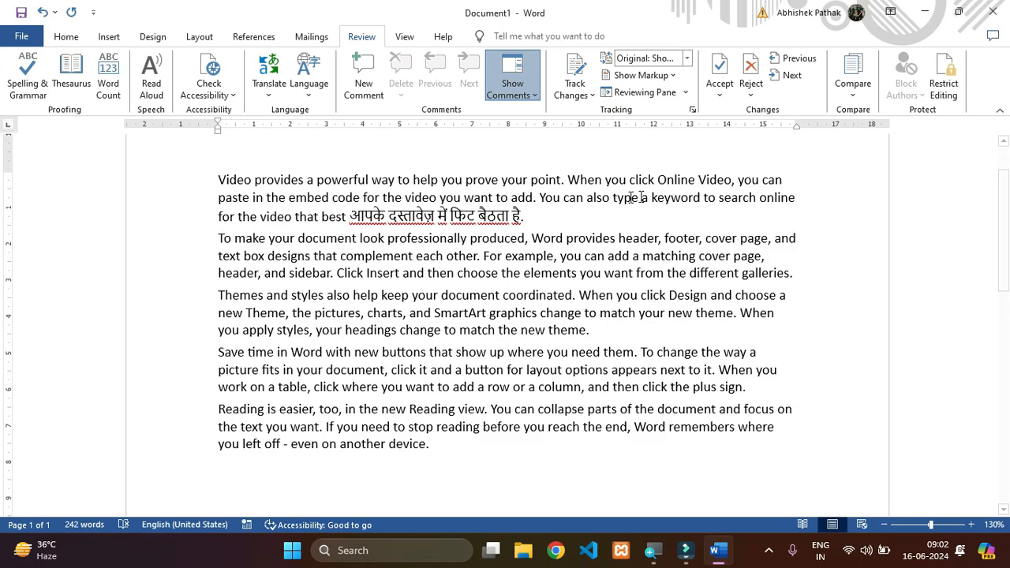
- Look at the available options for comparing and combining documents, and close them without choosing one
{"action": "left_click", "coordinate": [851, 98]}
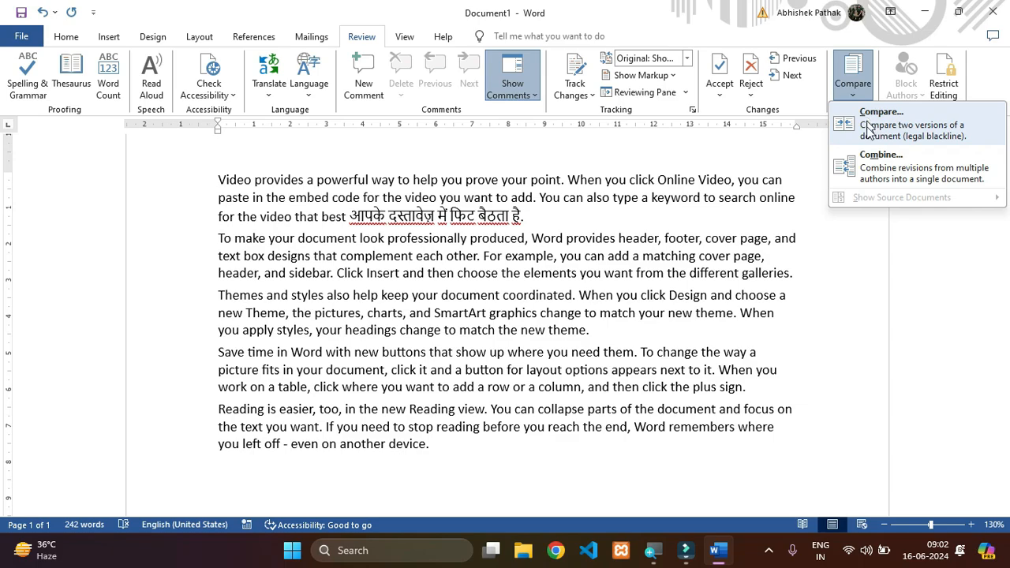
{"action": "left_click", "coordinate": [604, 350]}
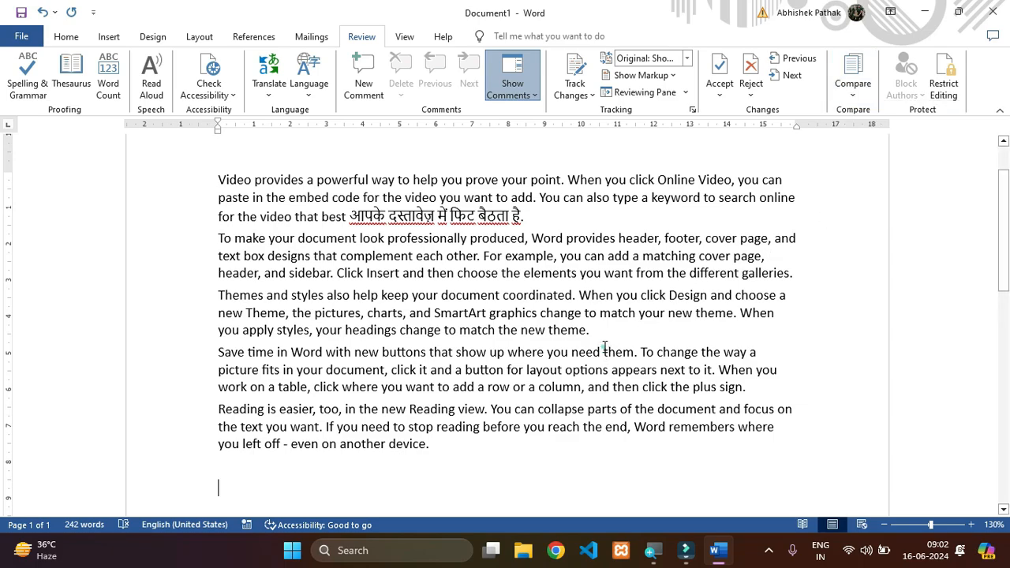
{"action": "left_click", "coordinate": [605, 344]}
- Delete the Hindi text at the end of the first paragraph, and undo that deletion
{"action": "left_click_drag", "start_coordinate": [528, 214], "coordinate": [353, 225]}
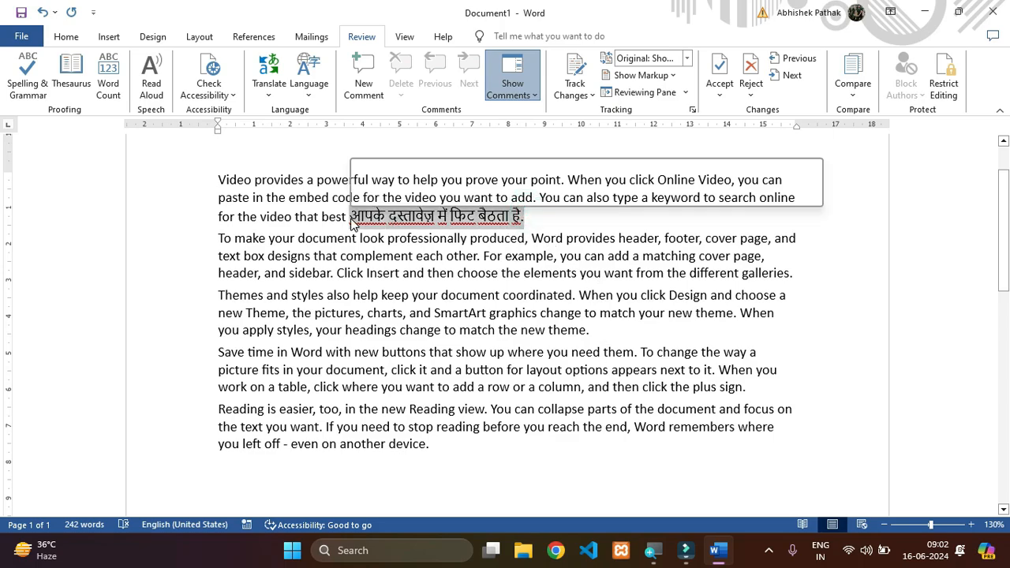
{"action": "key", "text": "BackSpace"}
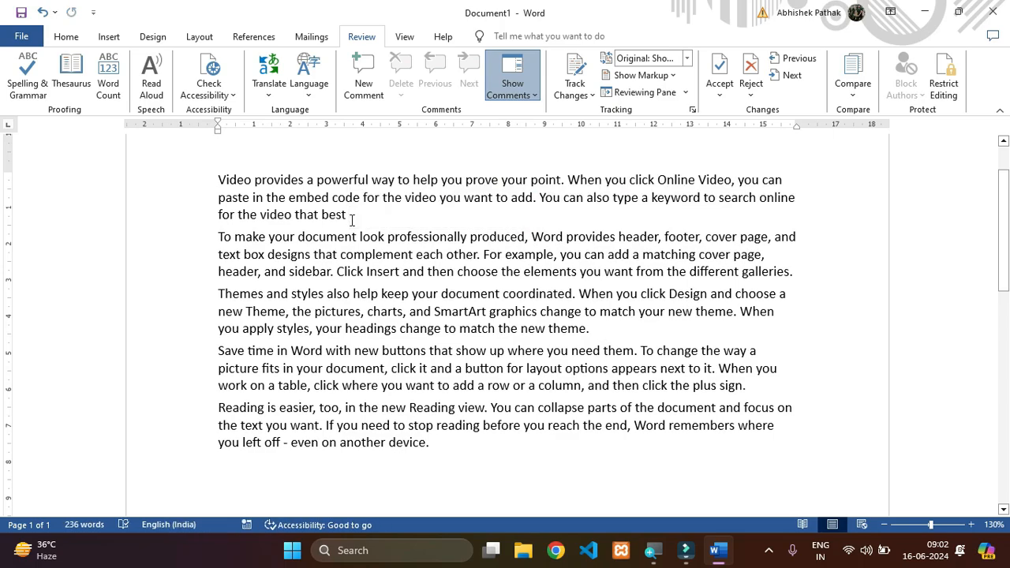
{"action": "key", "text": "ctrl+z"}
{"action": "left_click", "coordinate": [418, 295]}
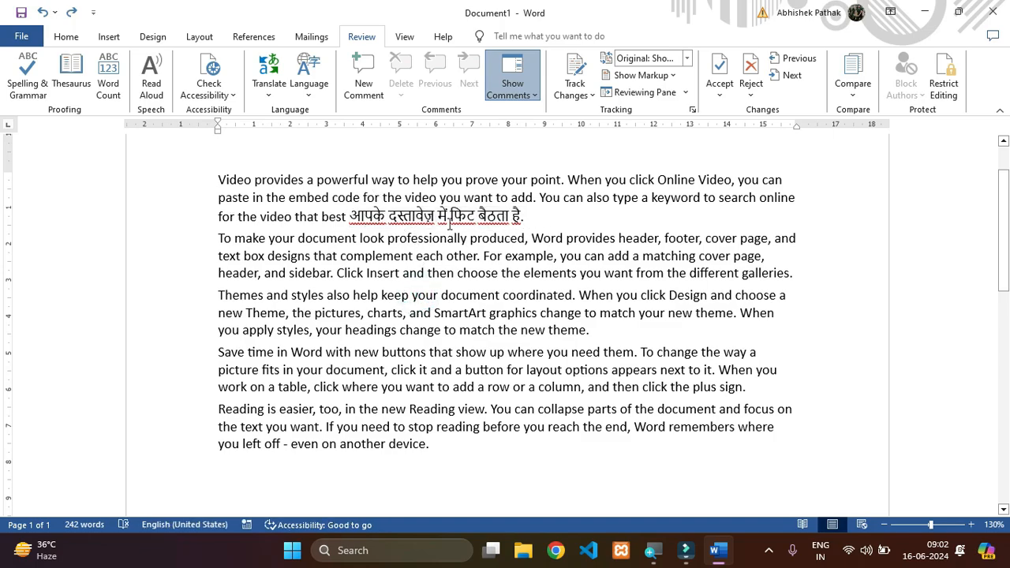
- Save the document to the Desktop as "Check 1" in Word Document format
{"action": "left_click", "coordinate": [21, 37]}
{"action": "left_click", "coordinate": [72, 268]}
{"action": "left_click", "coordinate": [234, 283]}
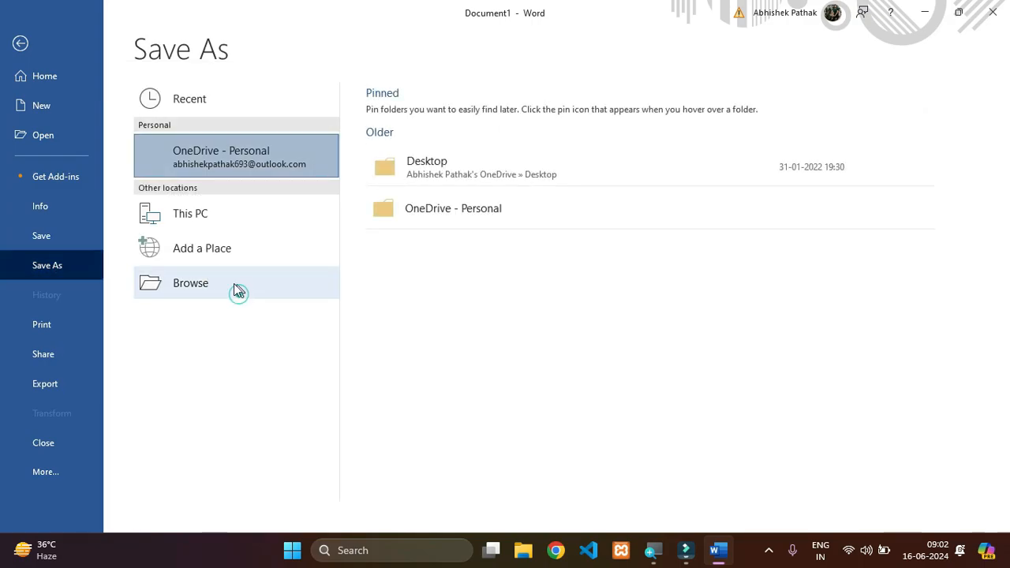
{"action": "left_click", "coordinate": [73, 173]}
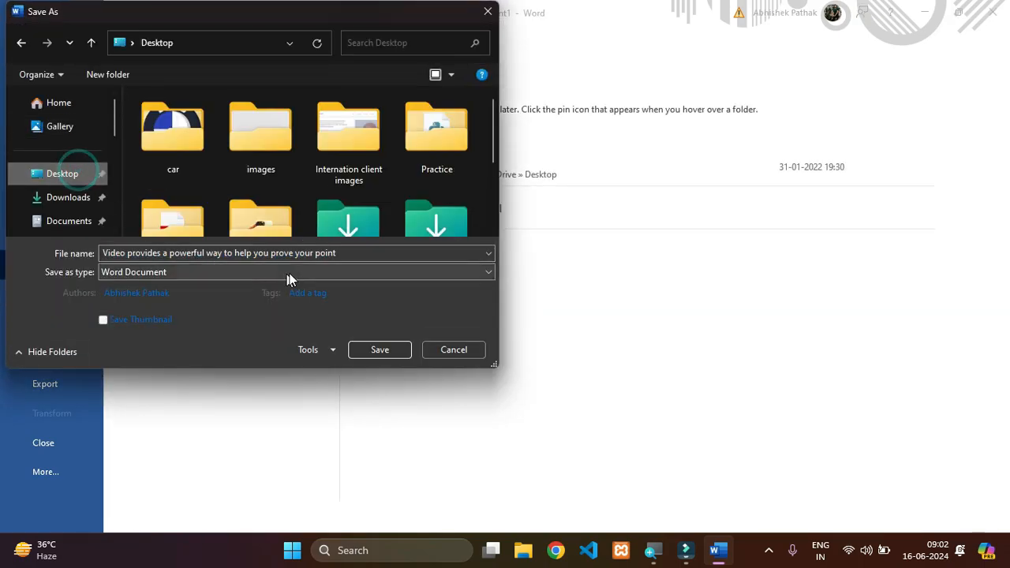
{"action": "left_click", "coordinate": [312, 254]}
{"action": "type", "text": "Chec"}
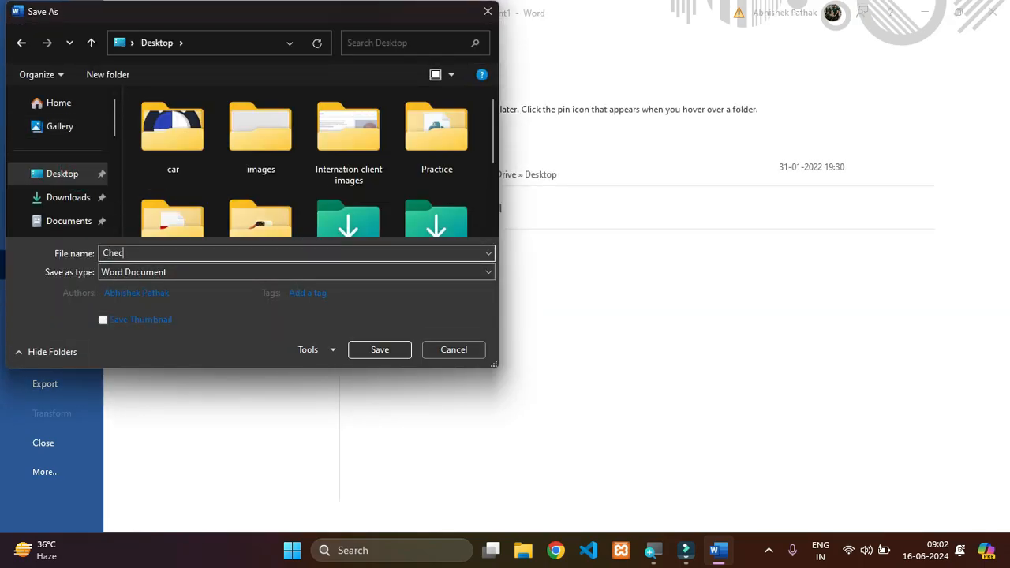
{"action": "type", "text": "k 1"}
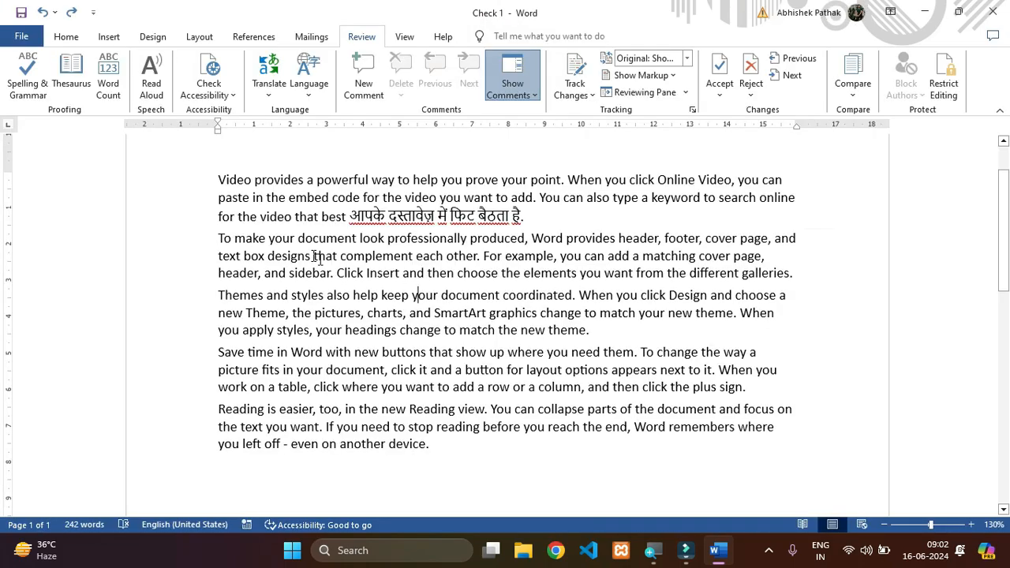
- Create a new blank document and fill it with sample text generated by =rand()
{"action": "left_click", "coordinate": [361, 293]}
{"action": "key", "text": "ctrl+n"}
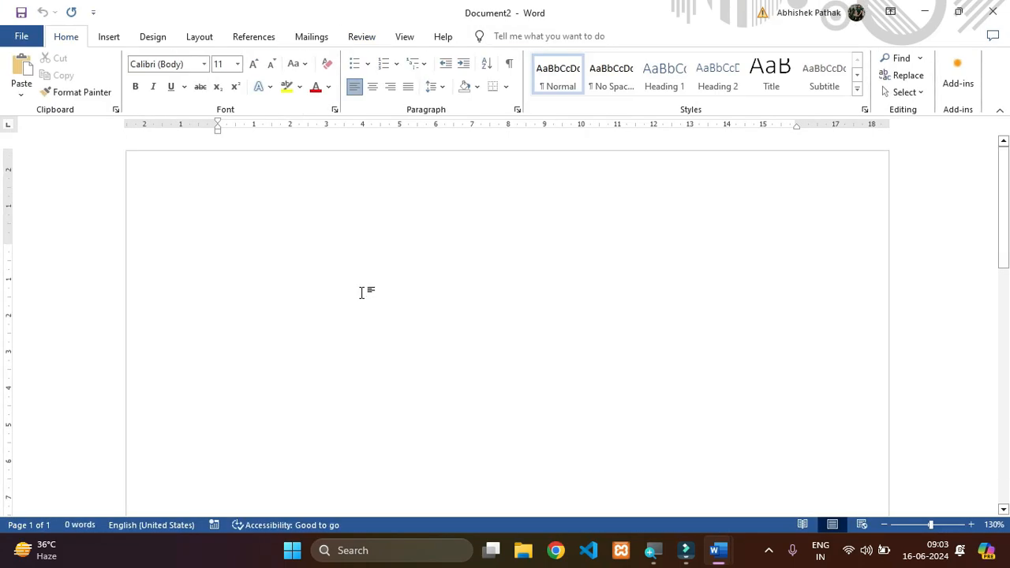
{"action": "type", "text": "=rand("}
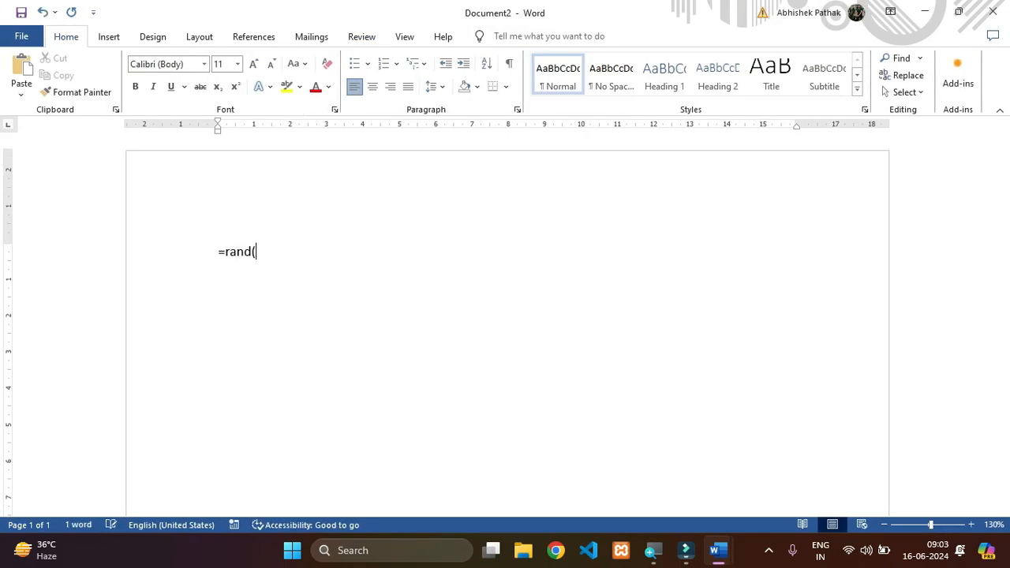
{"action": "type", "text": ")"}
{"action": "key", "text": "Return"}
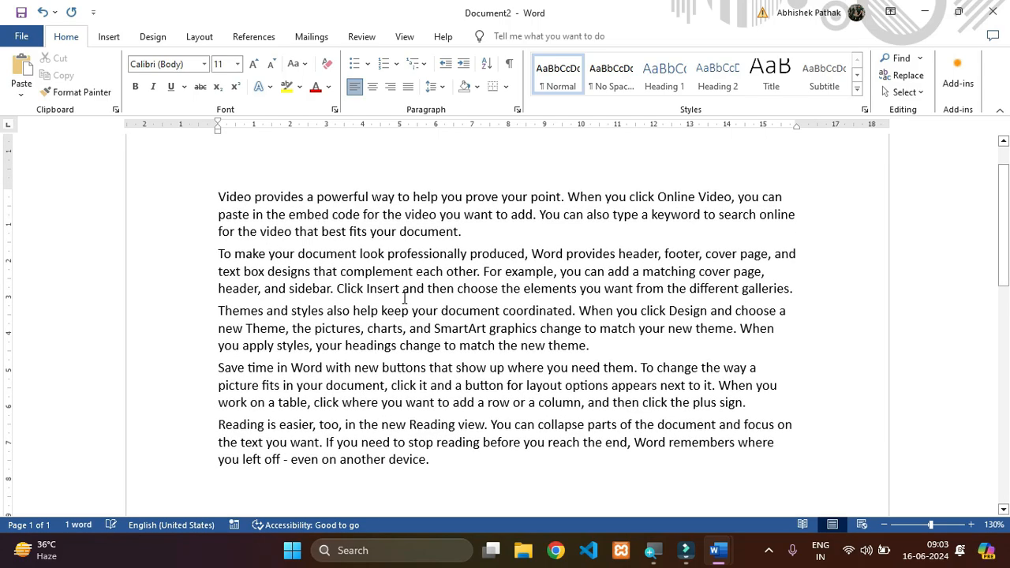
- Save the new document to the Desktop as "check 2" in Word Document format
{"action": "left_click", "coordinate": [16, 36]}
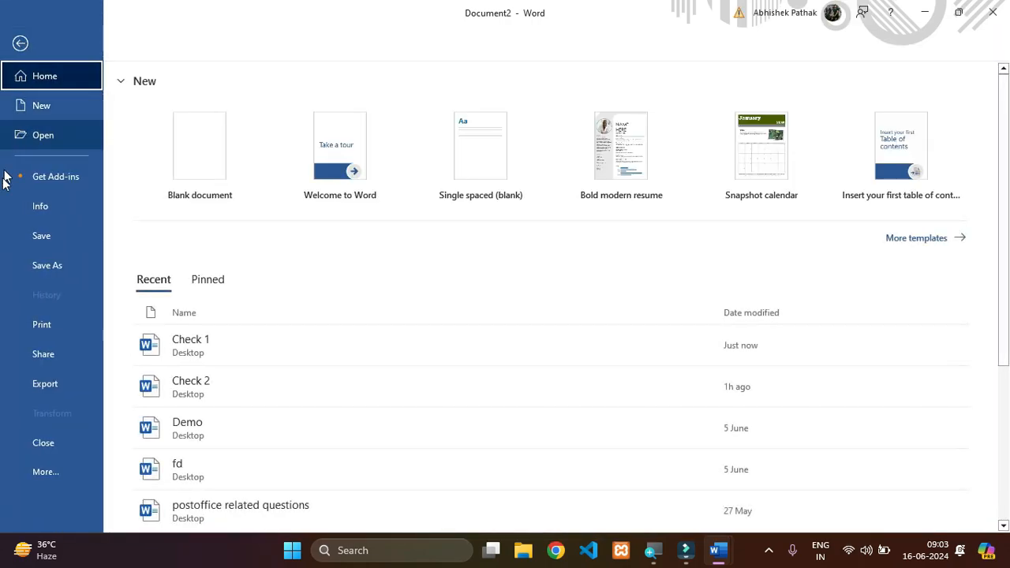
{"action": "left_click", "coordinate": [21, 265]}
{"action": "left_click", "coordinate": [210, 284]}
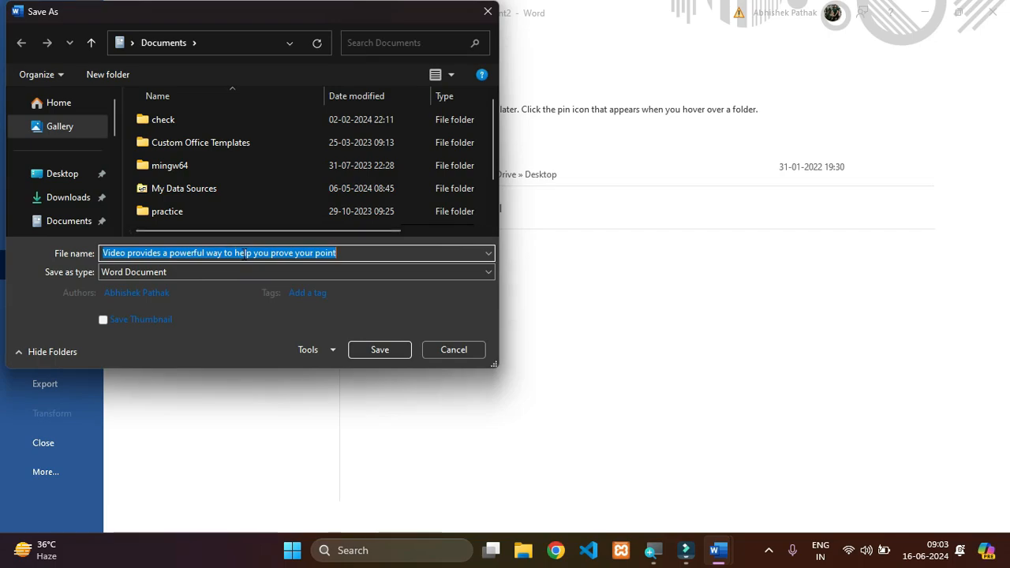
{"action": "left_click", "coordinate": [61, 174]}
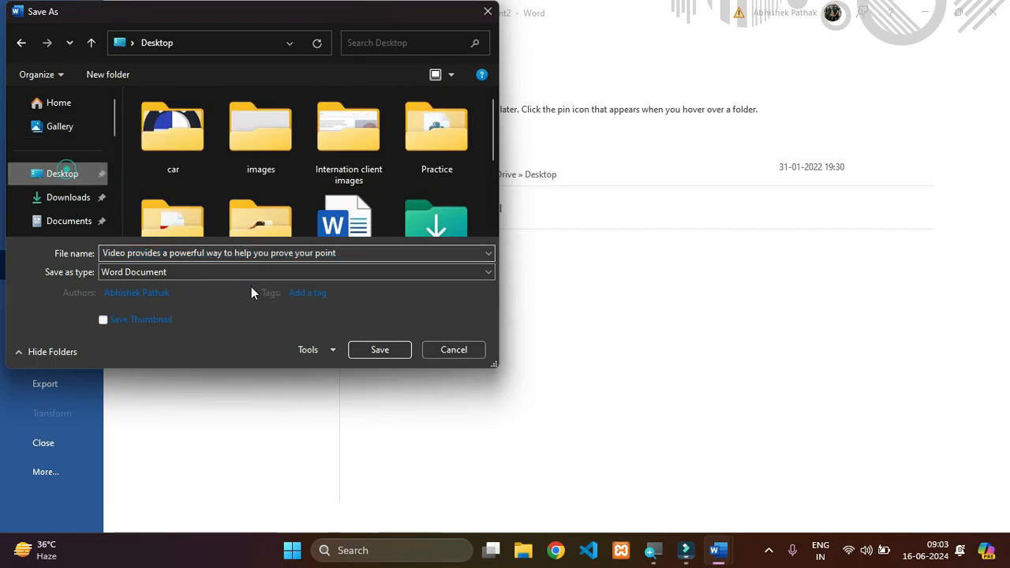
{"action": "left_click", "coordinate": [274, 254]}
{"action": "type", "text": "ce"}
{"action": "key", "text": "BackSpace"}
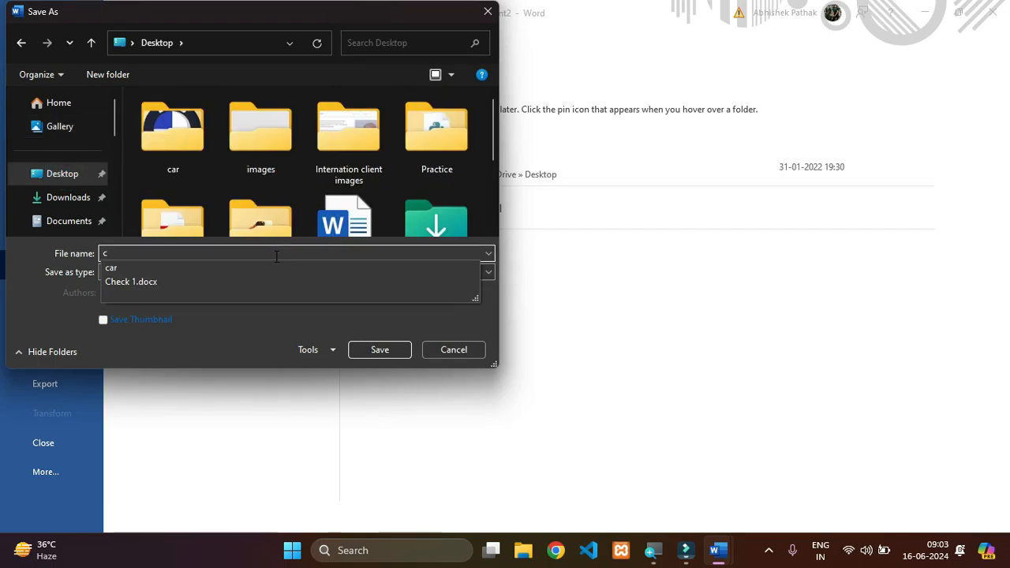
{"action": "type", "text": "heck 2"}
{"action": "key", "text": "Return"}
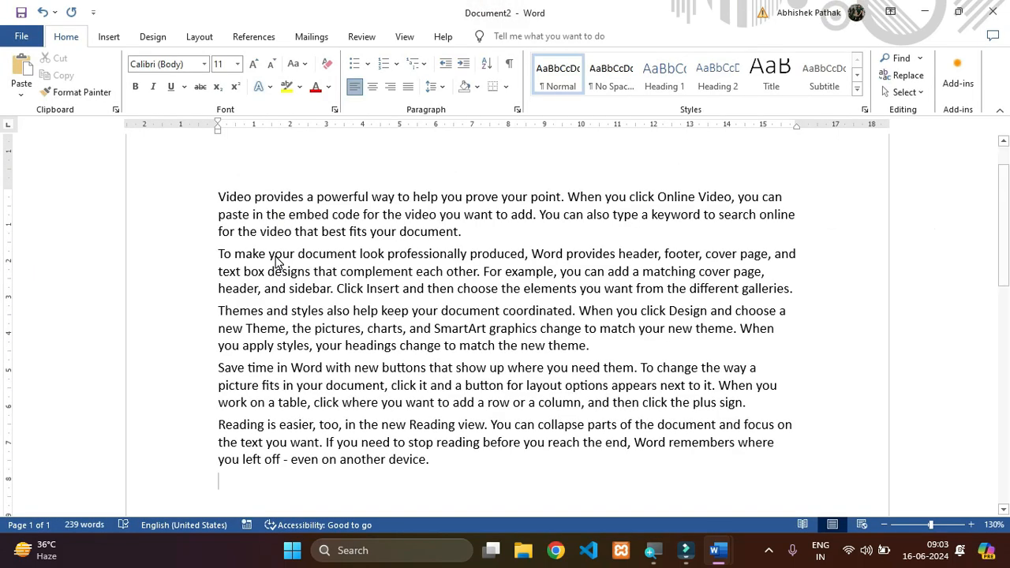
{"action": "left_click", "coordinate": [437, 239]}
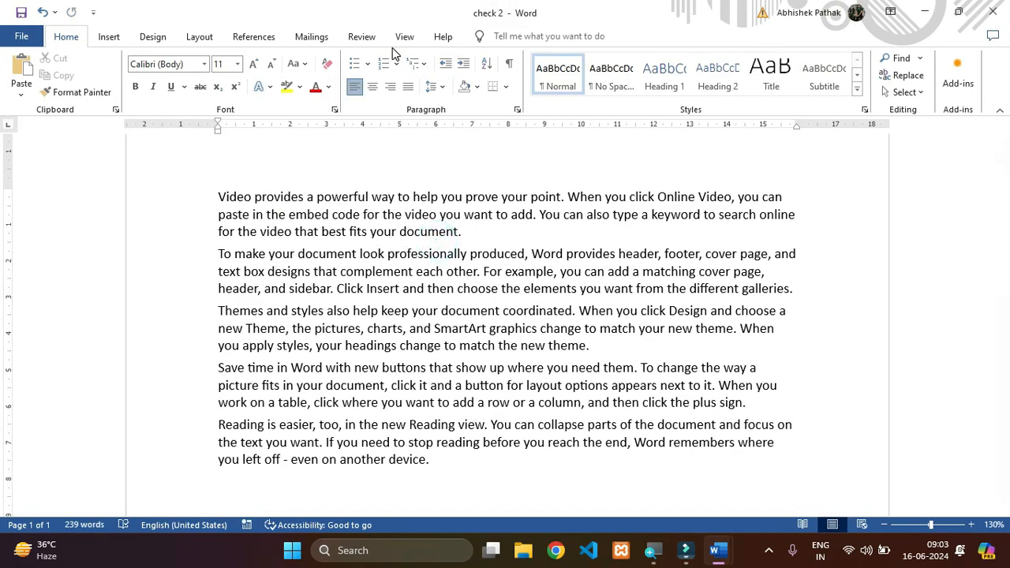
- Compare the saved documents with "Check 1" as the original and "check 2" as the revised document
{"action": "left_click", "coordinate": [362, 38]}
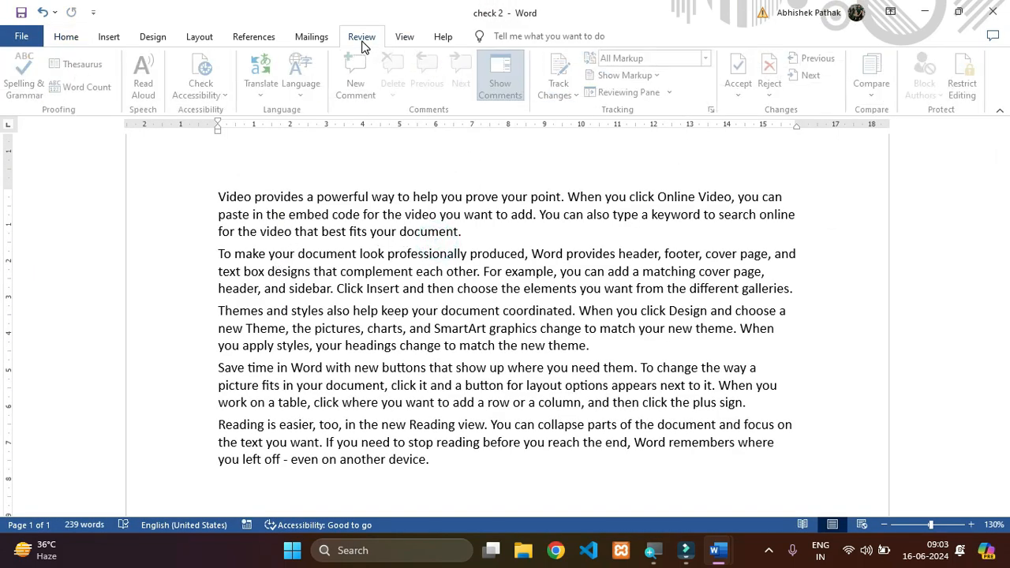
{"action": "left_click", "coordinate": [876, 79]}
{"action": "left_click", "coordinate": [885, 136]}
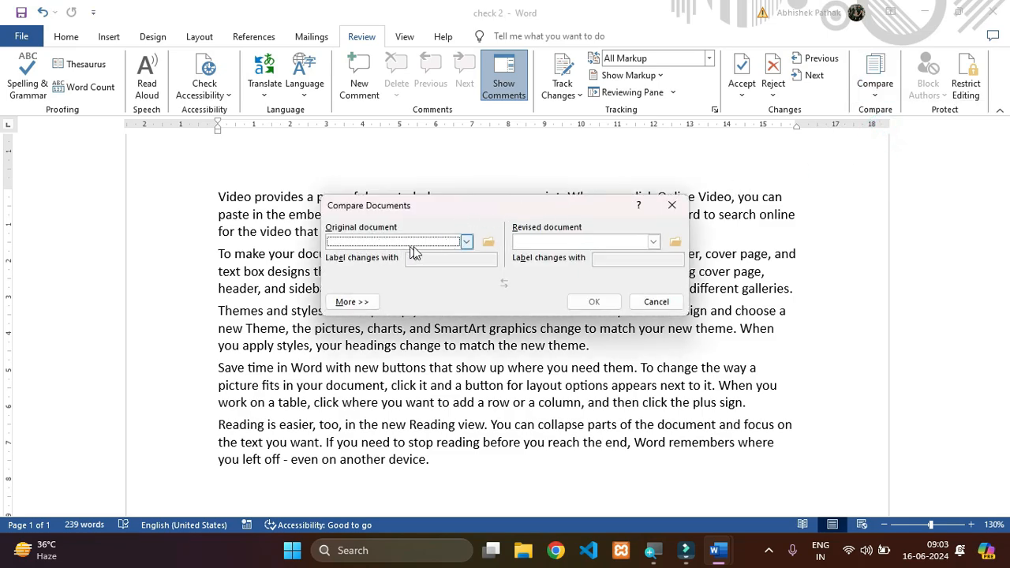
{"action": "left_click", "coordinate": [486, 243]}
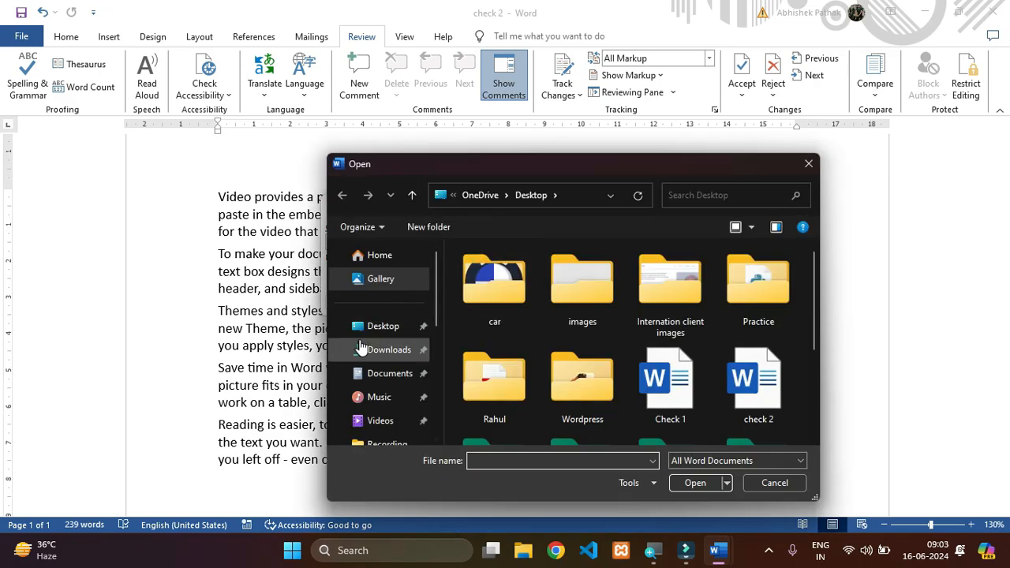
{"action": "left_click", "coordinate": [684, 404]}
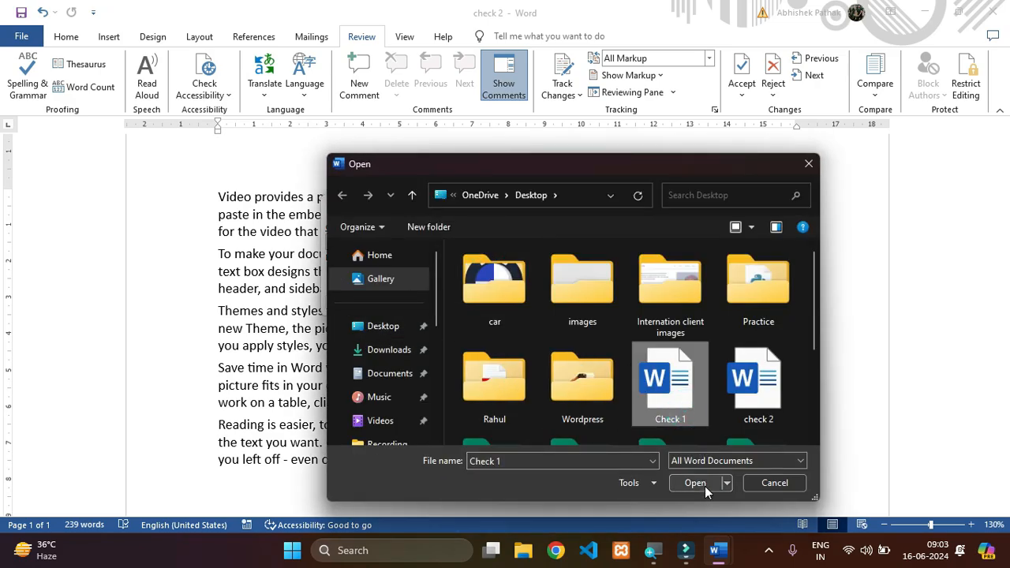
{"action": "left_click", "coordinate": [703, 485]}
{"action": "left_click", "coordinate": [675, 243]}
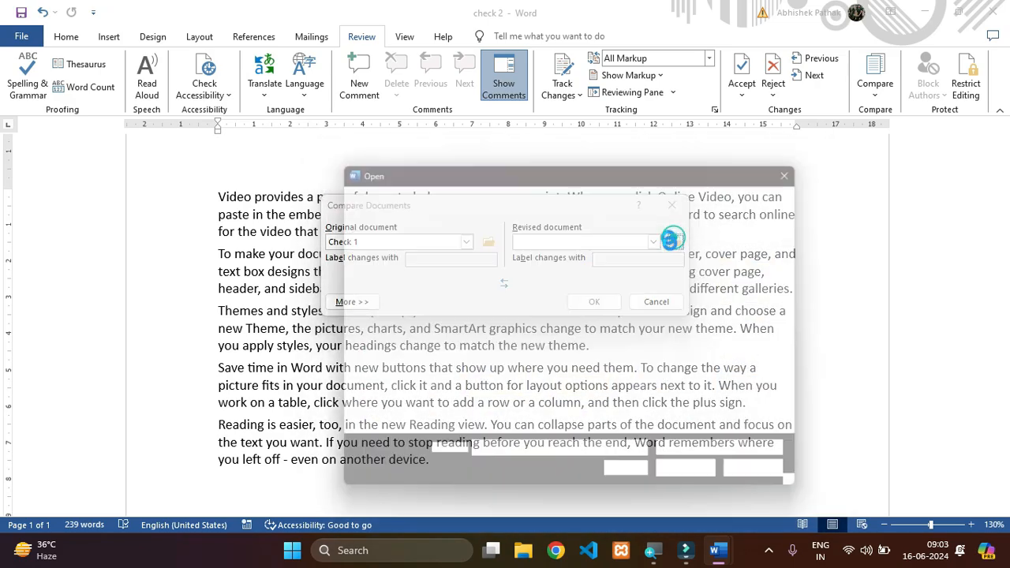
{"action": "left_click", "coordinate": [756, 383]}
{"action": "left_click", "coordinate": [696, 483]}
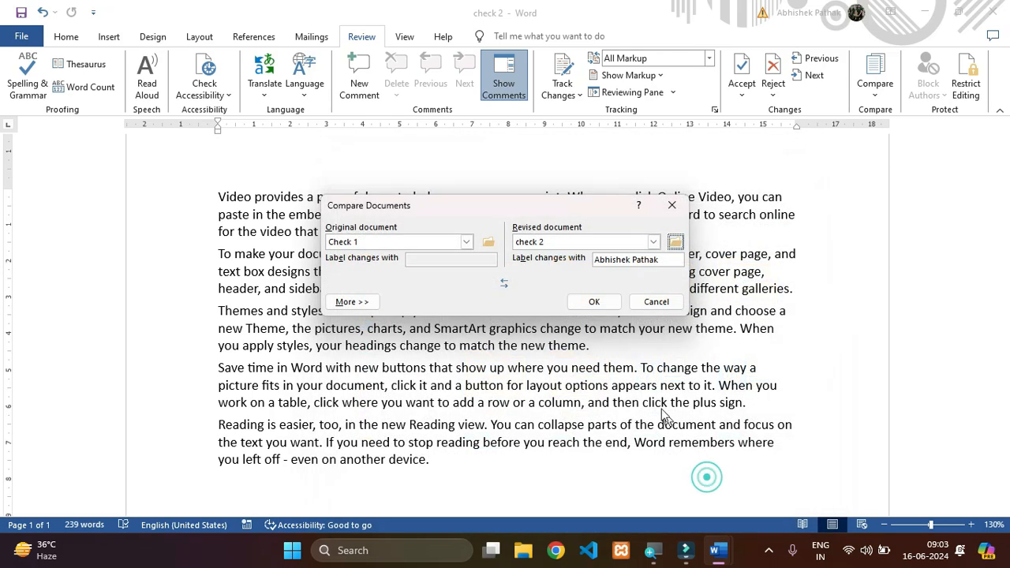
{"action": "left_click", "coordinate": [596, 303]}
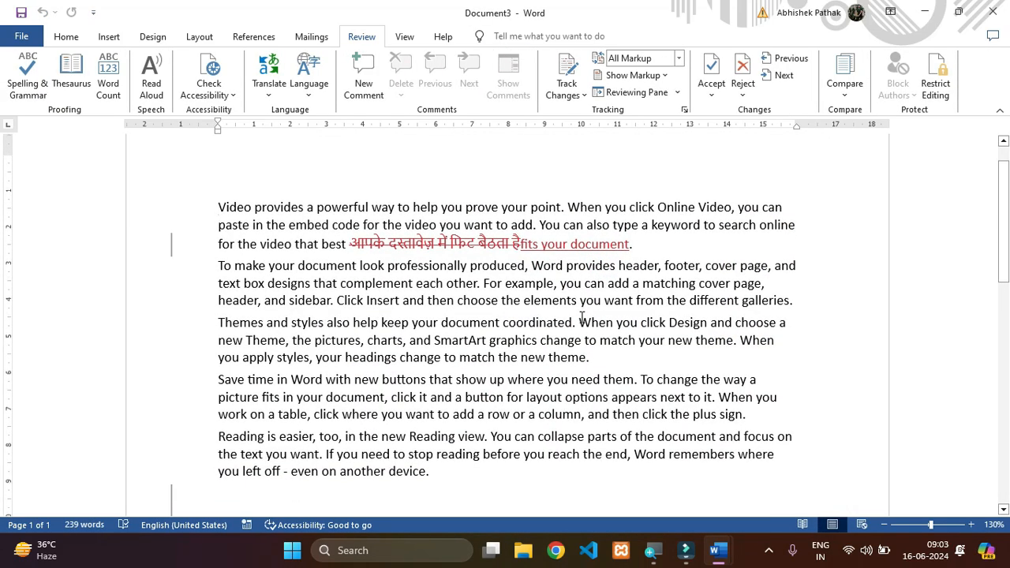
- Examine the tracked differences in the comparison document, including the details of the inserted text in the first paragraph
{"action": "scroll", "coordinate": [584, 317], "scroll_direction": "down", "scroll_amount": 1}
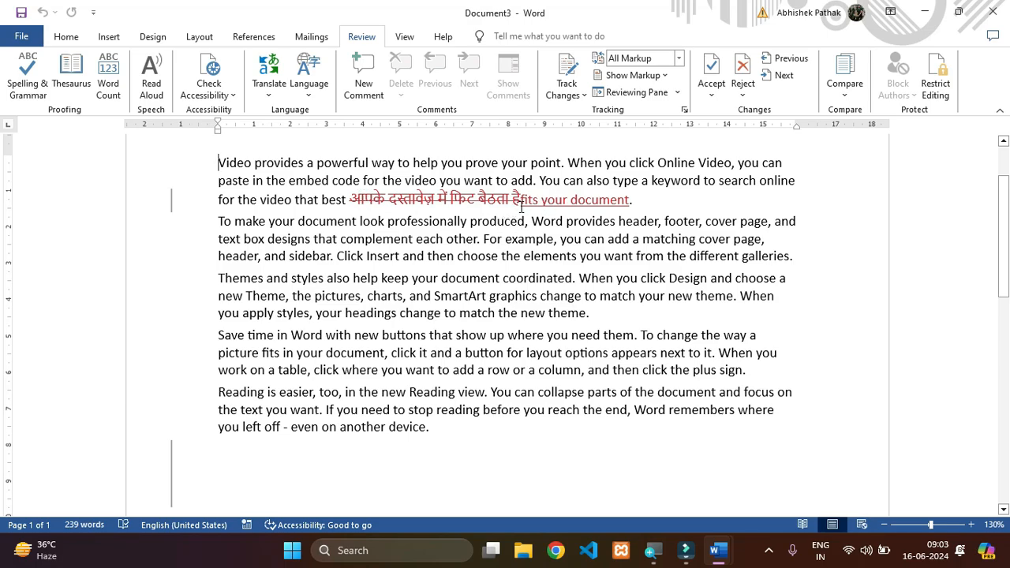
{"action": "mouse_move", "coordinate": [587, 210]}
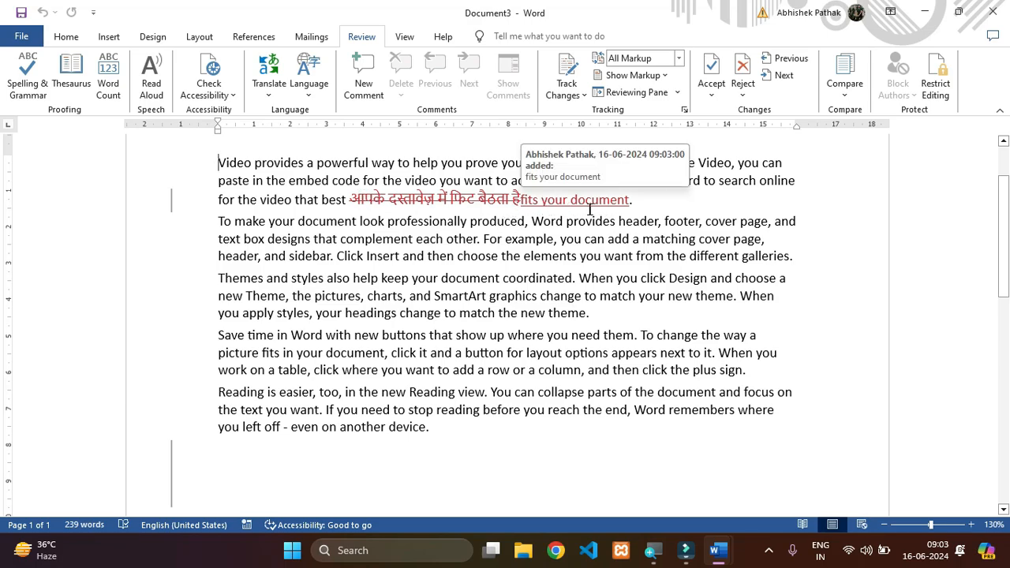
{"action": "scroll", "coordinate": [560, 347], "scroll_direction": "down", "scroll_amount": 3}
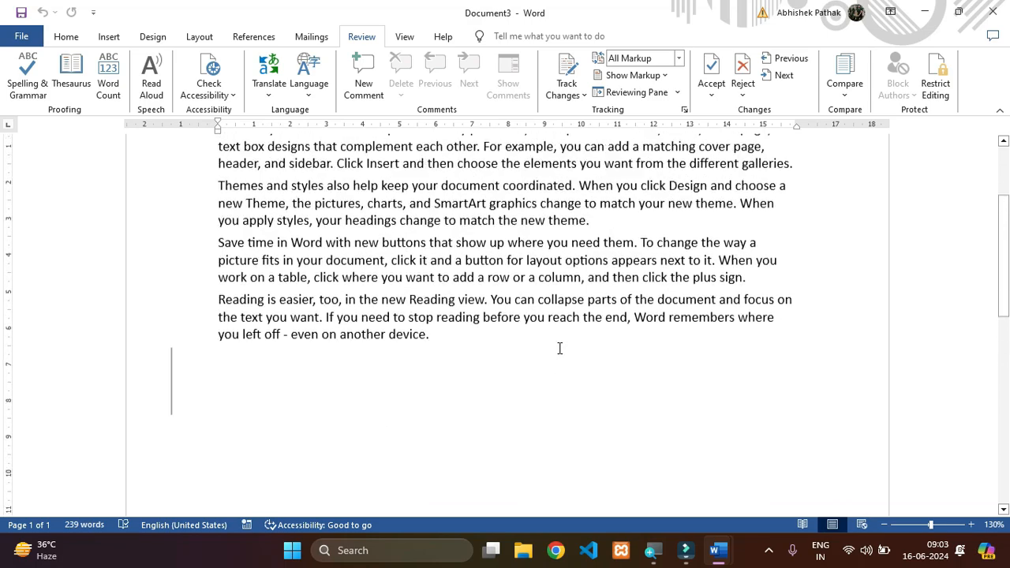
{"action": "scroll", "coordinate": [560, 347], "scroll_direction": "up", "scroll_amount": 5}
{"action": "left_click", "coordinate": [560, 346]}
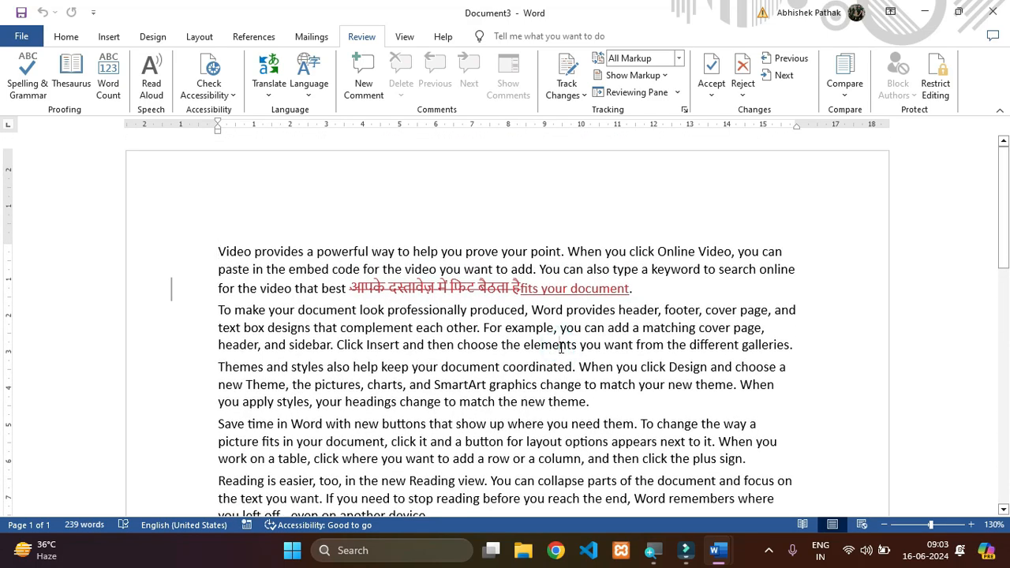
- Return to the check 2 document, restrict editing to No changes (Read only), and enforce protection with a confirmed password
{"action": "key", "text": "alt+Tab"}
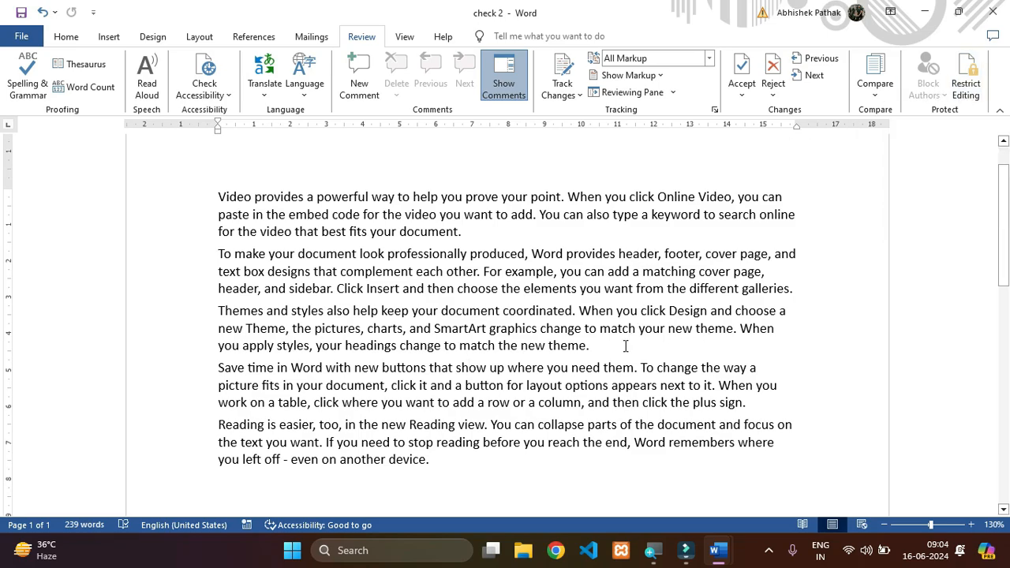
{"action": "left_click", "coordinate": [604, 365]}
{"action": "left_click", "coordinate": [966, 75]}
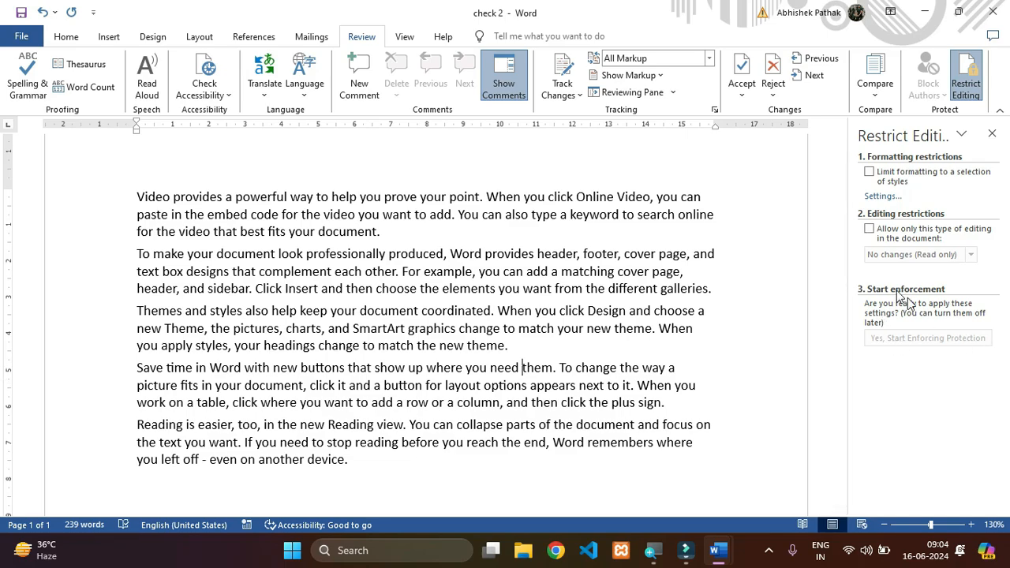
{"action": "left_click", "coordinate": [871, 229]}
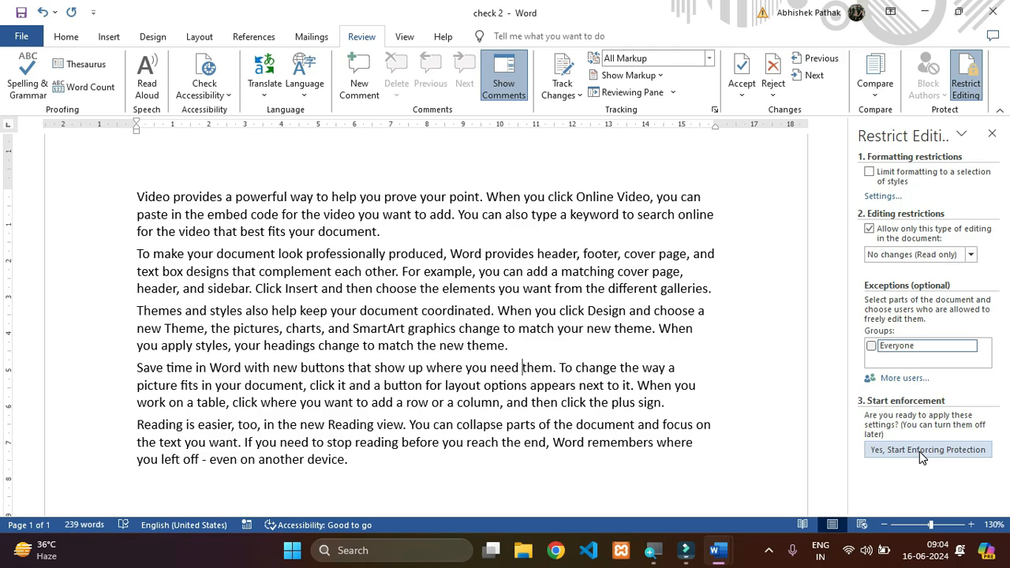
{"action": "left_click", "coordinate": [920, 450]}
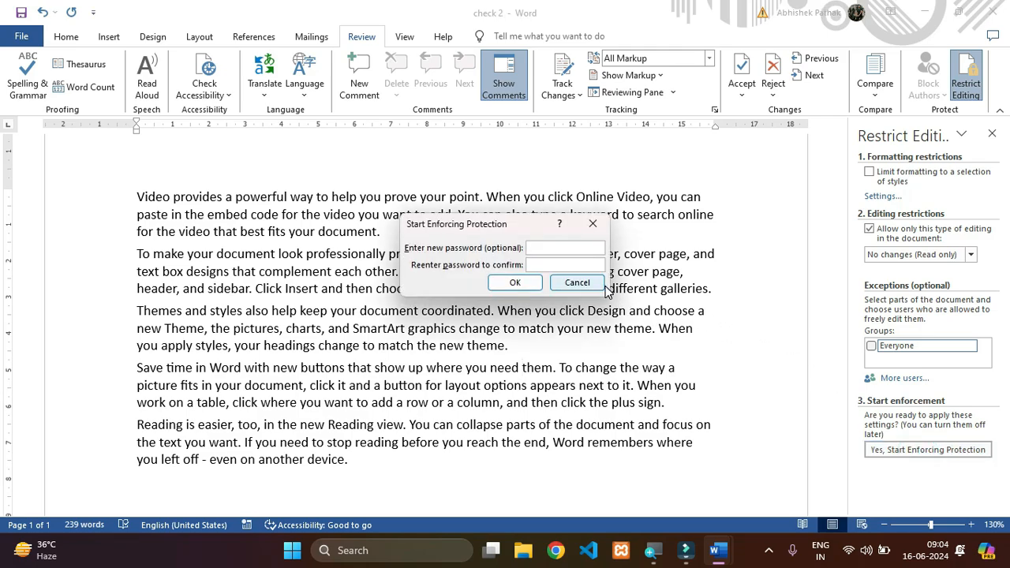
{"action": "type", "text": "12345"}
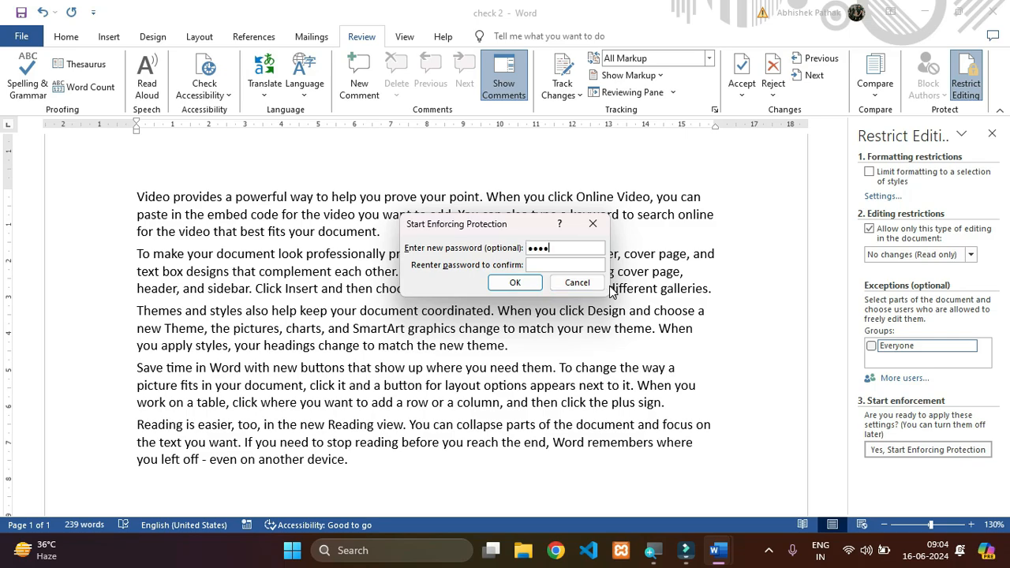
{"action": "left_click", "coordinate": [568, 263]}
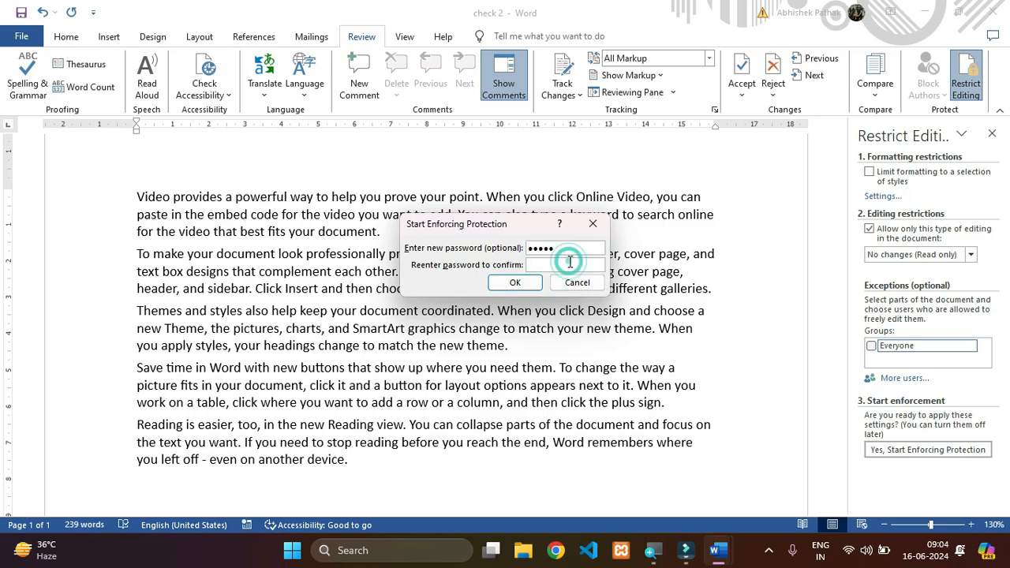
{"action": "type", "text": "12345"}
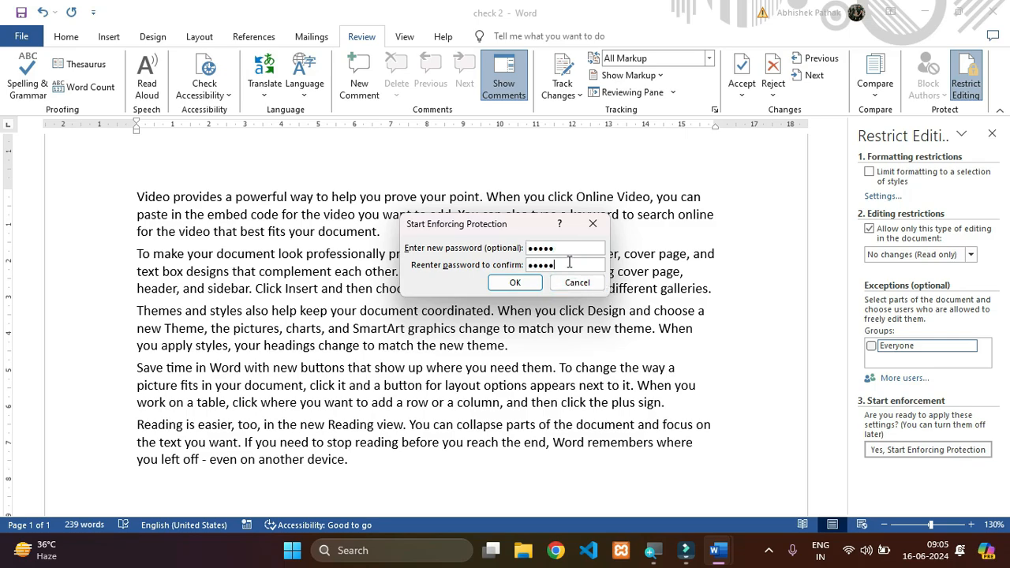
{"action": "left_click", "coordinate": [515, 282]}
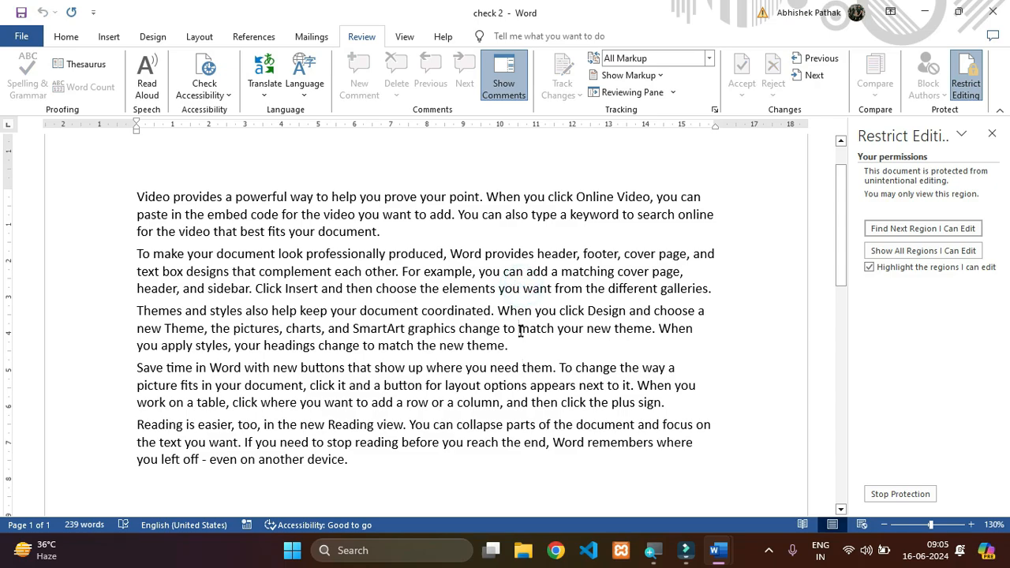
- Try to delete text at the end of the first and last paragraphs of the protected document
{"action": "left_click", "coordinate": [381, 232]}
{"action": "key", "text": "BackSpace"}
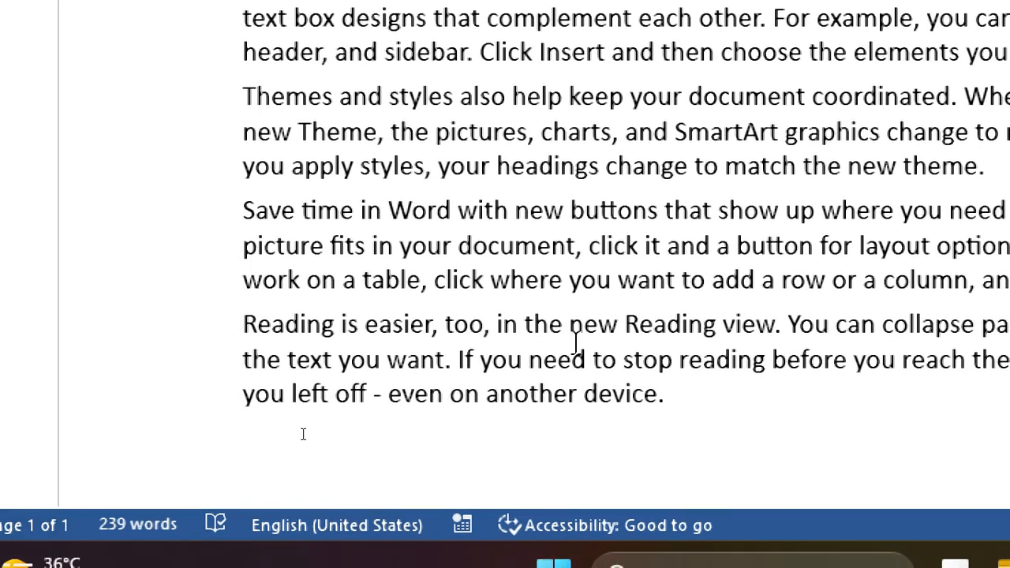
{"action": "left_click", "coordinate": [716, 391]}
{"action": "key", "text": "BackSpace"}
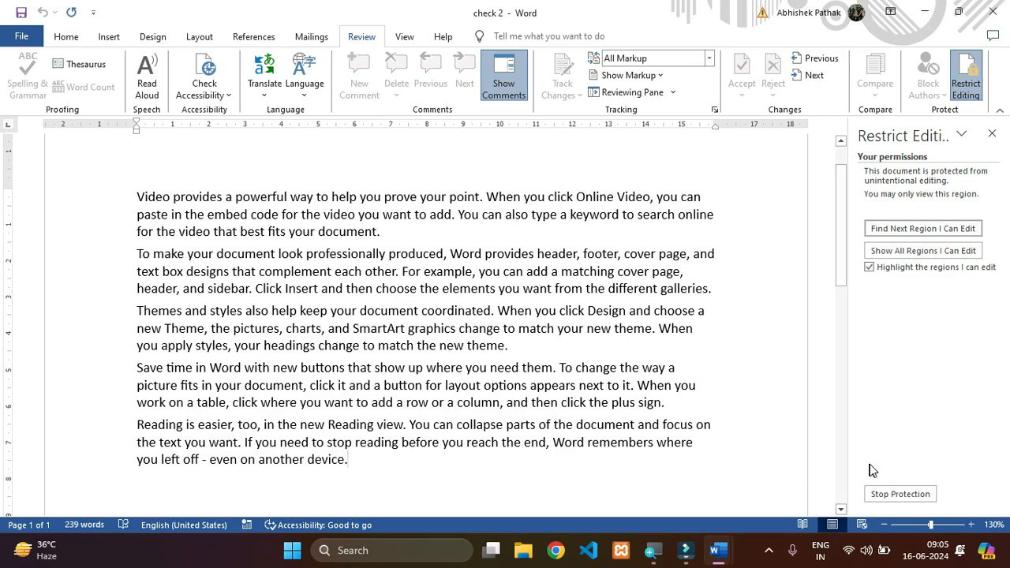
- Stop the document protection by entering the protection password, and close the editing restrictions
{"action": "left_click", "coordinate": [897, 494]}
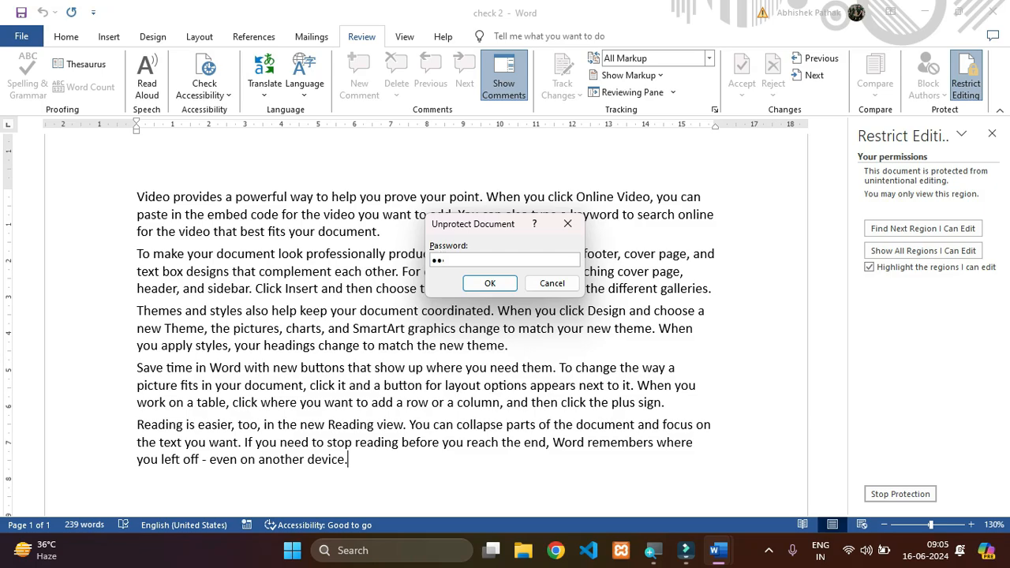
{"action": "left_click", "coordinate": [488, 283]}
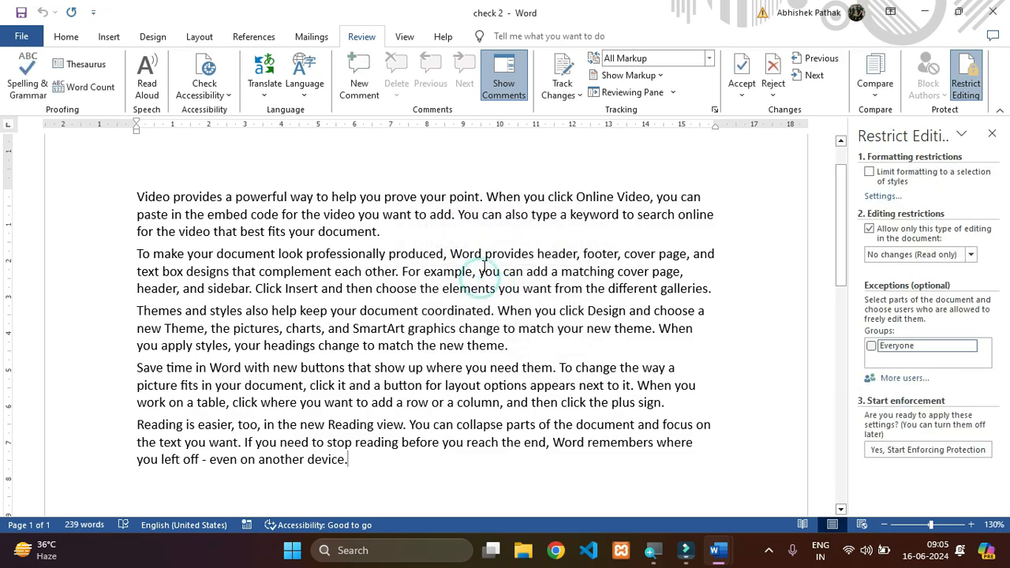
{"action": "left_click", "coordinate": [992, 133]}
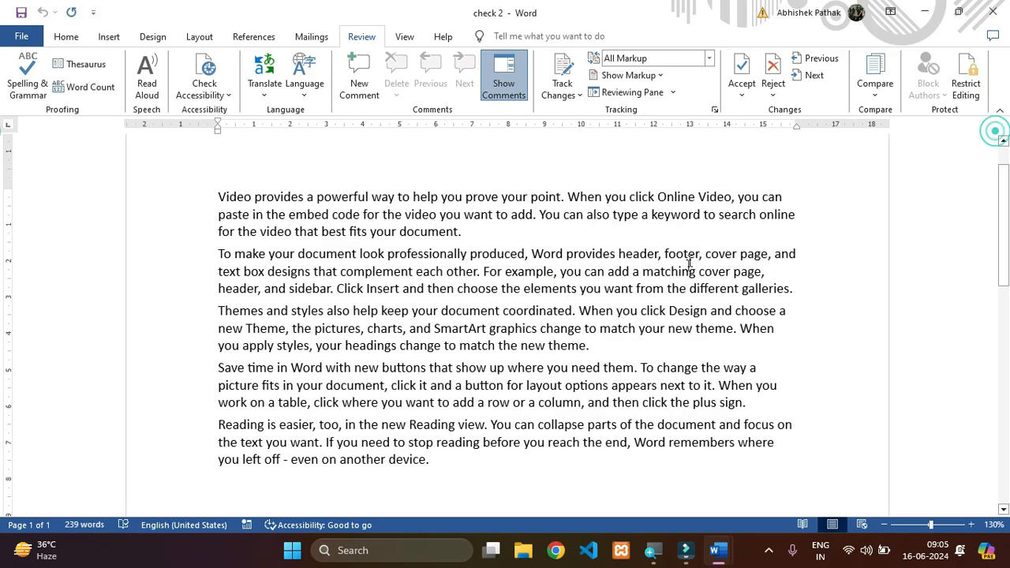
- Look over the document in Print Layout, and display it in Read Mode
{"action": "left_click", "coordinate": [628, 314]}
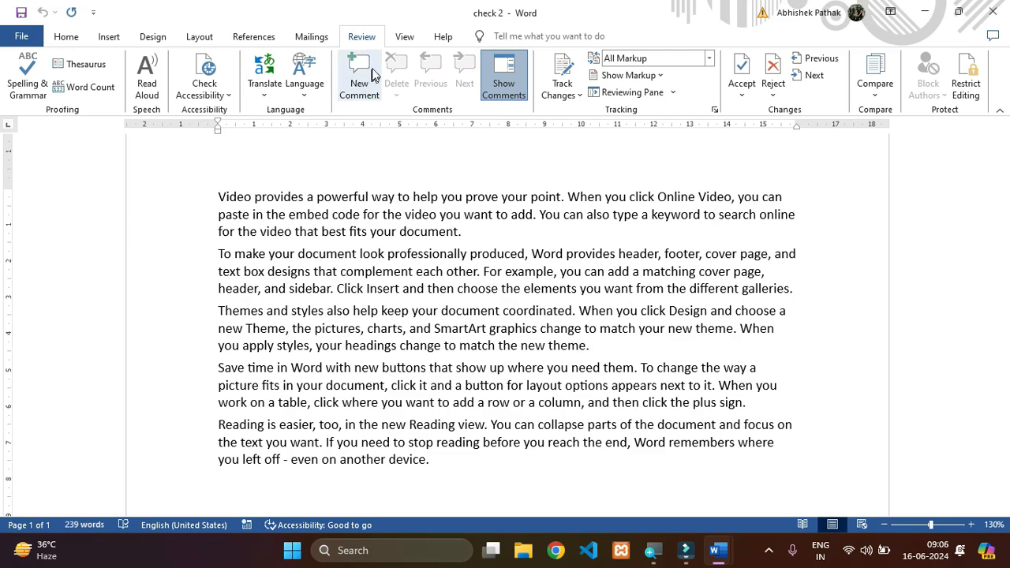
{"action": "left_click", "coordinate": [404, 37]}
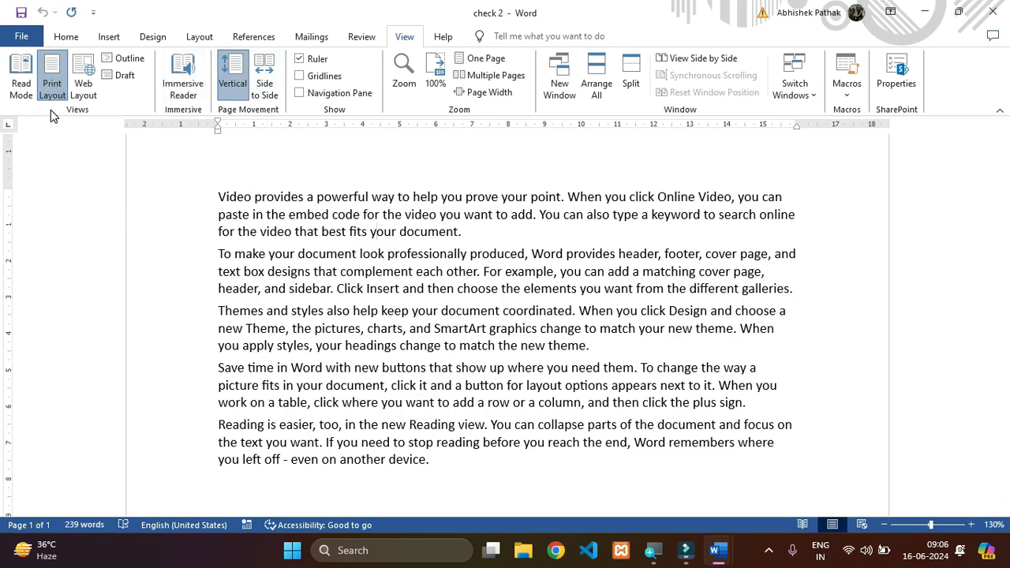
{"action": "scroll", "coordinate": [540, 347], "scroll_direction": "up", "scroll_amount": 1}
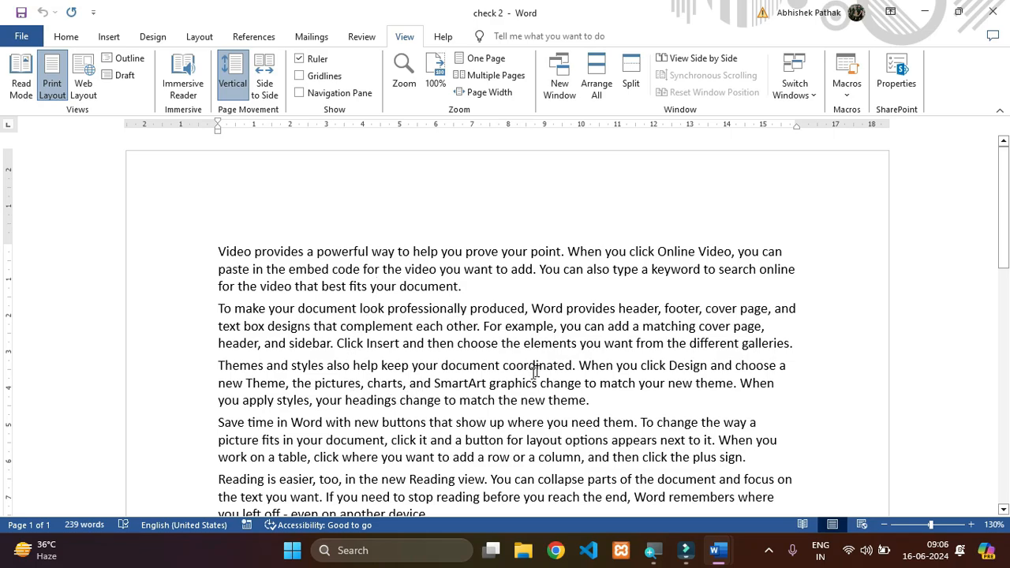
{"action": "left_click", "coordinate": [566, 346]}
{"action": "scroll", "coordinate": [570, 345], "scroll_direction": "down", "scroll_amount": 3}
{"action": "scroll", "coordinate": [573, 344], "scroll_direction": "up", "scroll_amount": 10}
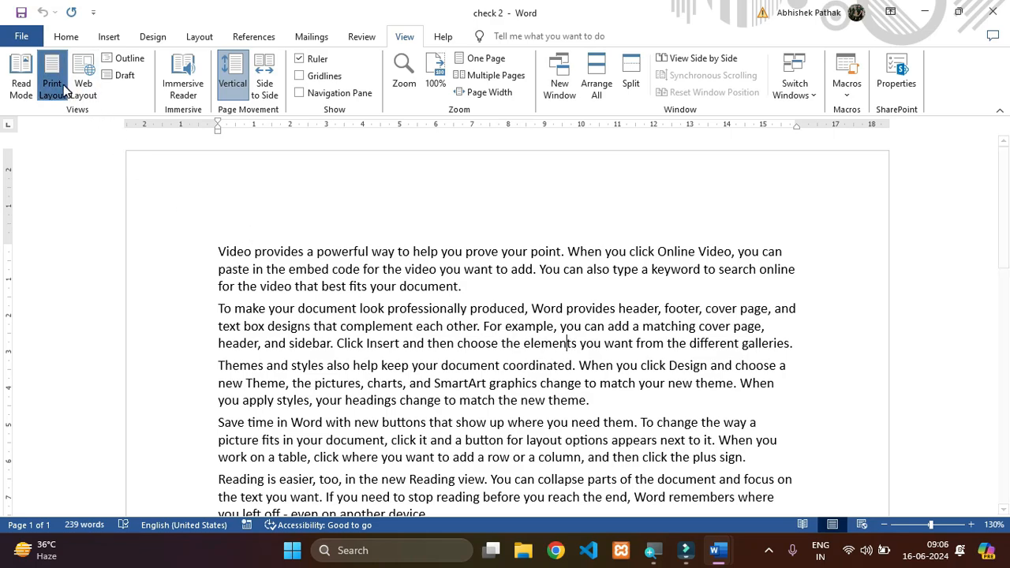
{"action": "left_click", "coordinate": [21, 88]}
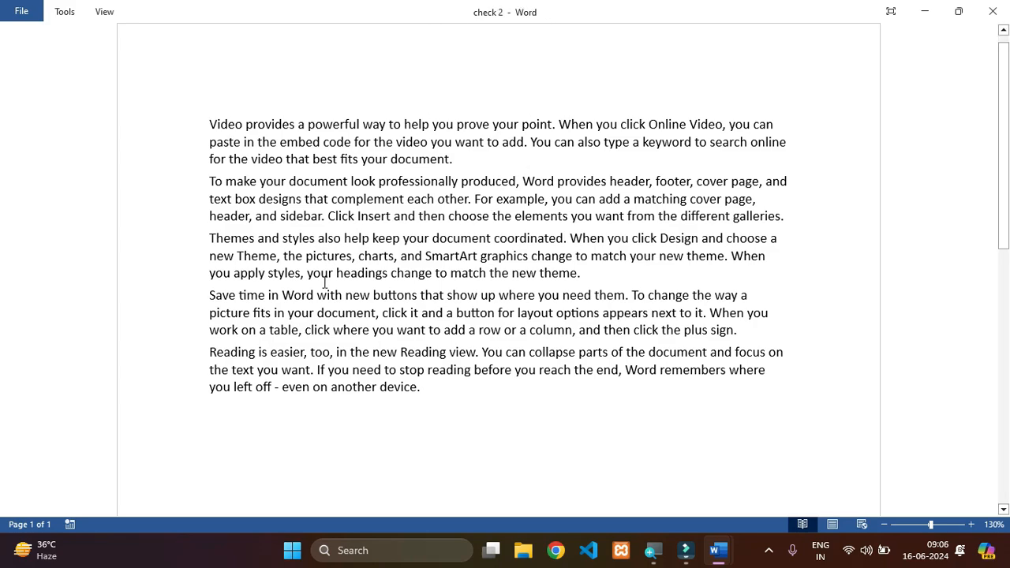
- Try to delete text spanning the third to fifth paragraphs in Read Mode, and return to Print Layout
{"action": "left_click_drag", "start_coordinate": [342, 254], "coordinate": [430, 370]}
{"action": "key", "text": "Delete"}
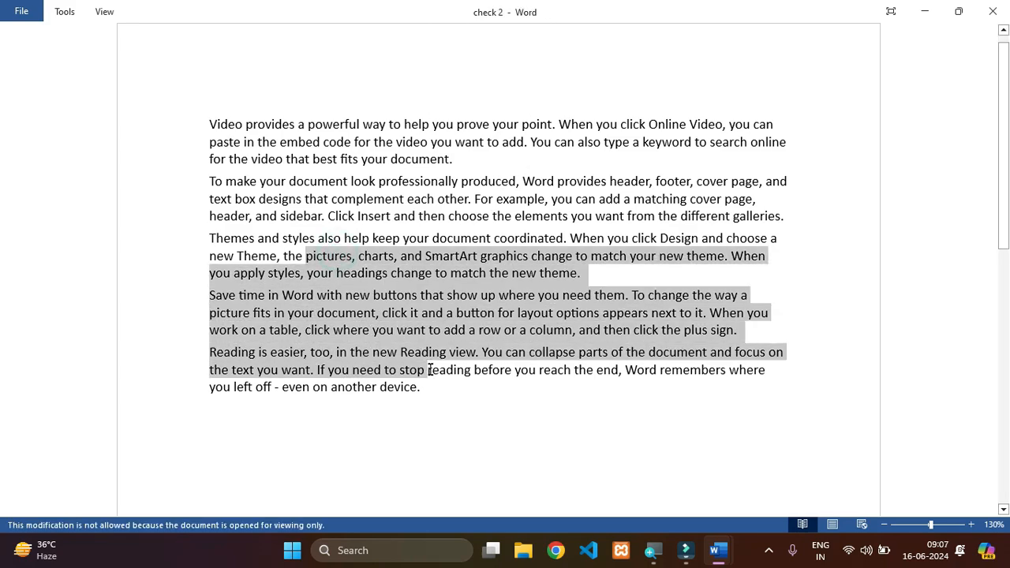
{"action": "left_click", "coordinate": [452, 403]}
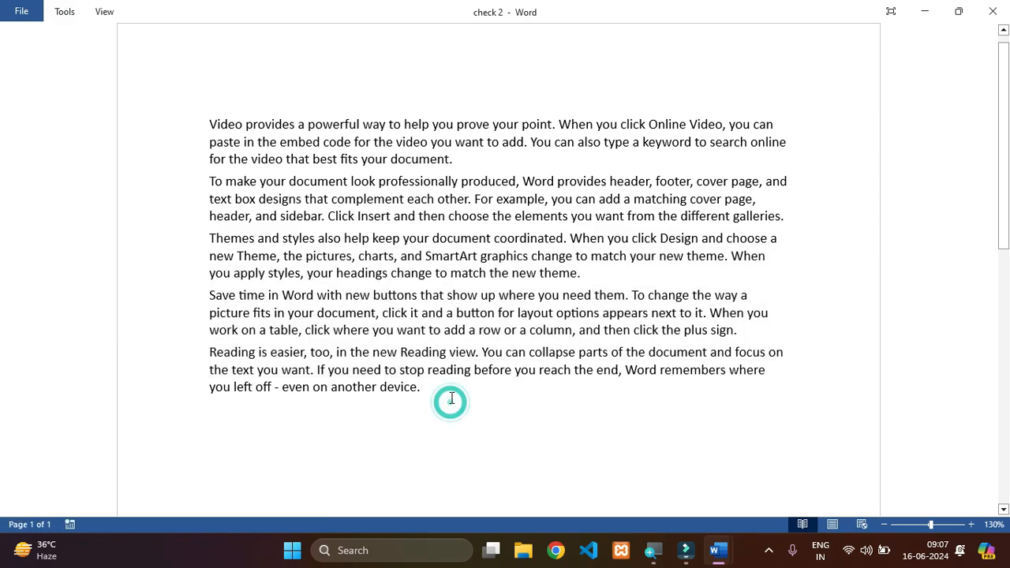
{"action": "key", "text": "Escape"}
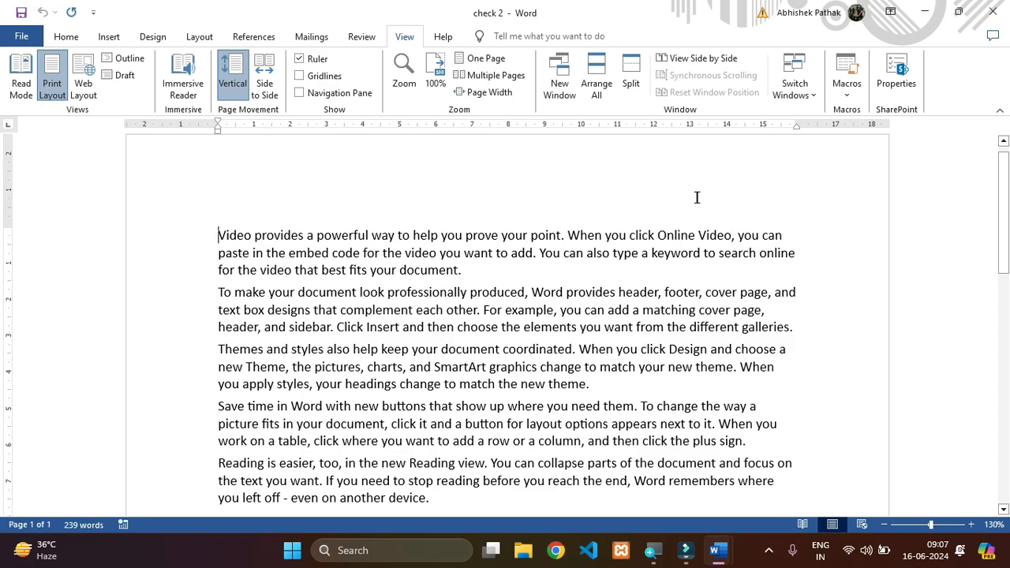
- View the document in Web Layout, place the cursor on the empty line below the text, and return to Print Layout
{"action": "left_click", "coordinate": [83, 79]}
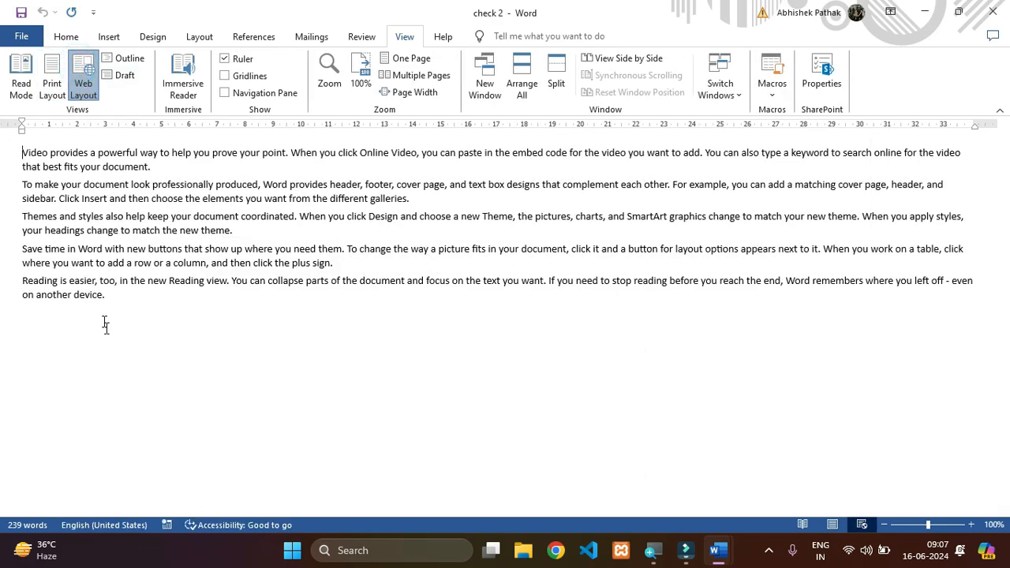
{"action": "mouse_move", "coordinate": [98, 296]}
{"action": "left_mouse_down"}
{"action": "mouse_move", "coordinate": [57, 156]}
{"action": "mouse_move", "coordinate": [36, 177]}
{"action": "mouse_move", "coordinate": [92, 311]}
{"action": "left_mouse_up"}
{"action": "left_click", "coordinate": [54, 154]}
{"action": "left_click", "coordinate": [91, 312]}
{"action": "left_click", "coordinate": [157, 336]}
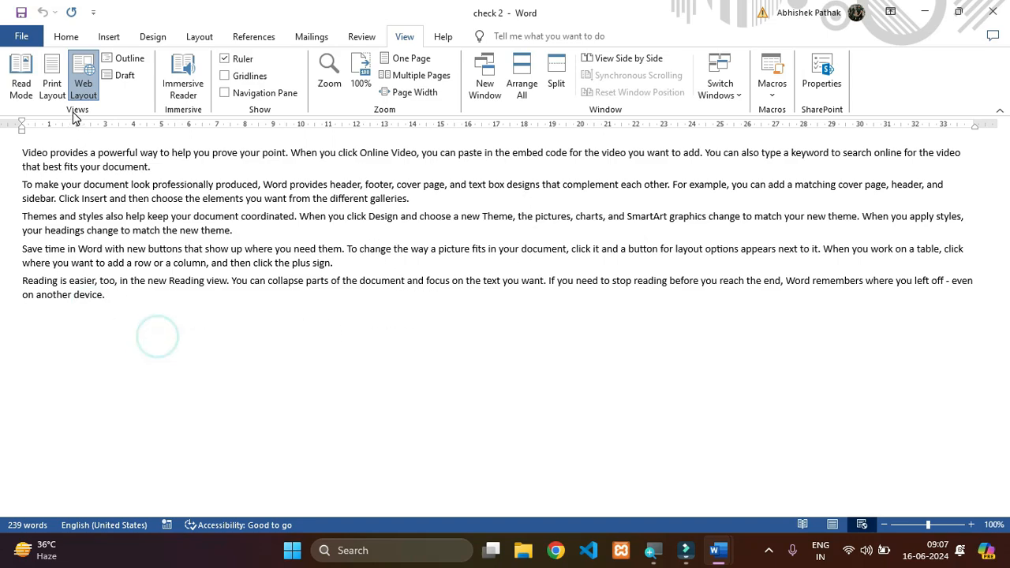
{"action": "left_click", "coordinate": [51, 79]}
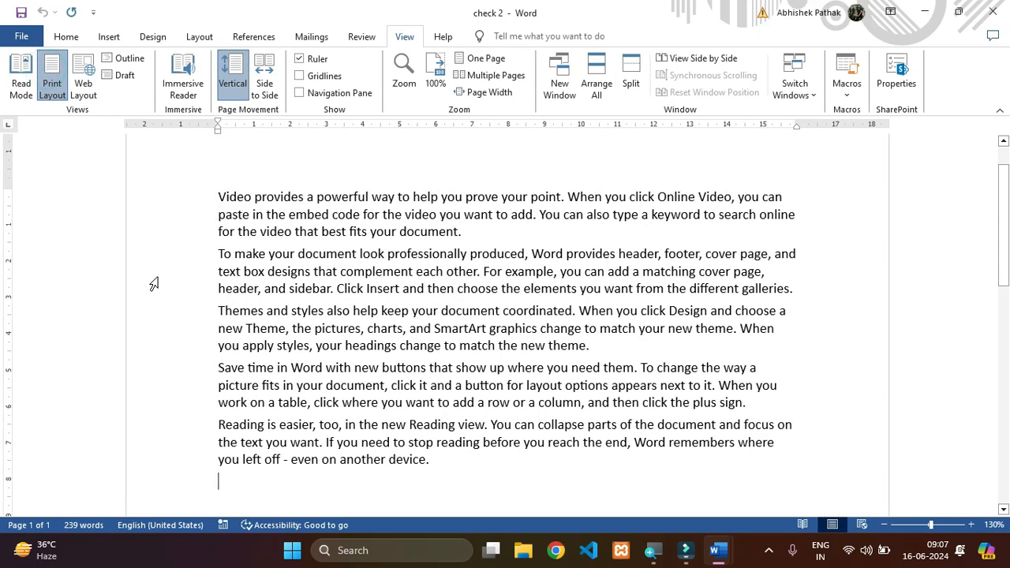
- View the document in Outline view and close it, and show it in Draft view before returning to Print Layout
{"action": "left_click", "coordinate": [126, 58]}
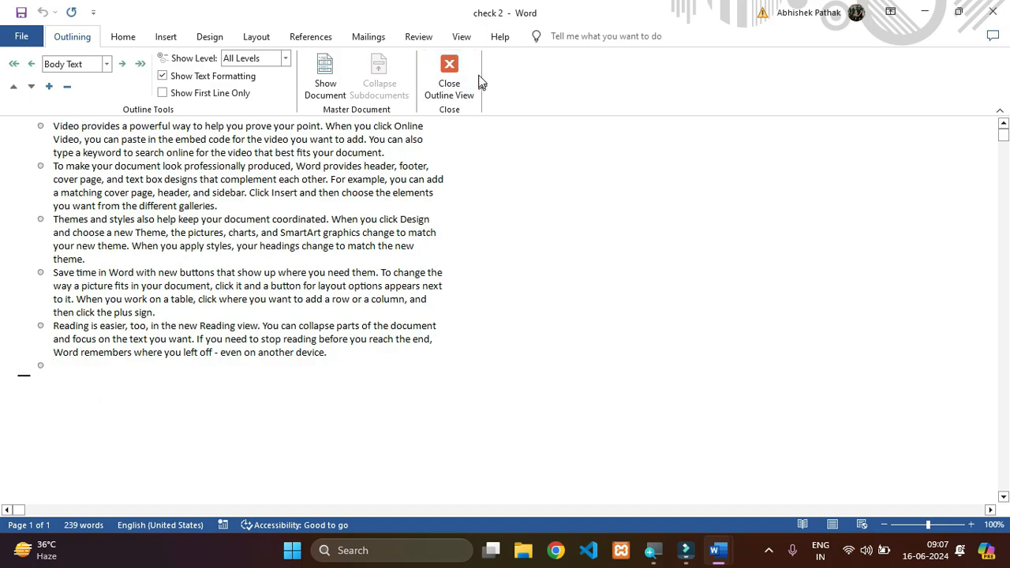
{"action": "left_click", "coordinate": [446, 75]}
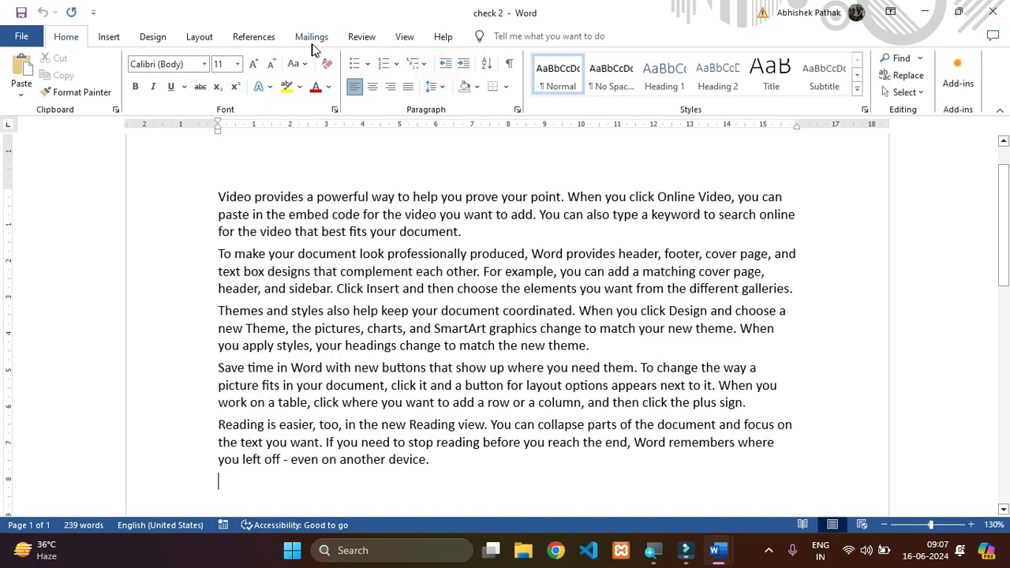
{"action": "left_click", "coordinate": [363, 37]}
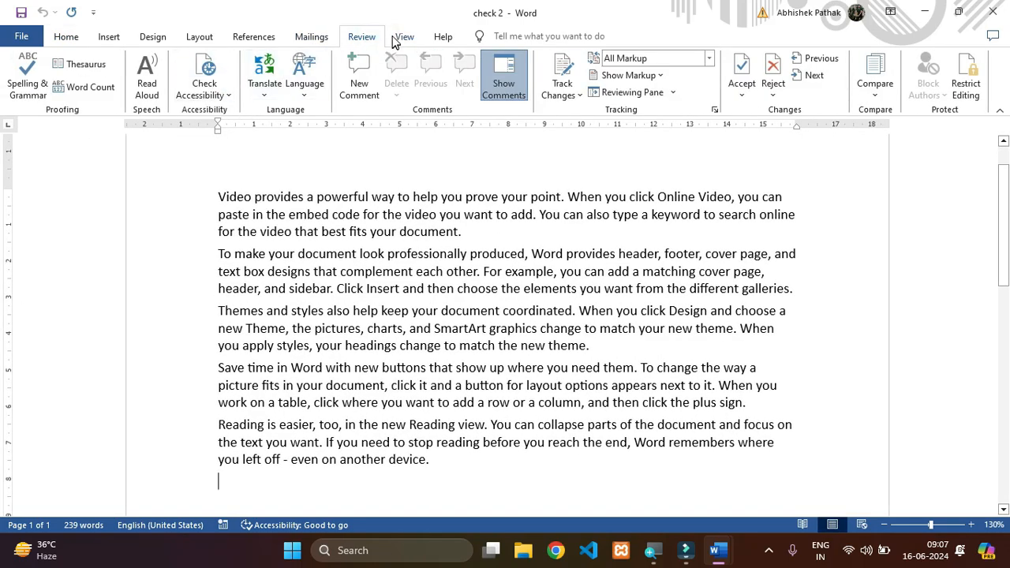
{"action": "left_click", "coordinate": [394, 42]}
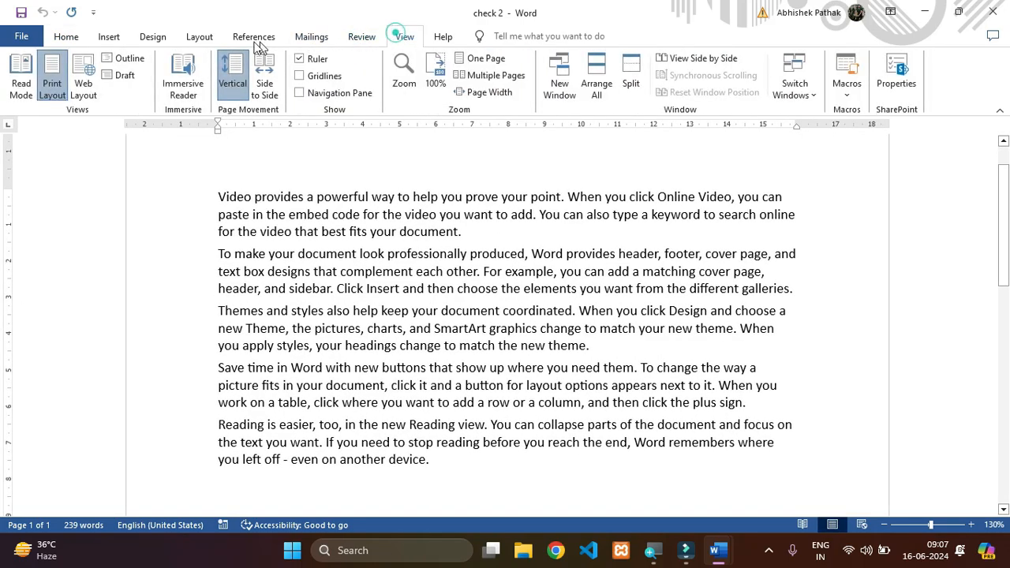
{"action": "left_click", "coordinate": [126, 79]}
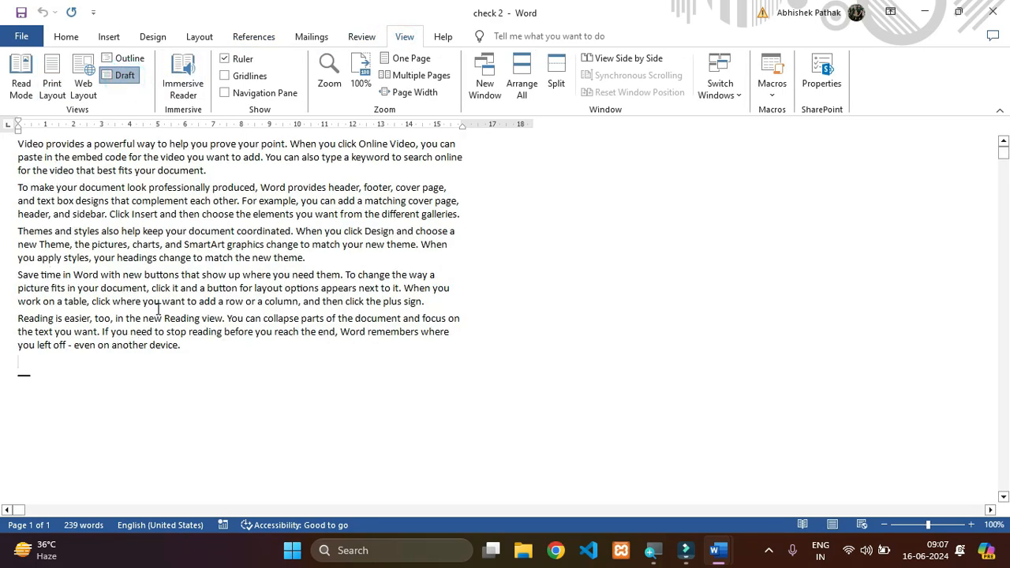
{"action": "left_click", "coordinate": [52, 79]}
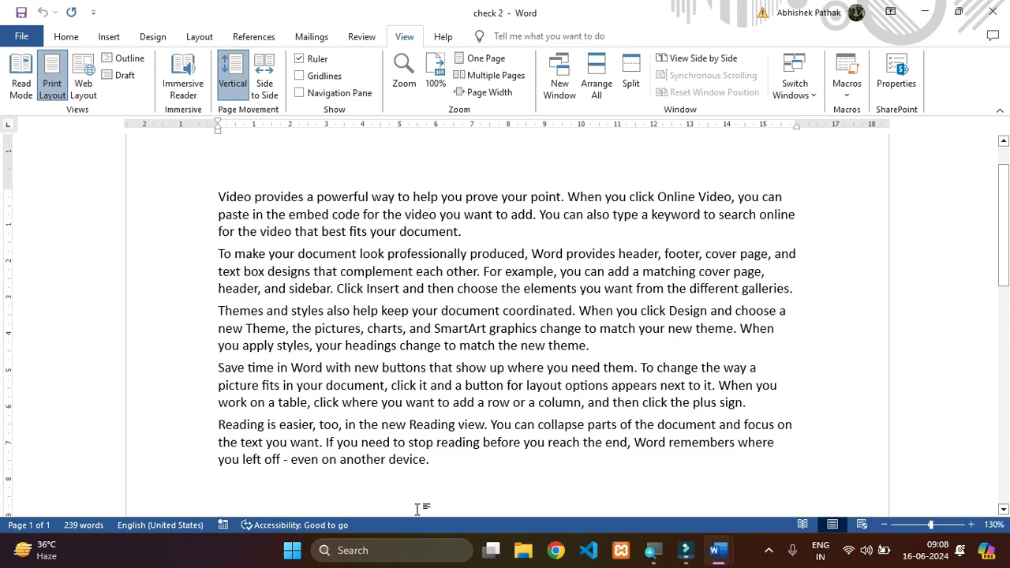
- Generate more sample text below the existing paragraphs with the formulas =rand() and =rand(1,100)
{"action": "type", "text": "=rand()"}
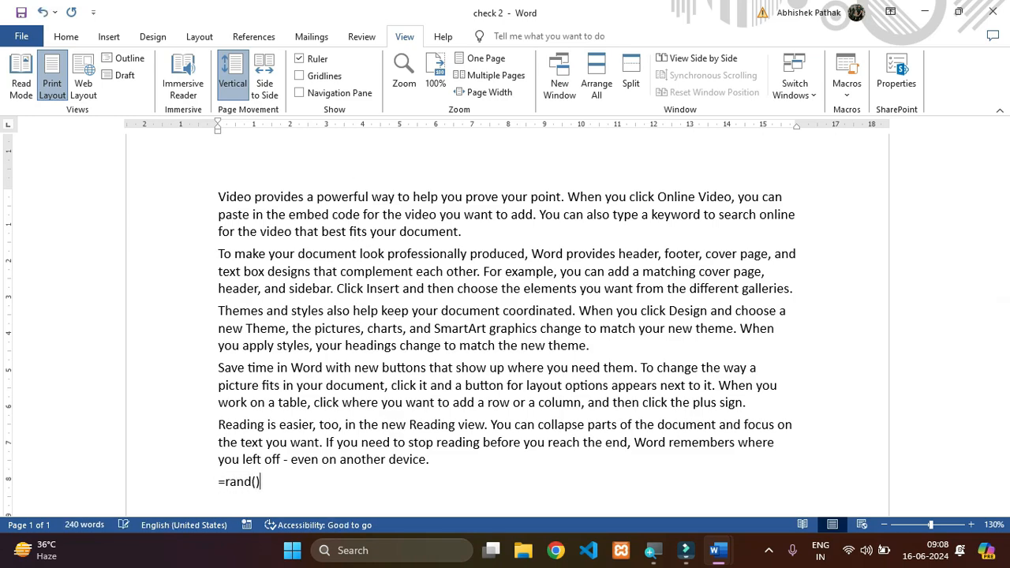
{"action": "key", "text": "Return"}
{"action": "type", "text": "=rand(1,1"}
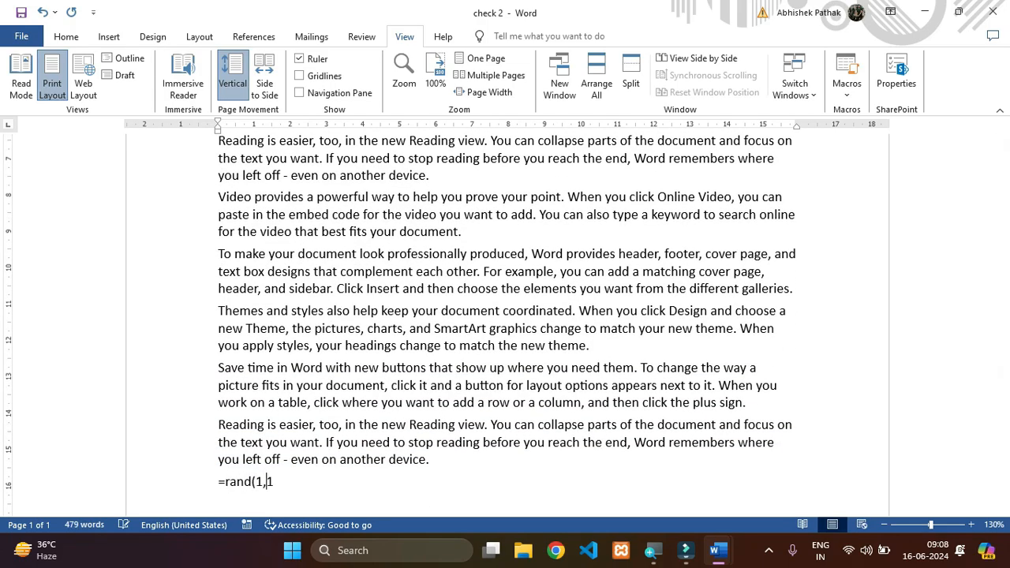
{"action": "type", "text": "00)"}
{"action": "key", "text": "Return"}
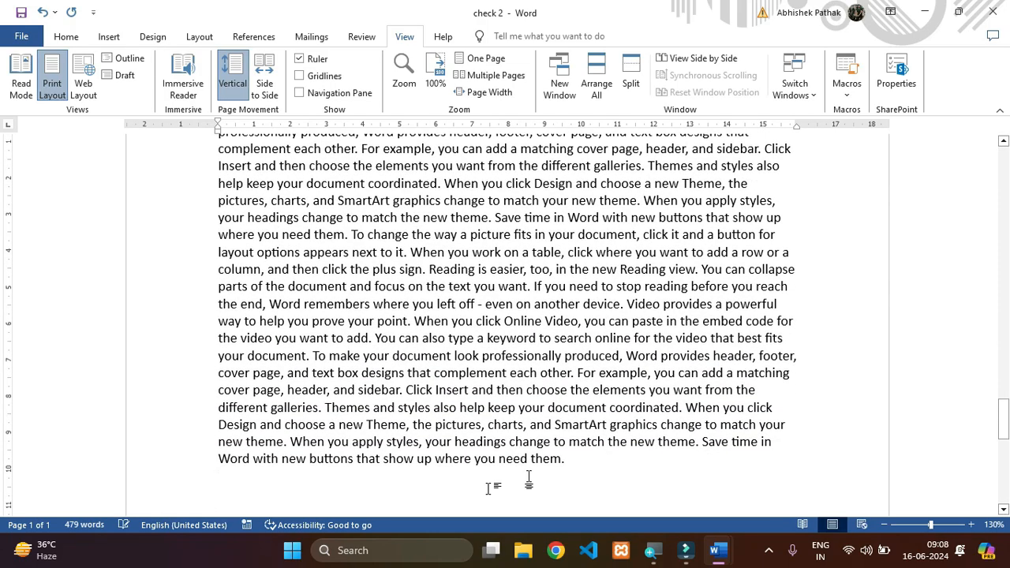
- Display the pages with Side to Side movement, leaf through them from the beginning, and return to Vertical movement
{"action": "left_click_drag", "start_coordinate": [1003, 365], "coordinate": [978, 156]}
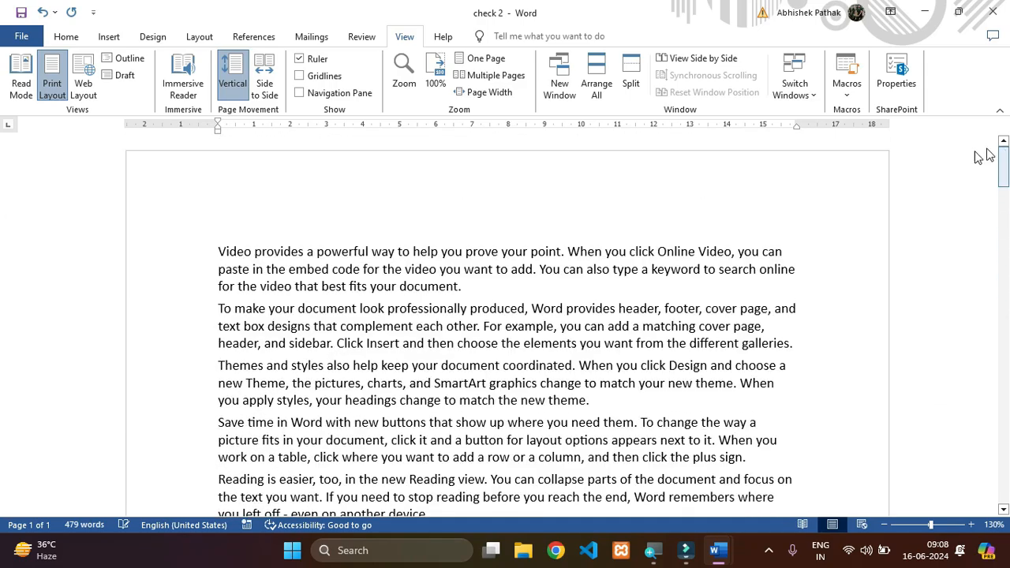
{"action": "left_click", "coordinate": [264, 83]}
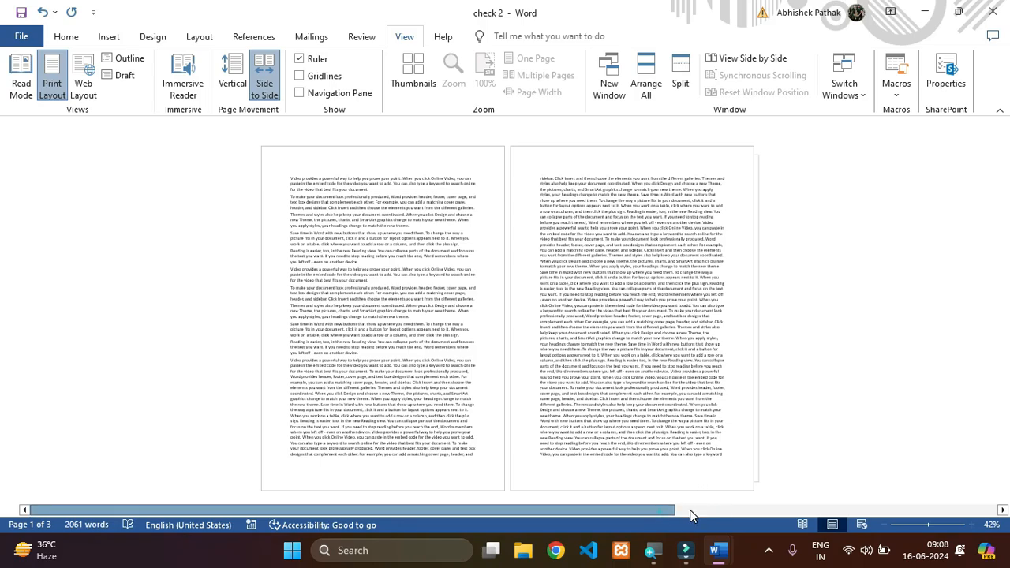
{"action": "left_click", "coordinate": [659, 511]}
{"action": "left_click", "coordinate": [576, 508]}
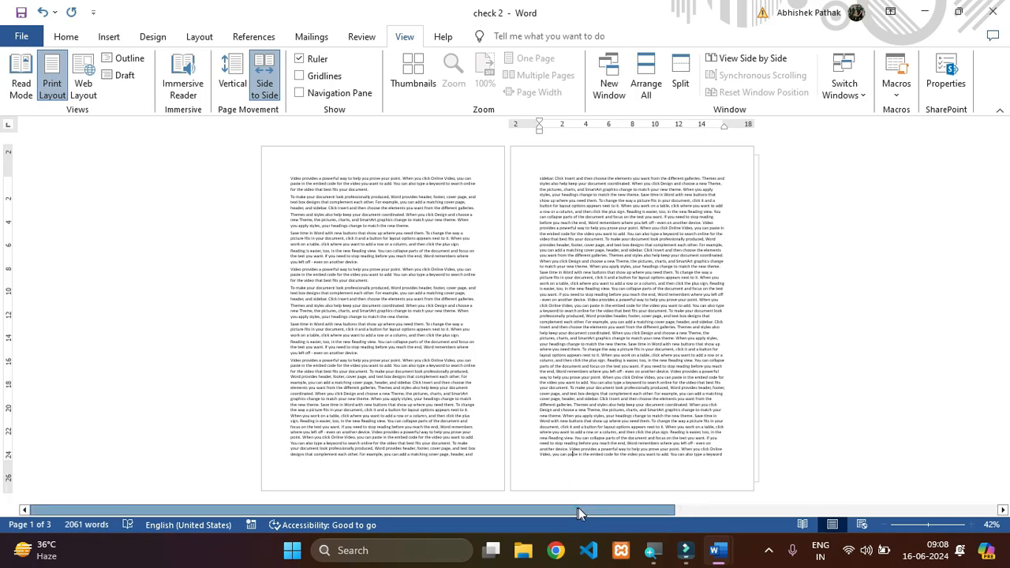
{"action": "left_click", "coordinate": [761, 510]}
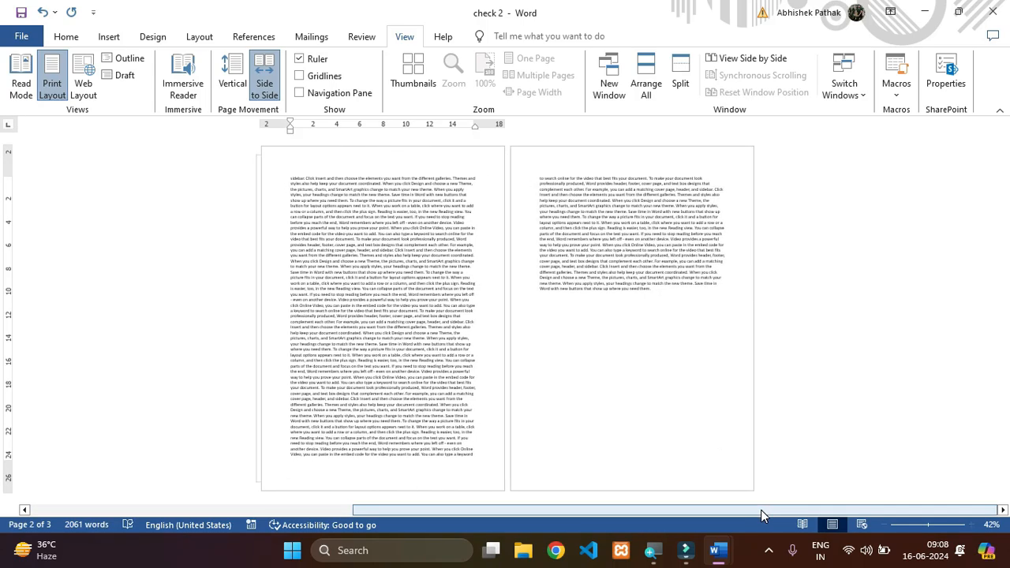
{"action": "left_click", "coordinate": [307, 512]}
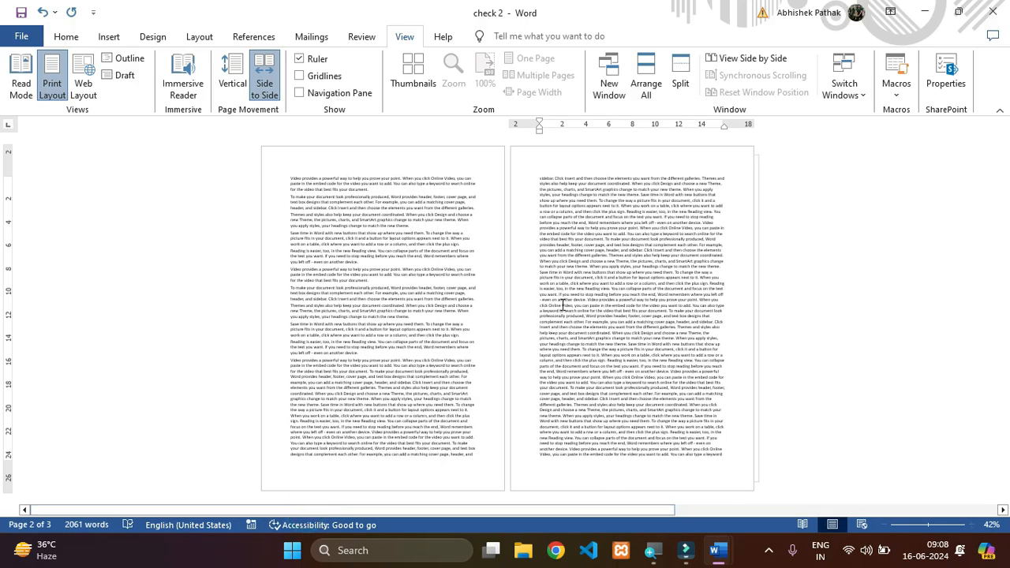
{"action": "left_click", "coordinate": [232, 79]}
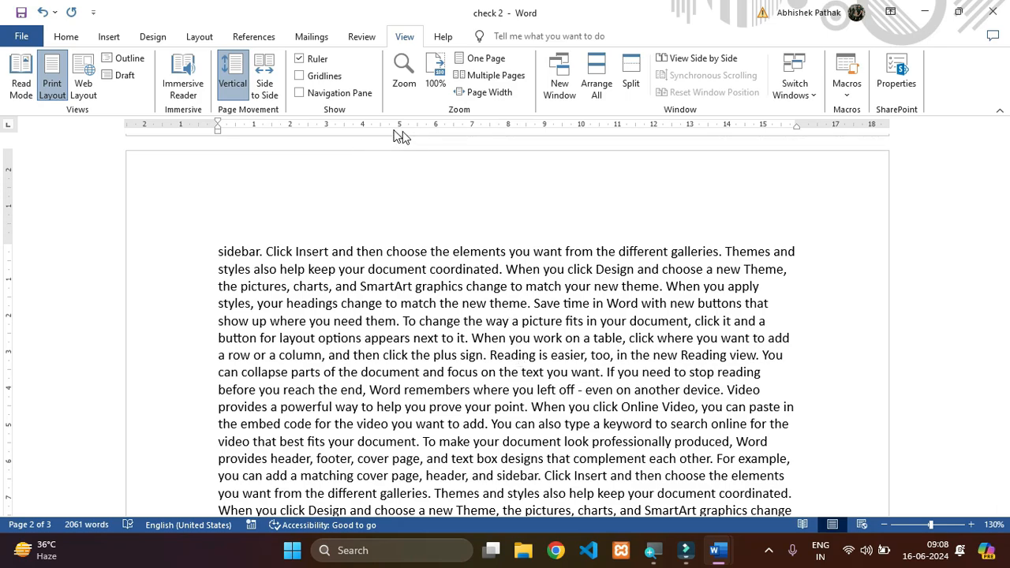
- Hide the ruler and show it again, and examine the pages with gridlines displayed before turning the gridlines off
{"action": "left_click", "coordinate": [300, 59]}
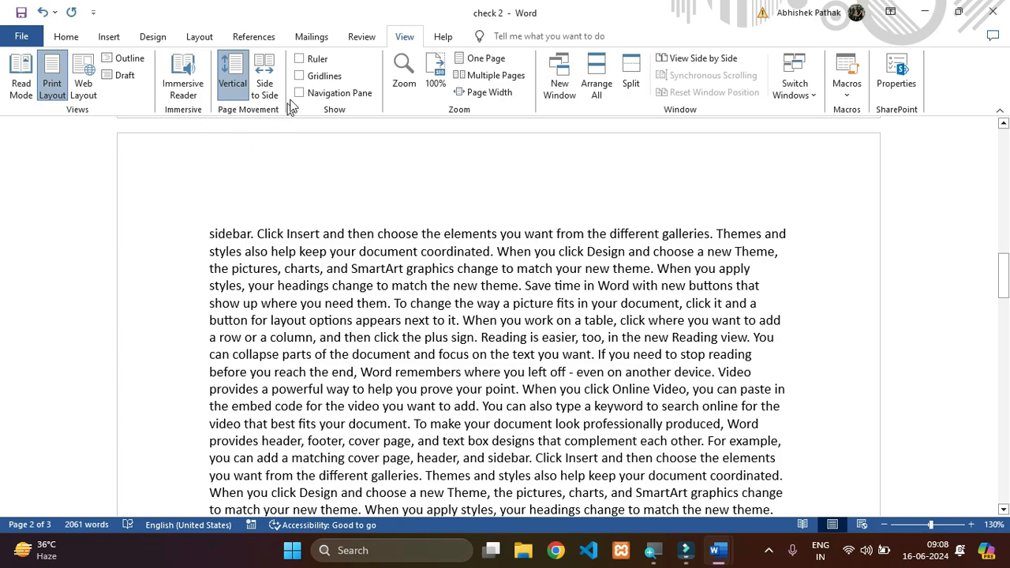
{"action": "left_click", "coordinate": [300, 58]}
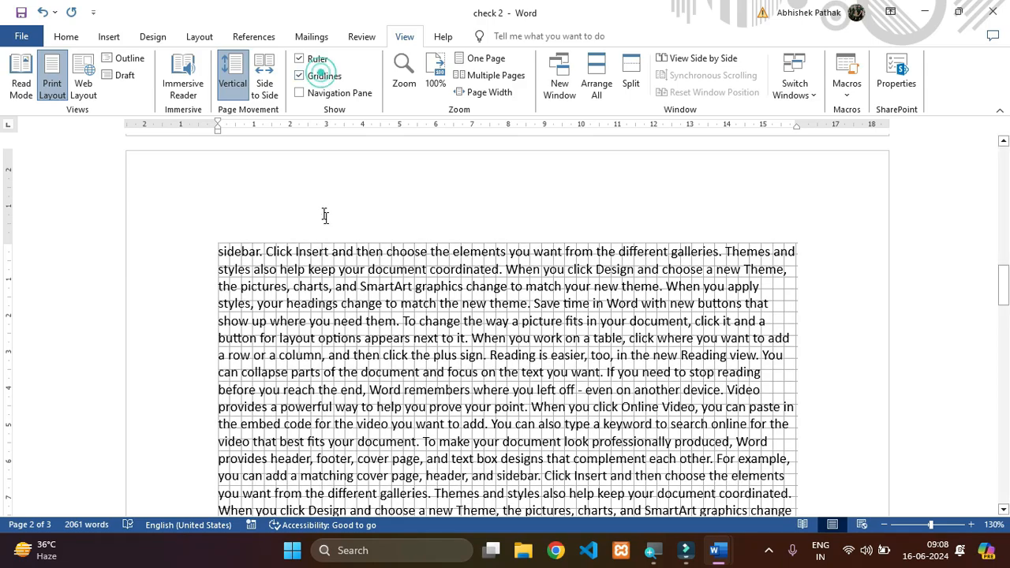
{"action": "left_click", "coordinate": [299, 76]}
{"action": "scroll", "coordinate": [446, 314], "scroll_direction": "down", "scroll_amount": 10}
{"action": "scroll", "coordinate": [446, 314], "scroll_direction": "down", "scroll_amount": 10}
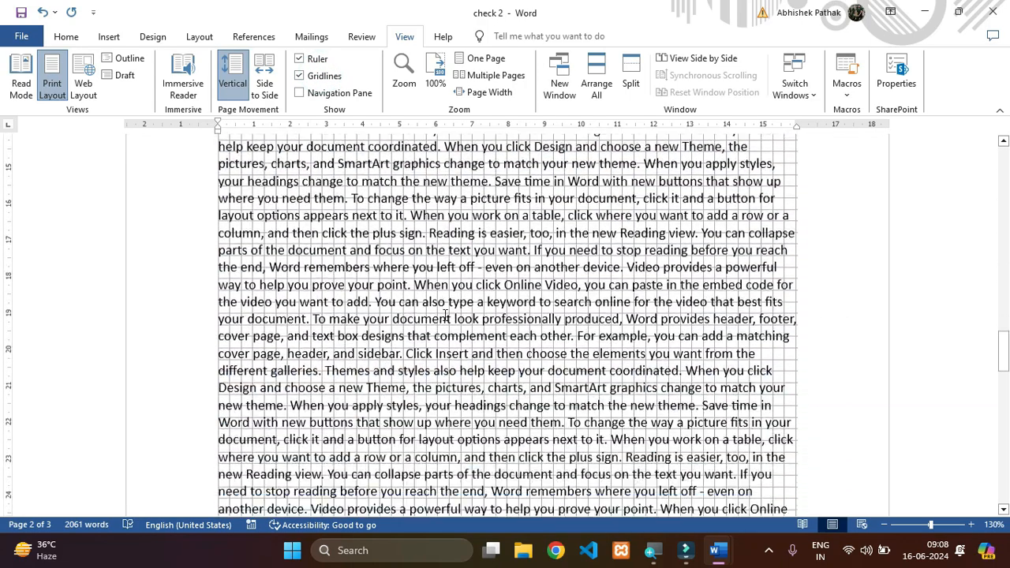
{"action": "scroll", "coordinate": [443, 322], "scroll_direction": "up", "scroll_amount": 4}
{"action": "scroll", "coordinate": [443, 321], "scroll_direction": "up", "scroll_amount": 20}
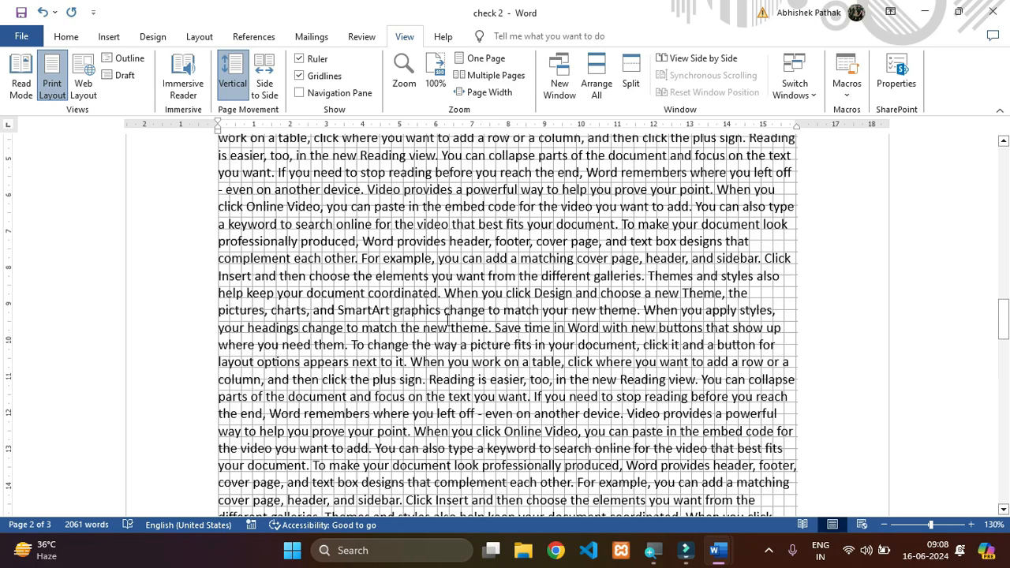
{"action": "scroll", "coordinate": [432, 316], "scroll_direction": "up", "scroll_amount": 10}
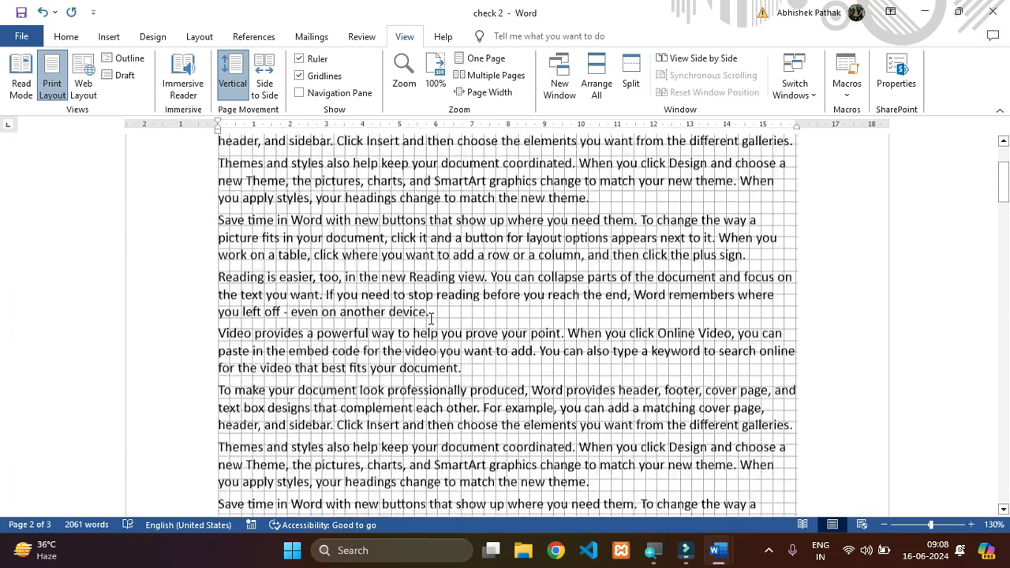
{"action": "left_click", "coordinate": [318, 82]}
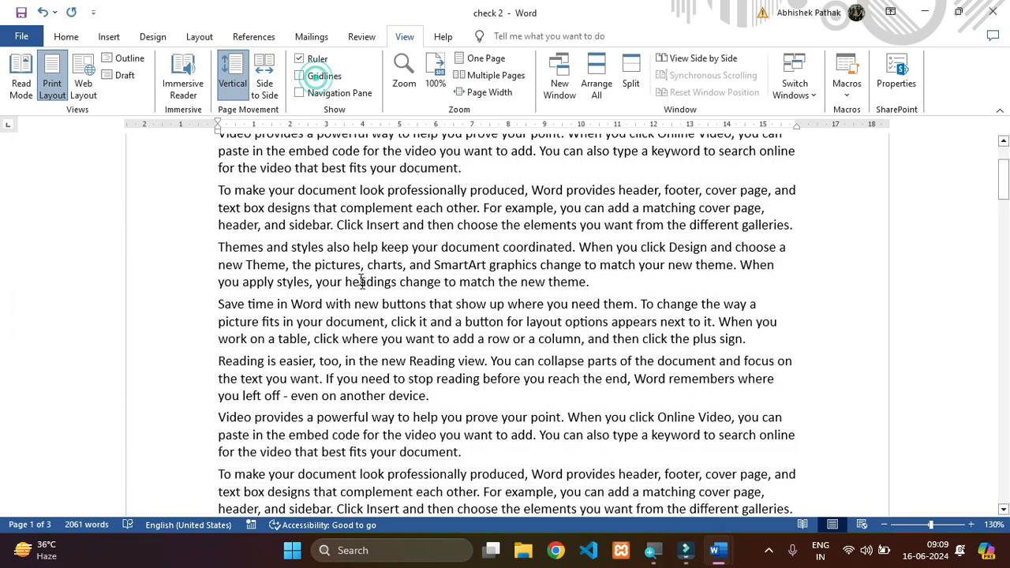
{"action": "scroll", "coordinate": [403, 313], "scroll_direction": "up", "scroll_amount": 4}
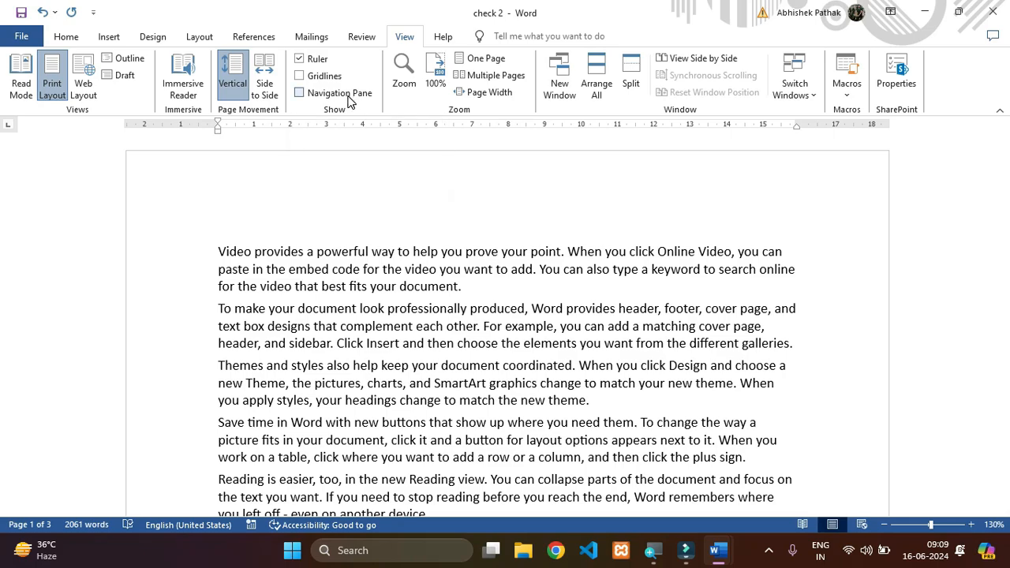
- Search the document for "video" in the Navigation Pane, look over the highlighted matches, and close the pane
{"action": "left_click", "coordinate": [350, 101]}
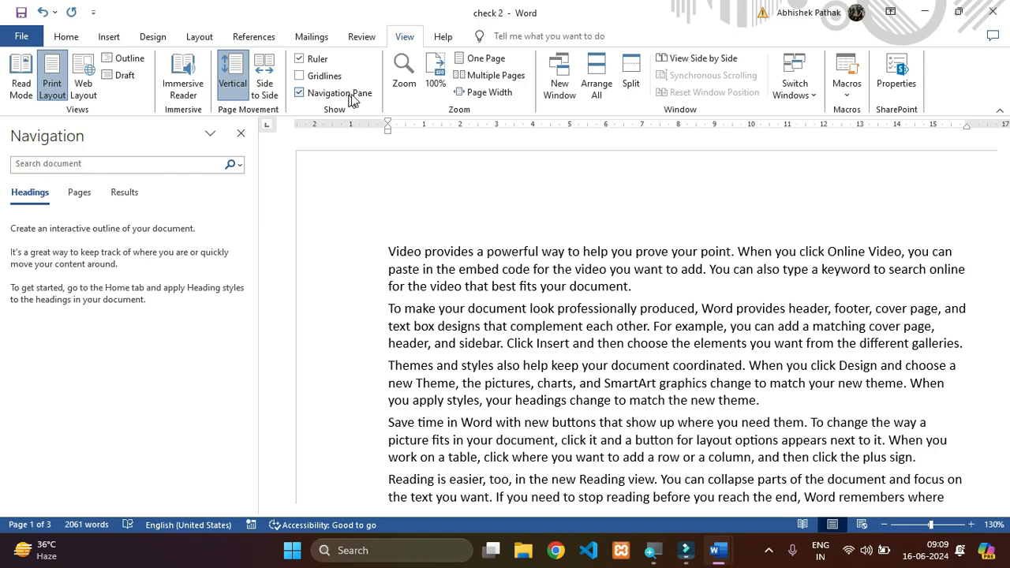
{"action": "left_click", "coordinate": [178, 164]}
{"action": "type", "text": "video"}
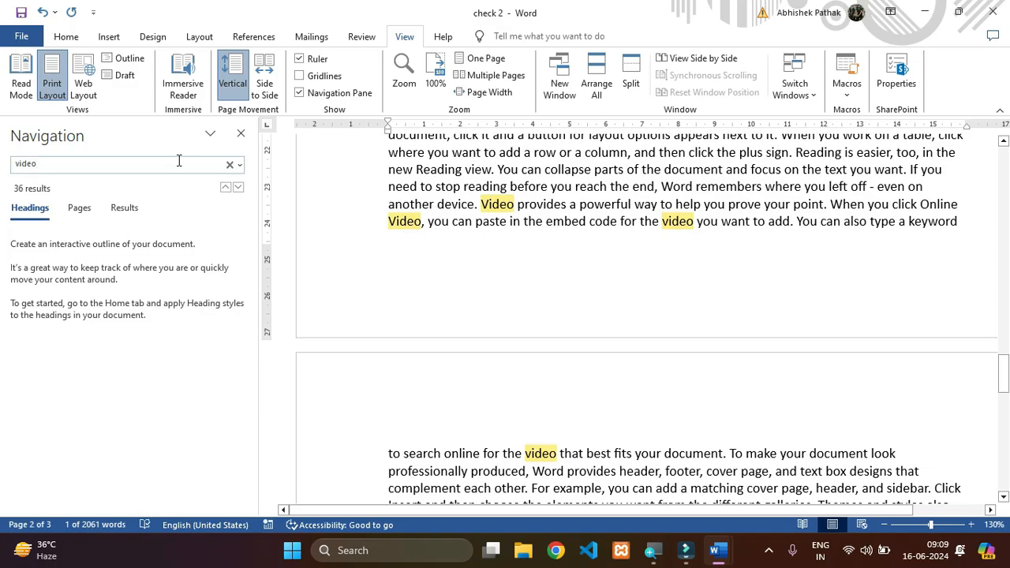
{"action": "scroll", "coordinate": [607, 357], "scroll_direction": "down", "scroll_amount": 8}
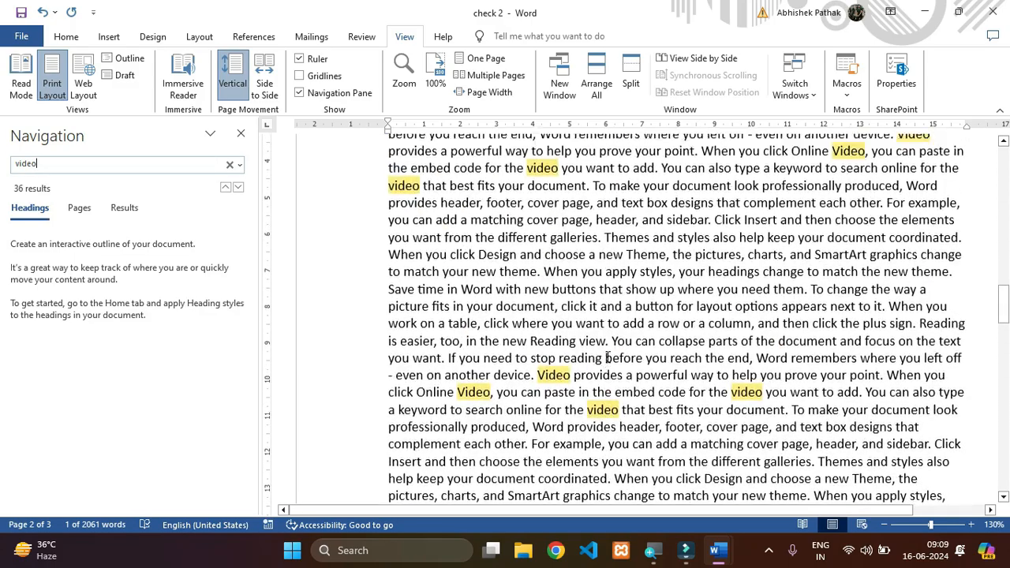
{"action": "left_click", "coordinate": [241, 134]}
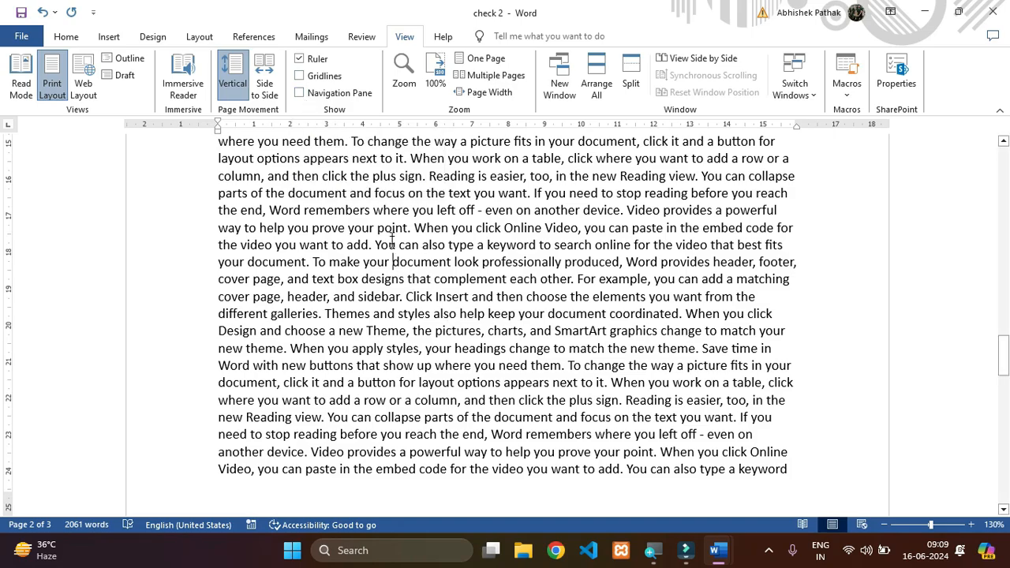
- Set the document zoom to 200%, and reduce it to 150%
{"action": "scroll", "coordinate": [393, 245], "scroll_direction": "down", "scroll_amount": 3, "text": "ctrl"}
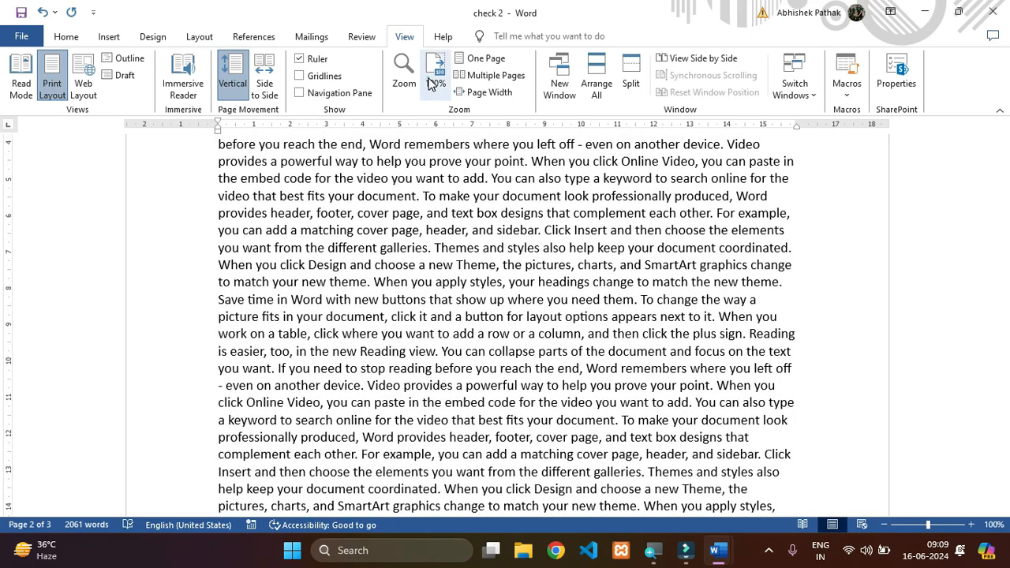
{"action": "left_click", "coordinate": [404, 71]}
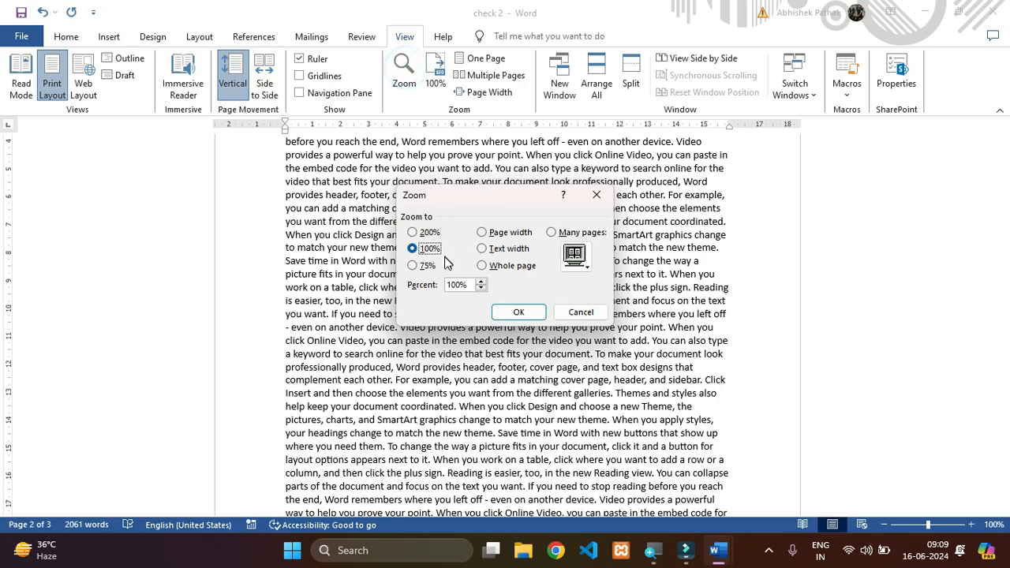
{"action": "left_click", "coordinate": [428, 232]}
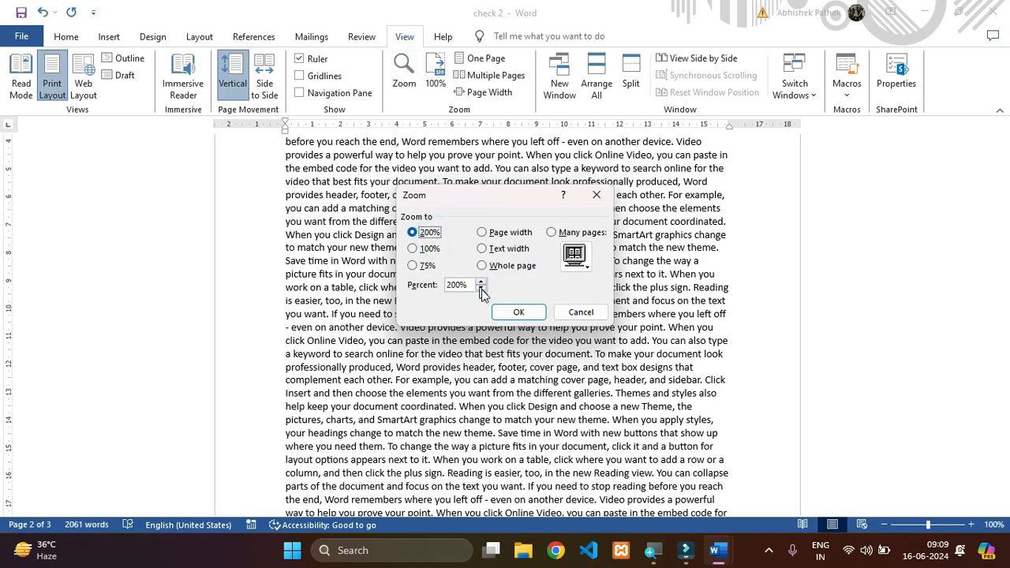
{"action": "left_click", "coordinate": [519, 312]}
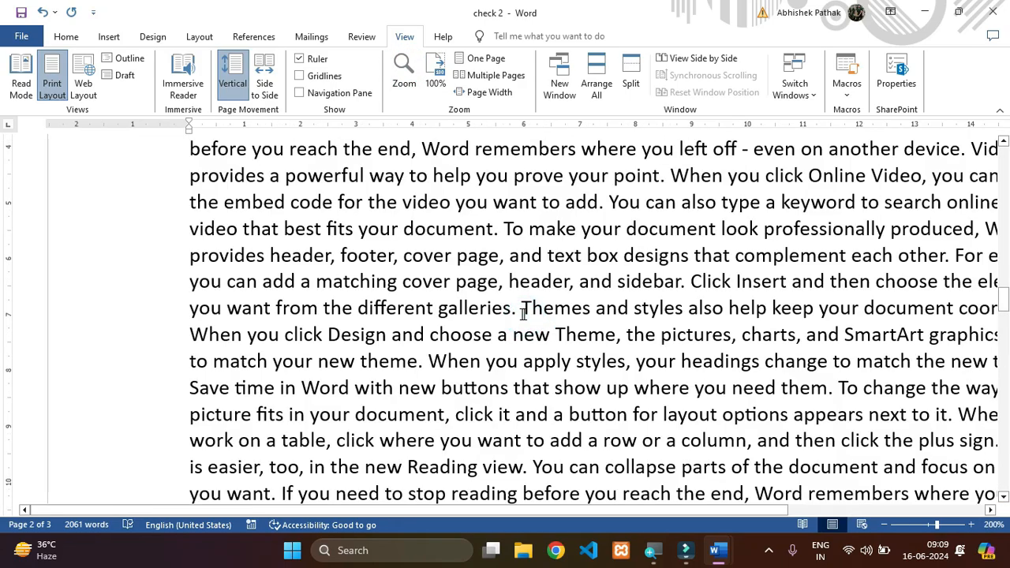
{"action": "left_click", "coordinate": [886, 527]}
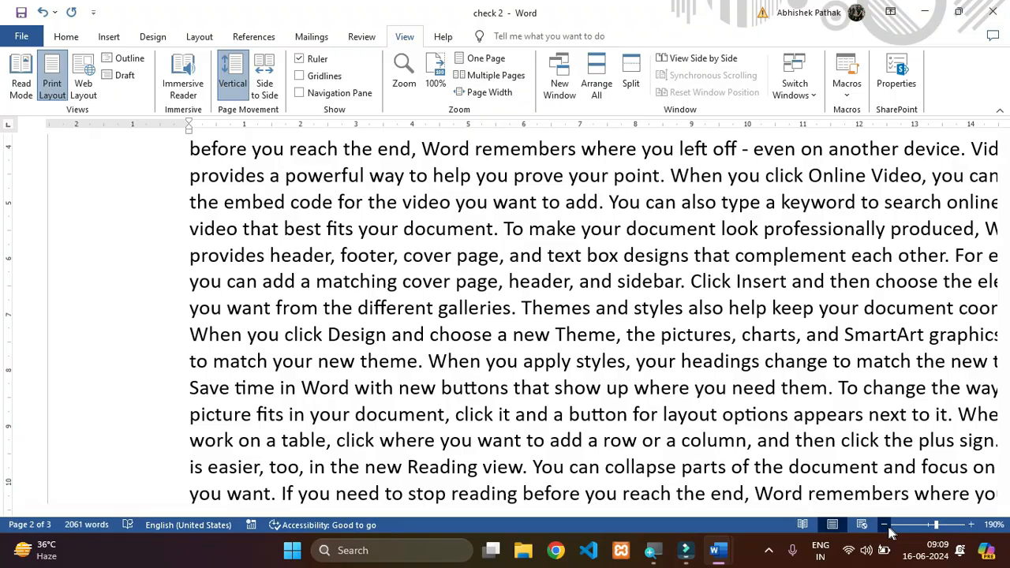
{"action": "left_click", "coordinate": [887, 527]}
{"action": "left_click", "coordinate": [887, 527]}
{"action": "left_click", "coordinate": [887, 527]}
{"action": "left_click", "coordinate": [887, 527]}
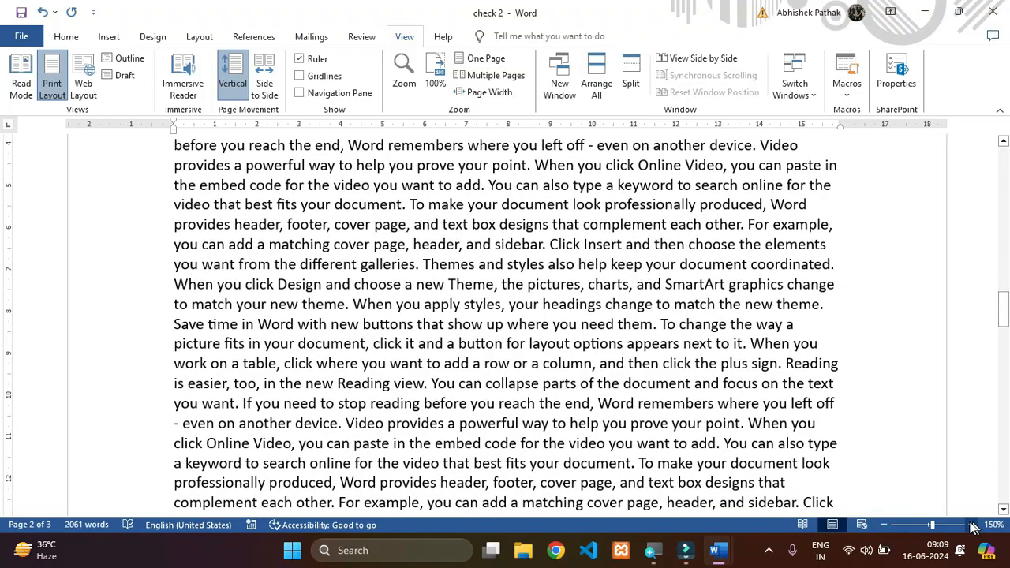
- Go back to the start of the document and fit one whole page in the window
{"action": "scroll", "coordinate": [505, 371], "scroll_direction": "up", "scroll_amount": 5}
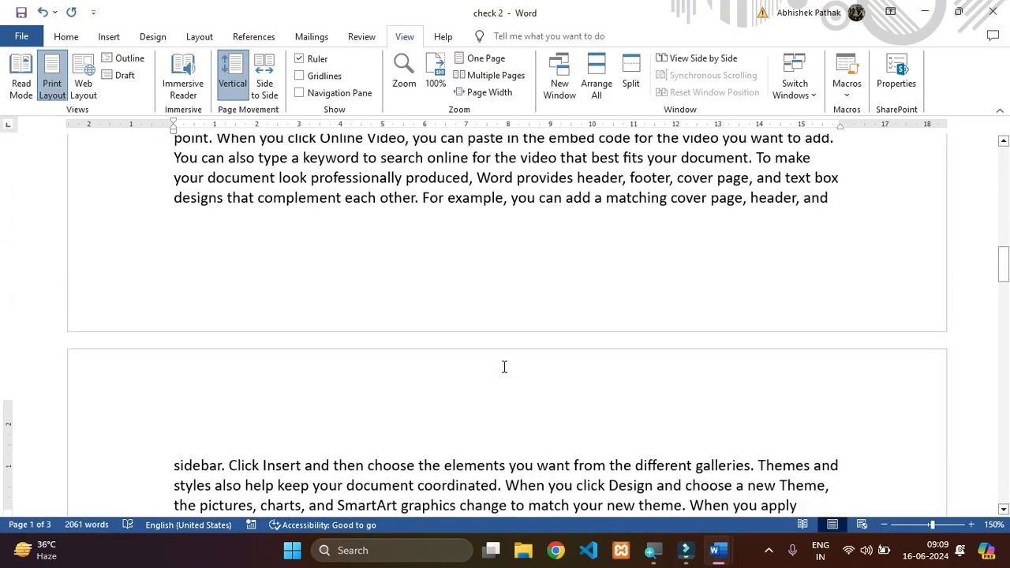
{"action": "scroll", "coordinate": [505, 367], "scroll_direction": "up", "scroll_amount": 10}
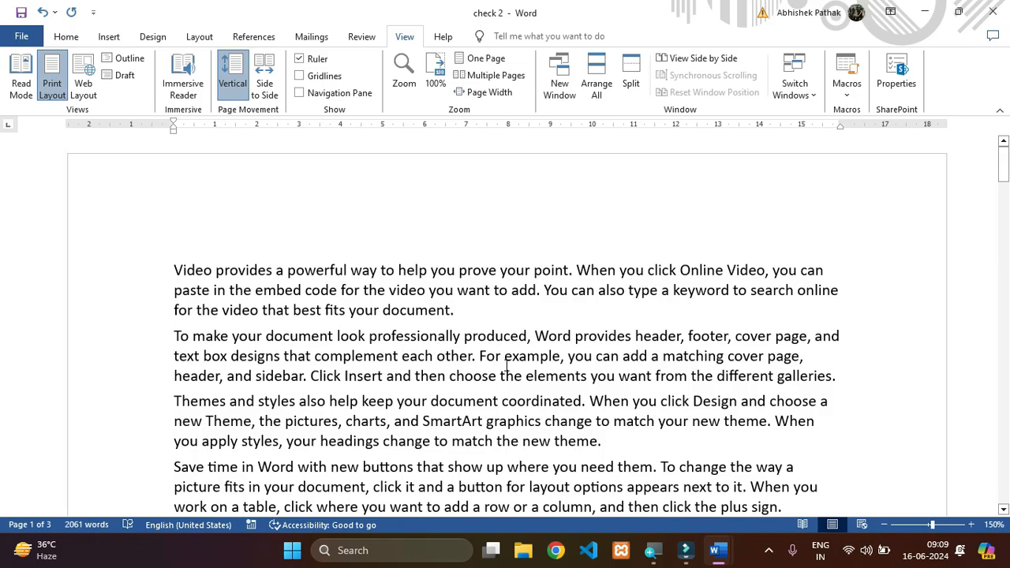
{"action": "left_click", "coordinate": [479, 59]}
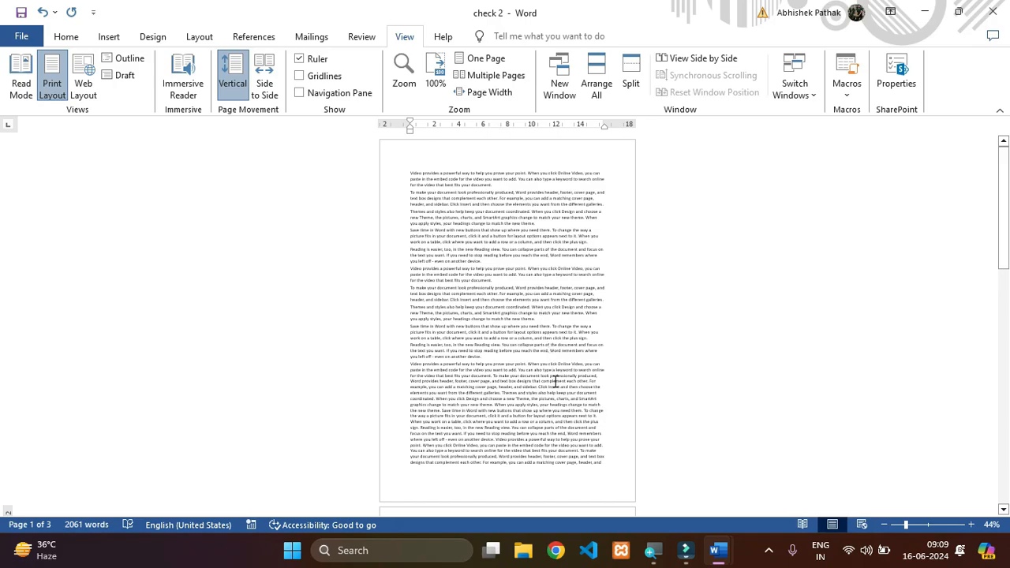
- Look through the document in the single-page zoom, and display multiple pages at once
{"action": "scroll", "coordinate": [555, 381], "scroll_direction": "down", "scroll_amount": 7}
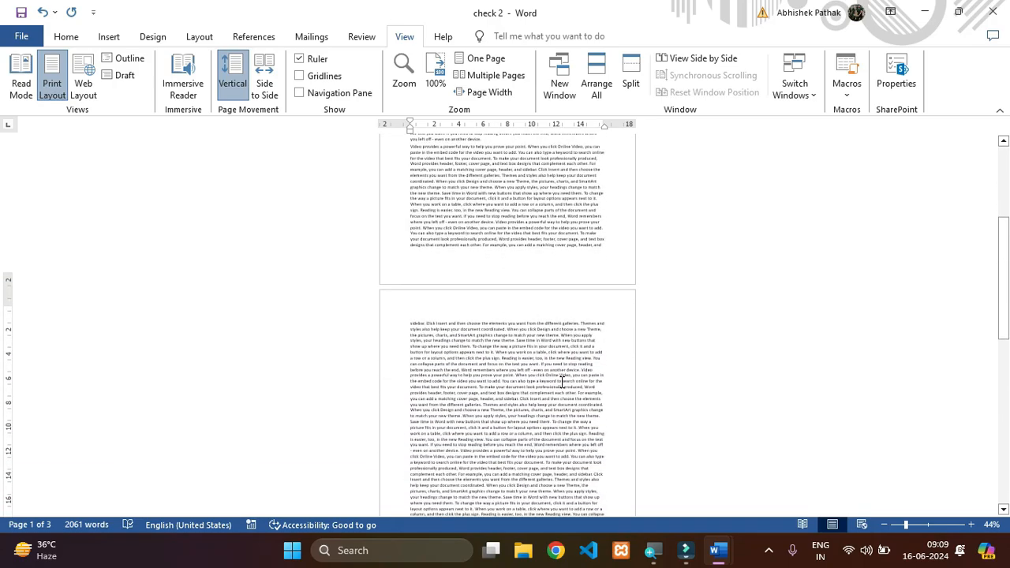
{"action": "scroll", "coordinate": [562, 382], "scroll_direction": "down", "scroll_amount": 7}
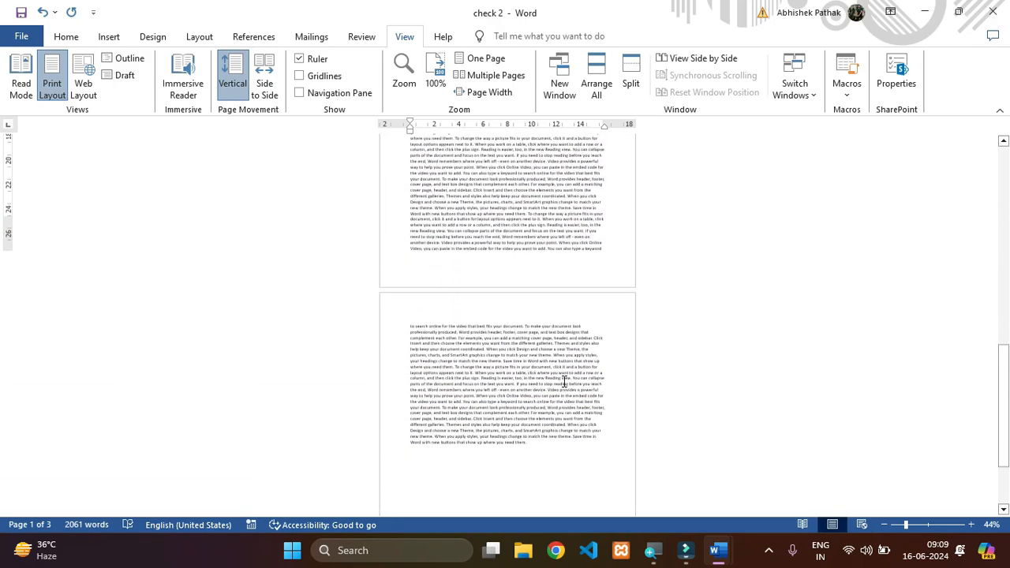
{"action": "scroll", "coordinate": [564, 381], "scroll_direction": "down", "scroll_amount": 3}
{"action": "scroll", "coordinate": [569, 316], "scroll_direction": "up", "scroll_amount": 3}
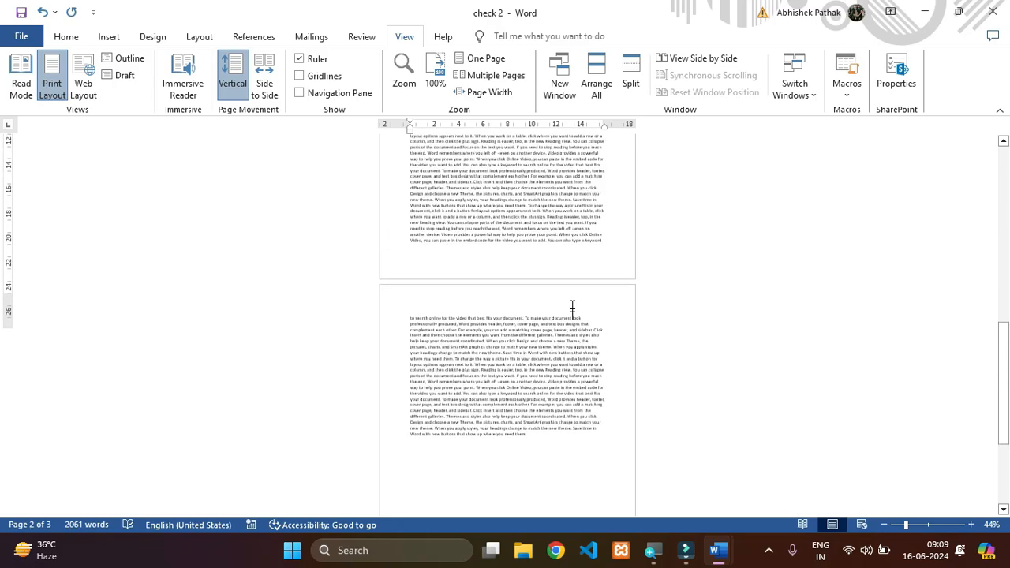
{"action": "left_click", "coordinate": [474, 71]}
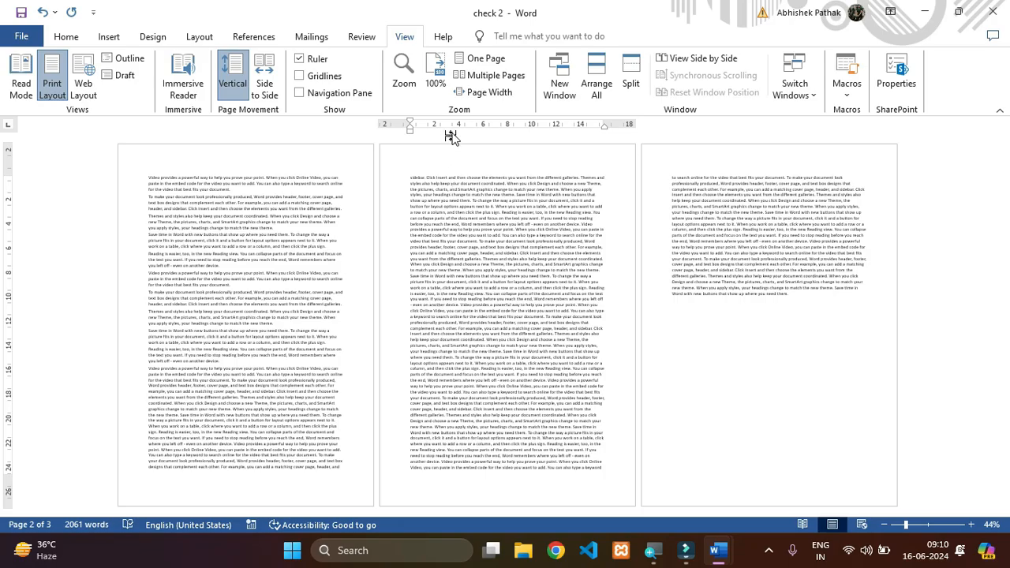
- Fit the page width to the window and go back to the start of the document
{"action": "left_click", "coordinate": [485, 93]}
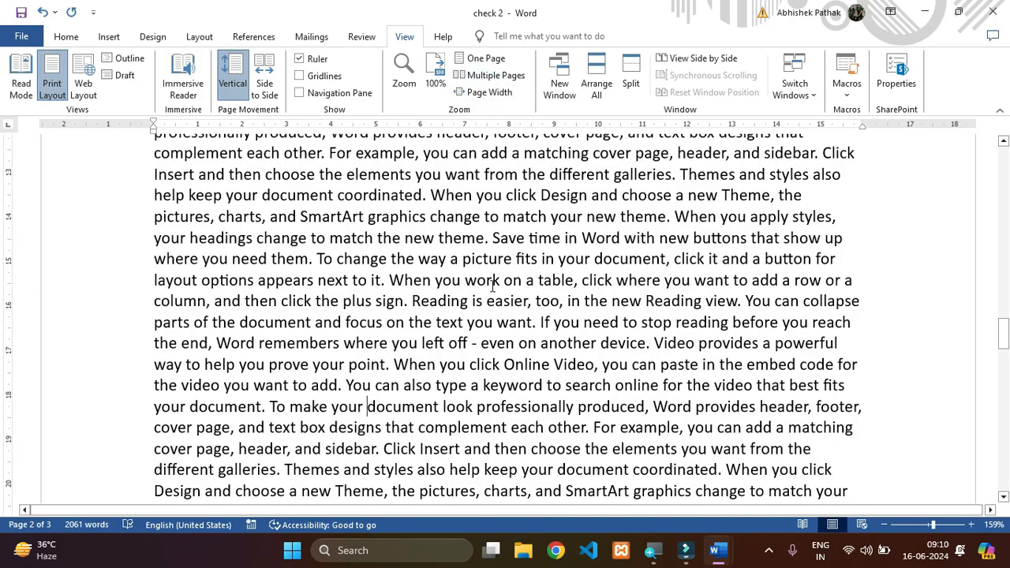
{"action": "scroll", "coordinate": [493, 286], "scroll_direction": "up", "scroll_amount": 15}
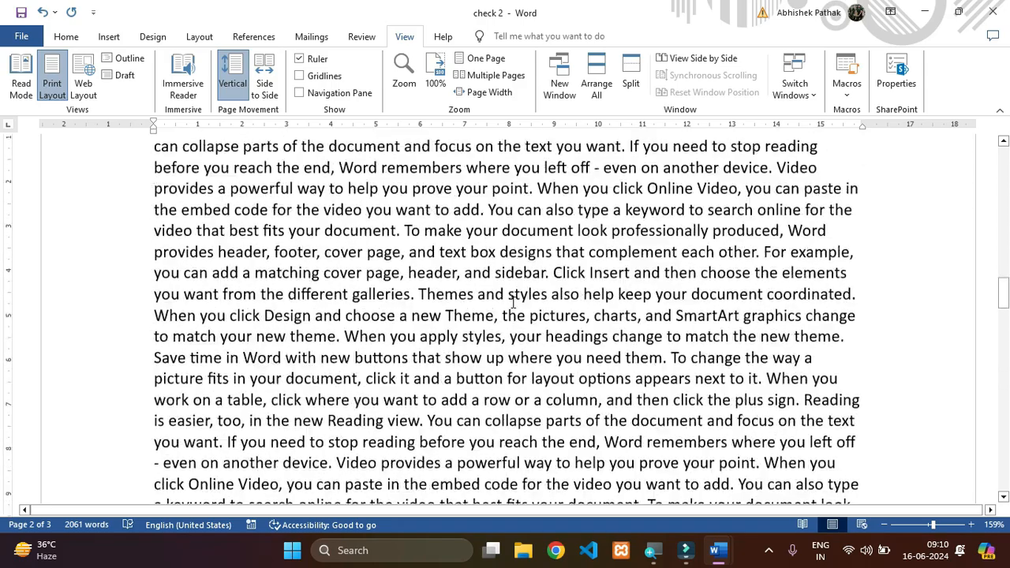
{"action": "scroll", "coordinate": [520, 307], "scroll_direction": "up", "scroll_amount": 15}
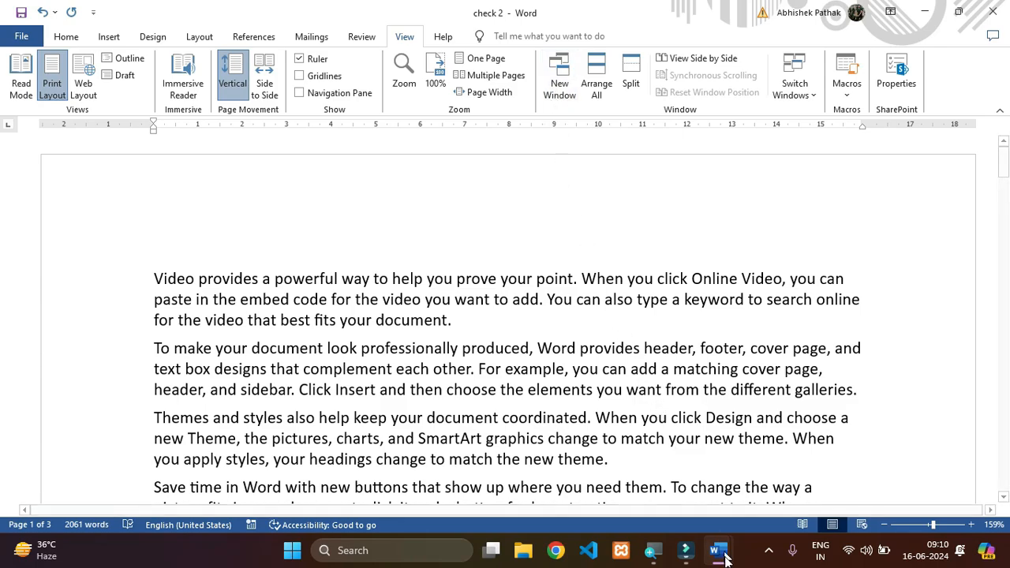
- Look at the open Document3 window and return to the check 2 document
{"action": "mouse_move", "coordinate": [719, 551]}
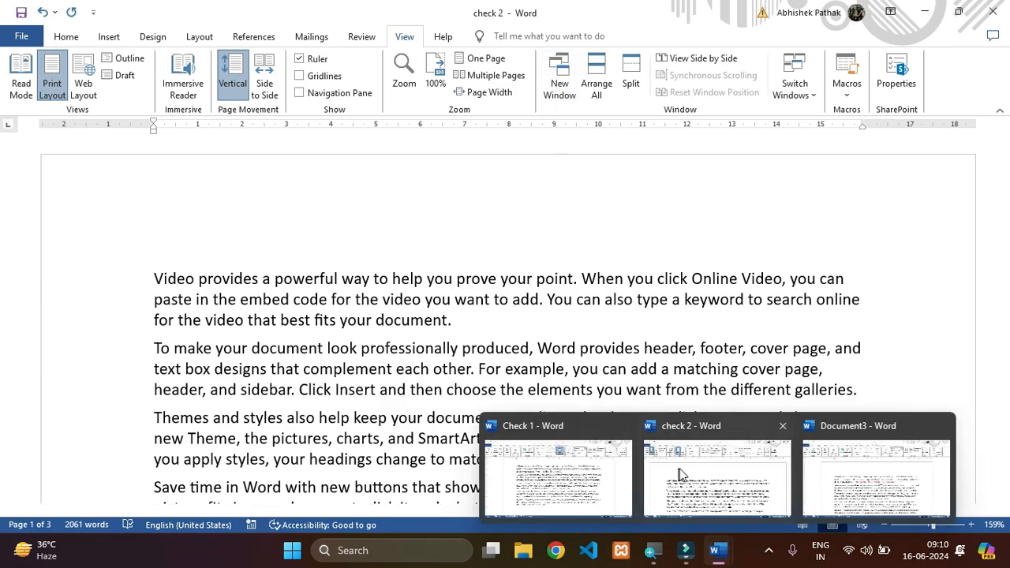
{"action": "left_click", "coordinate": [846, 476]}
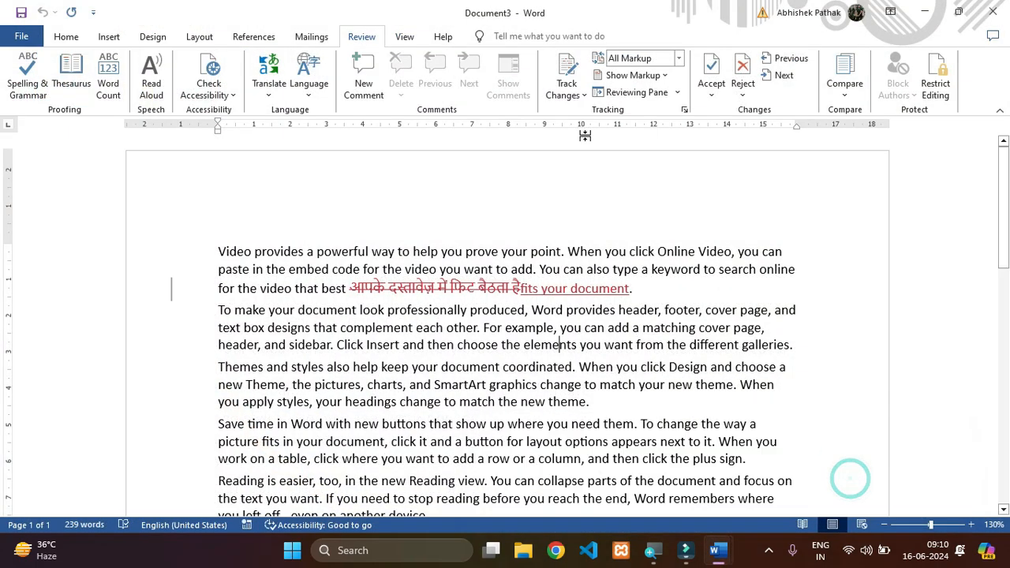
{"action": "mouse_move", "coordinate": [720, 553]}
{"action": "left_click", "coordinate": [695, 496]}
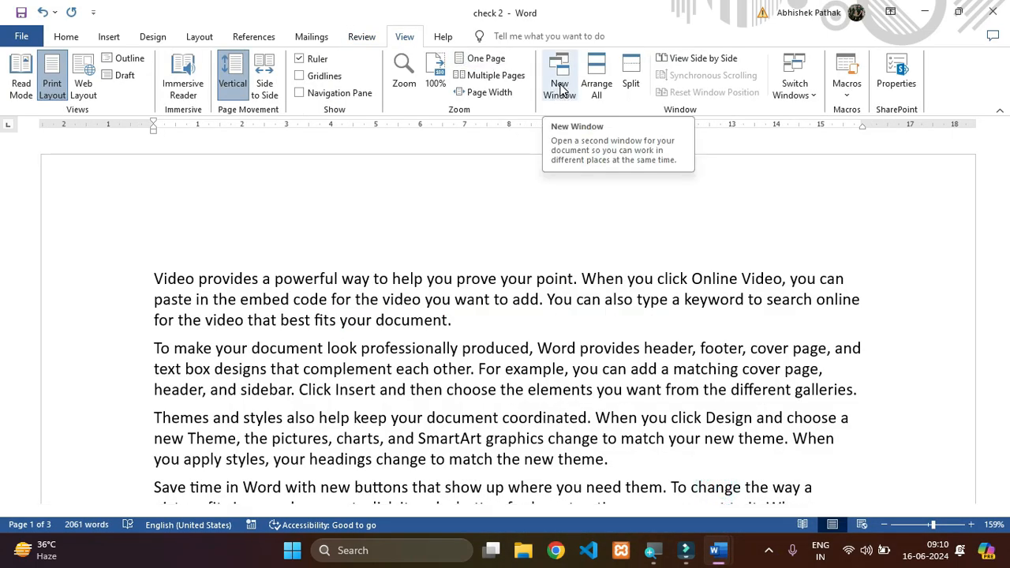
- Open a second window of the check 2 document
{"action": "left_click", "coordinate": [540, 300]}
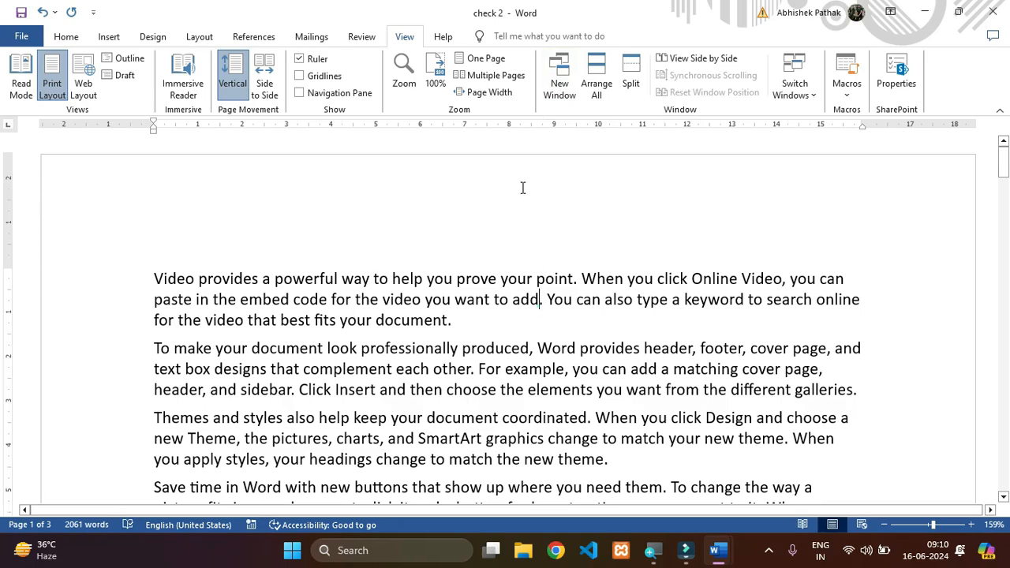
{"action": "left_click", "coordinate": [537, 303]}
{"action": "left_click", "coordinate": [559, 79]}
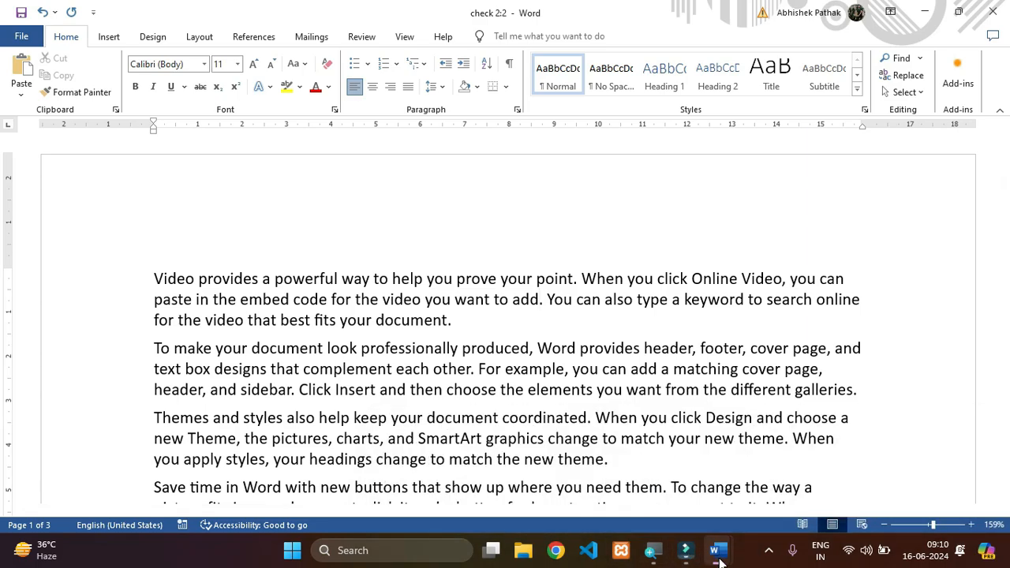
- View the list of open document windows, bring up Document3, and switch to the check 2:1 window
{"action": "mouse_move", "coordinate": [720, 560]}
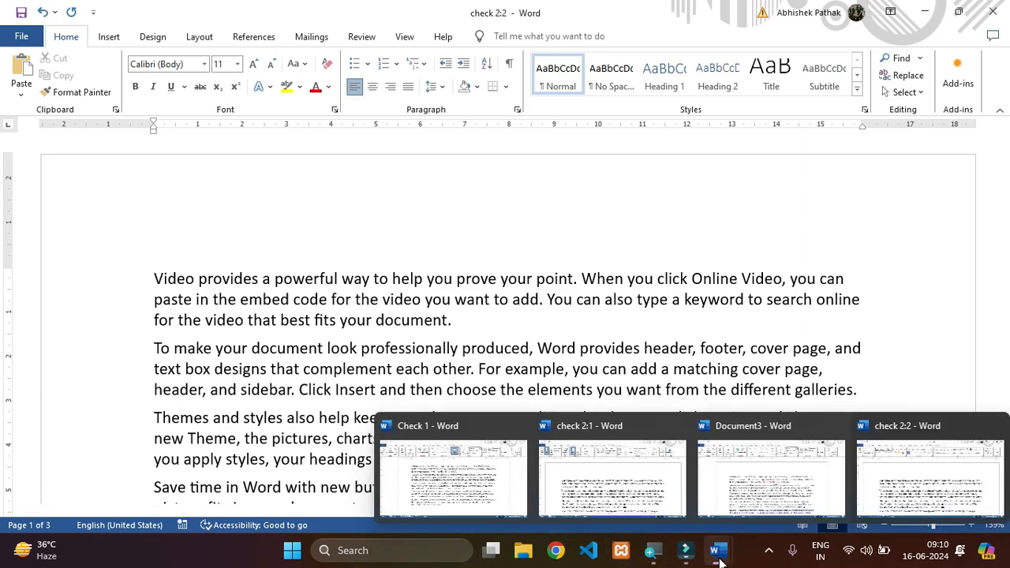
{"action": "left_click", "coordinate": [762, 482]}
{"action": "mouse_move", "coordinate": [715, 551]}
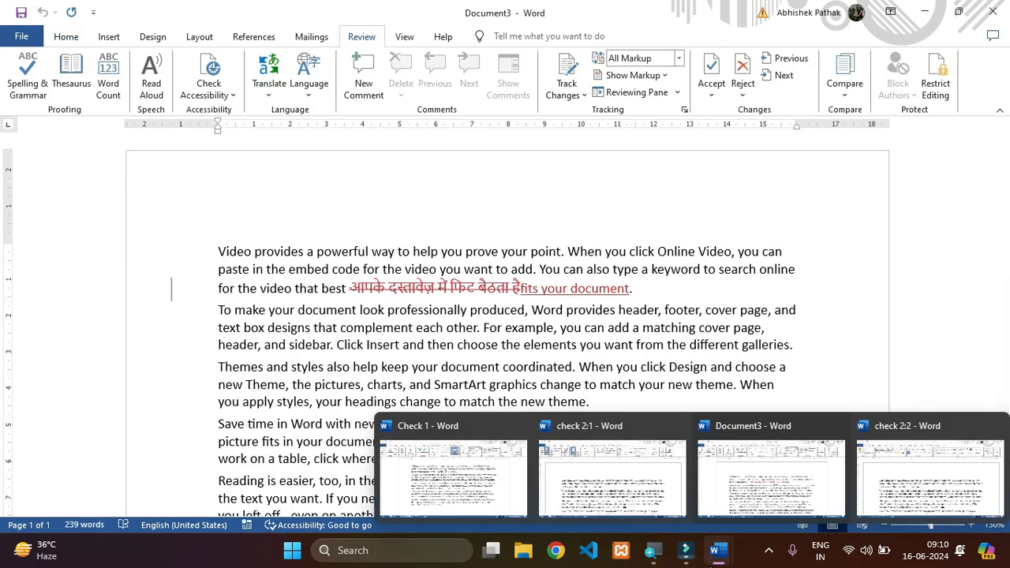
{"action": "left_click", "coordinate": [613, 470]}
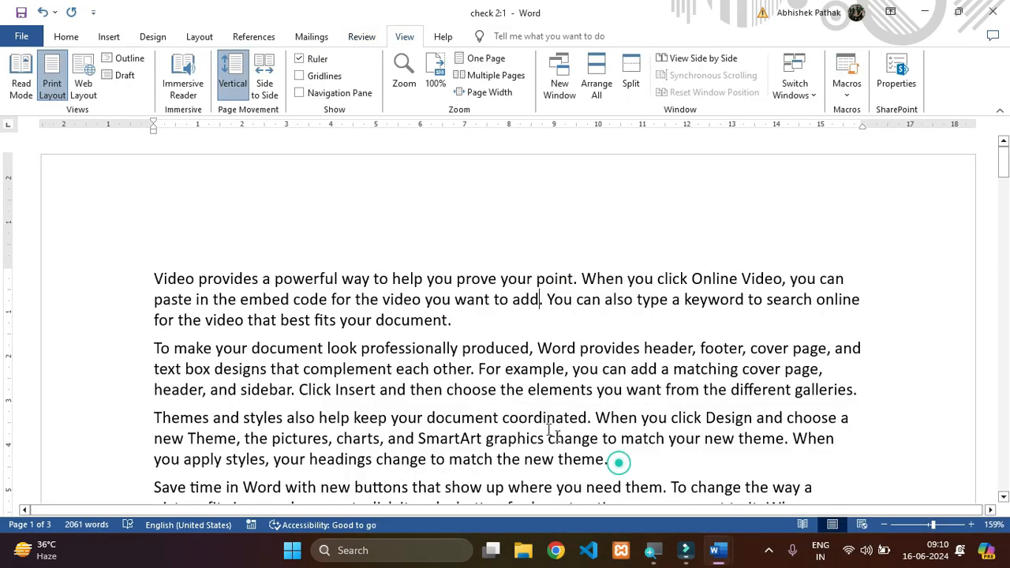
- Arrange all open document windows on the screen, and scroll through the check 2:1 and Check 1 windows
{"action": "left_click", "coordinate": [608, 88]}
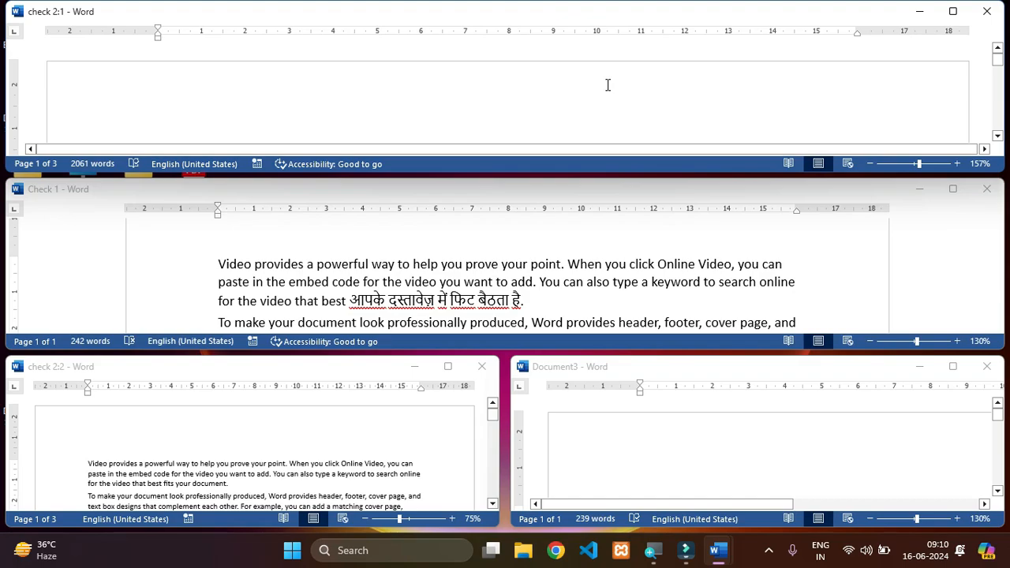
{"action": "scroll", "coordinate": [606, 84], "scroll_direction": "down", "scroll_amount": 10}
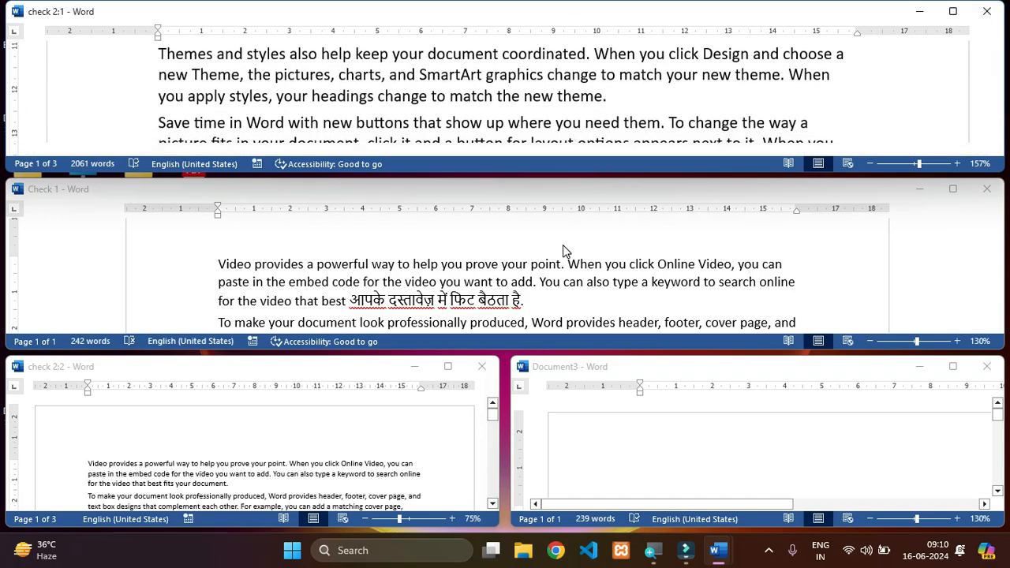
{"action": "scroll", "coordinate": [529, 299], "scroll_direction": "down", "scroll_amount": 10}
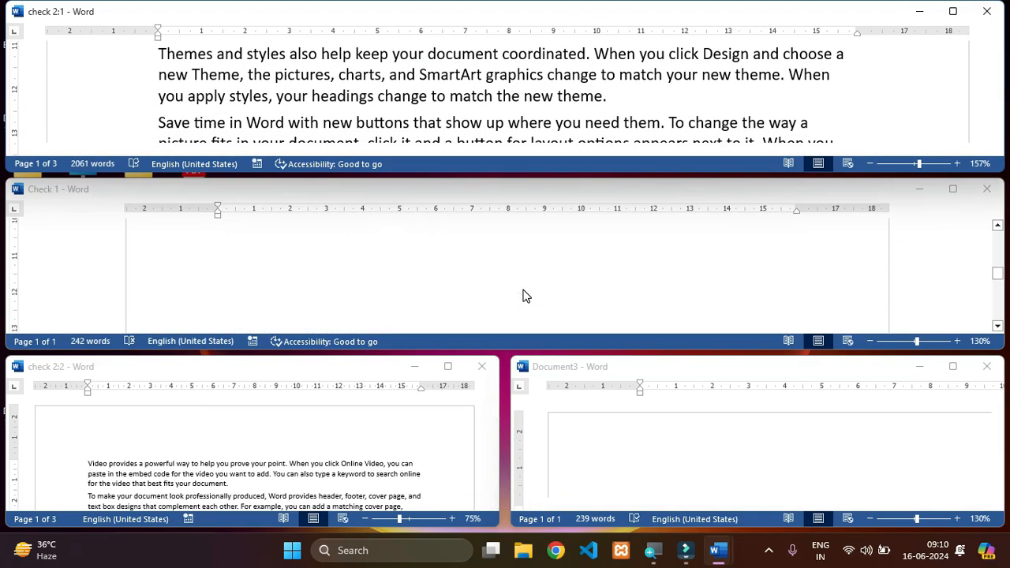
- Close the Check 1 window, and try to close the comparison result document, dismissing its save dialog
{"action": "left_click", "coordinate": [989, 198]}
{"action": "left_click", "coordinate": [988, 366]}
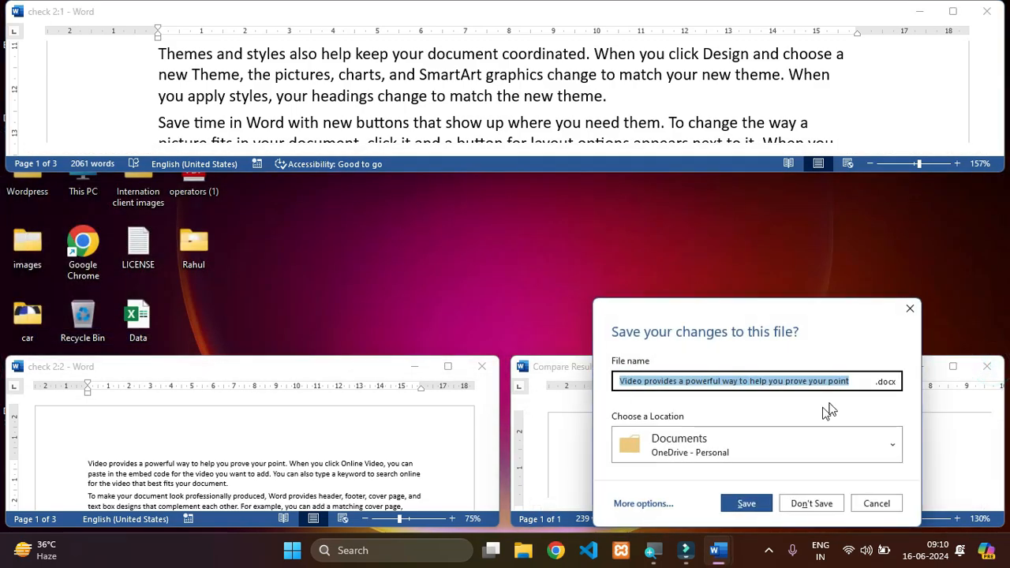
{"action": "left_click", "coordinate": [909, 296]}
{"action": "left_click", "coordinate": [739, 65]}
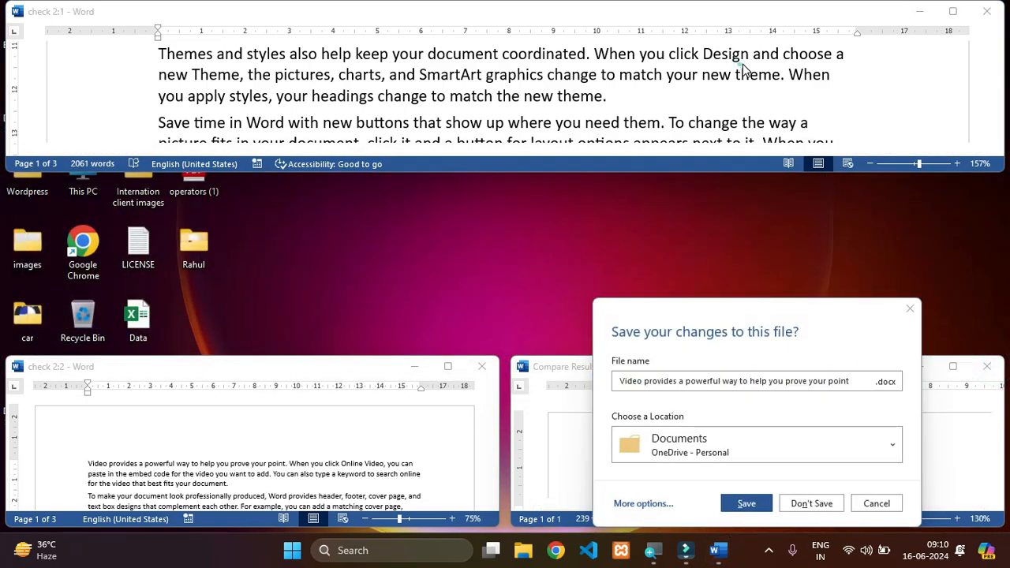
{"action": "left_click", "coordinate": [868, 517]}
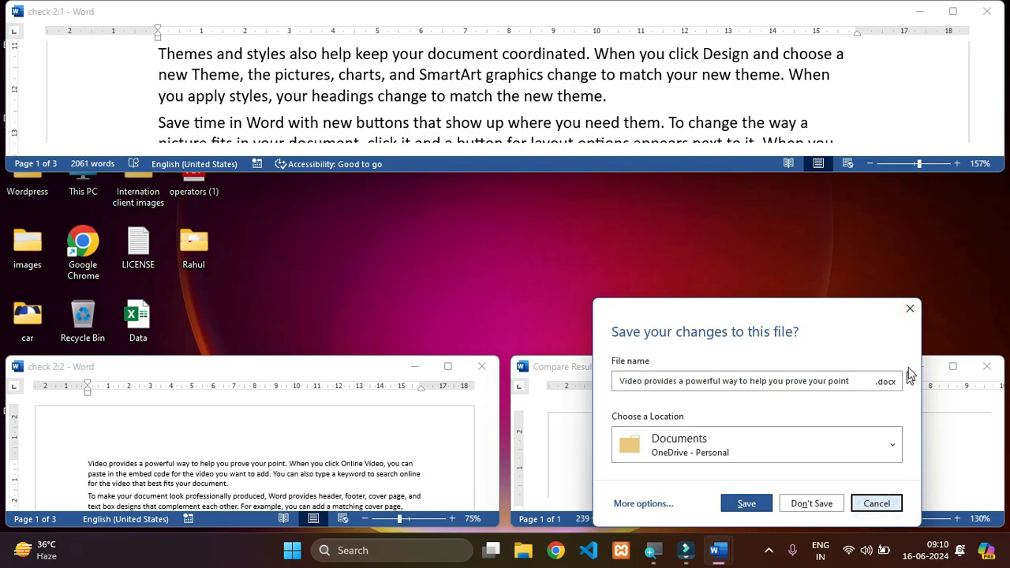
{"action": "left_click", "coordinate": [909, 306]}
- Maximize the check 2:1 window and return to the start of its text
{"action": "left_click", "coordinate": [954, 16]}
{"action": "left_click", "coordinate": [702, 299]}
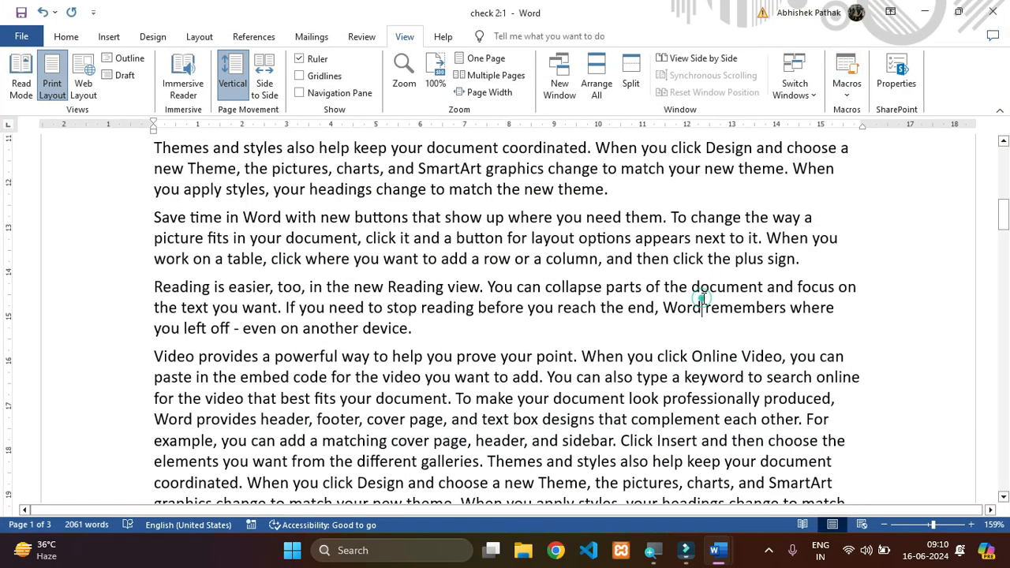
{"action": "scroll", "coordinate": [702, 298], "scroll_direction": "up", "scroll_amount": 5}
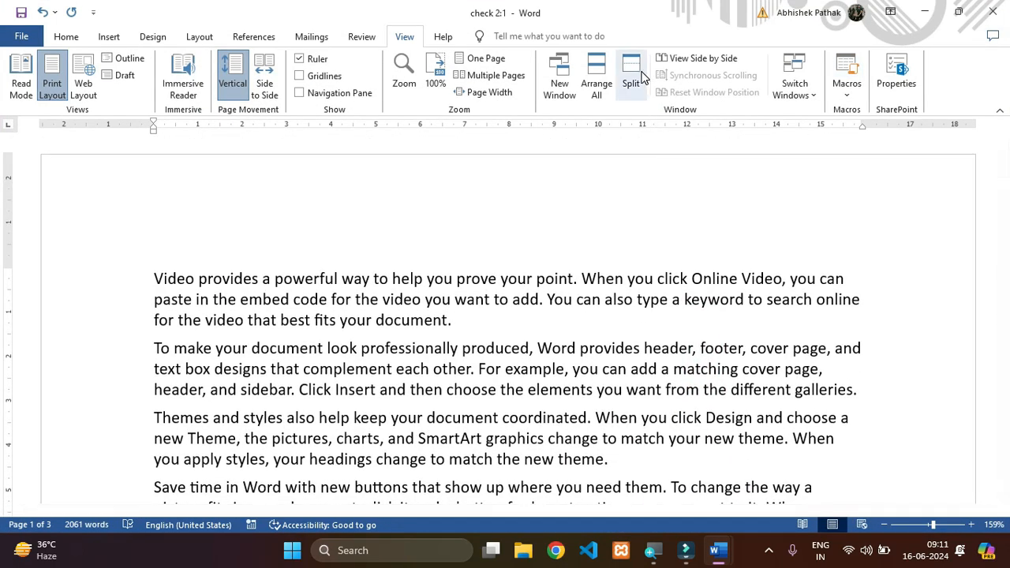
- Split the check 2:1 window into two panes, scroll the panes separately, and remove the split
{"action": "left_click", "coordinate": [631, 79]}
{"action": "scroll", "coordinate": [665, 470], "scroll_direction": "down", "scroll_amount": 3}
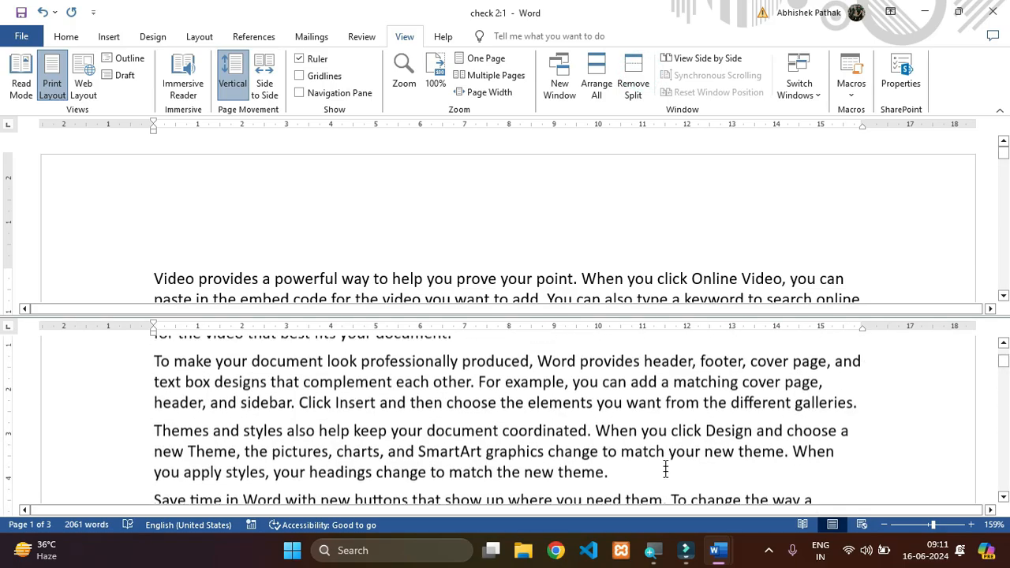
{"action": "scroll", "coordinate": [596, 269], "scroll_direction": "down", "scroll_amount": 5}
{"action": "scroll", "coordinate": [599, 267], "scroll_direction": "up", "scroll_amount": 2}
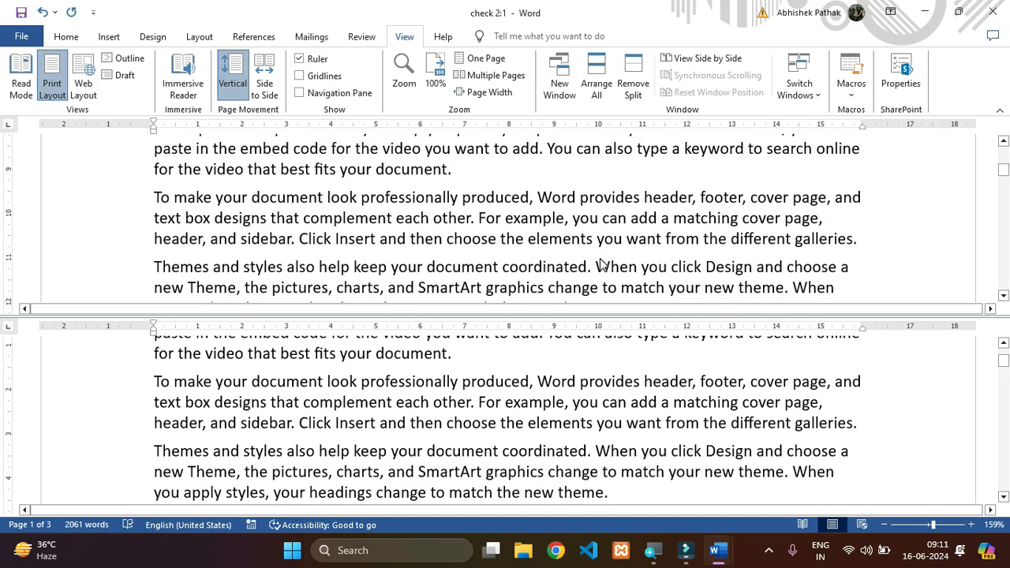
{"action": "left_click", "coordinate": [632, 89]}
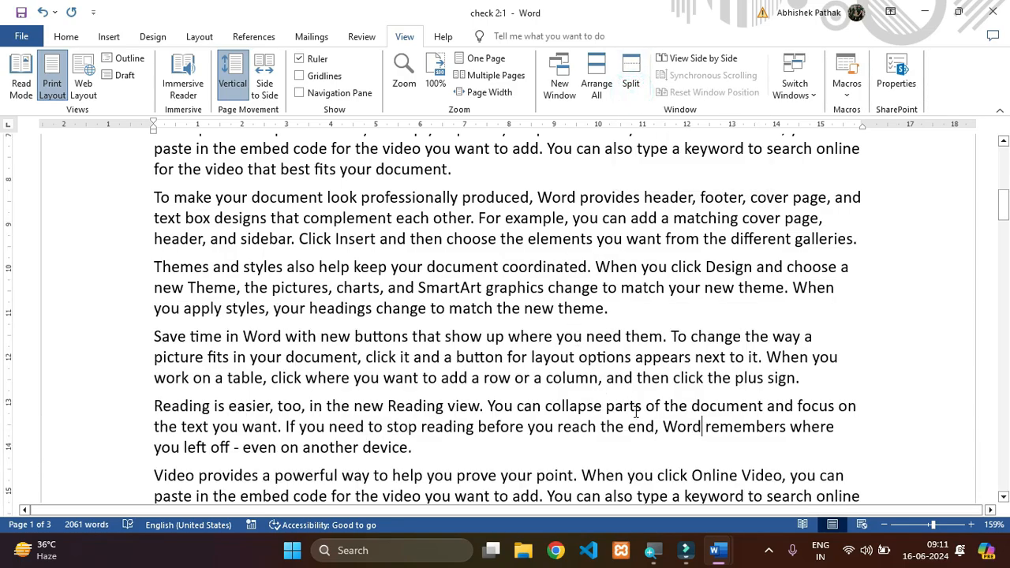
- View the check 2:1 document side by side with Compare Result 3
{"action": "scroll", "coordinate": [638, 413], "scroll_direction": "down", "scroll_amount": 1}
{"action": "scroll", "coordinate": [643, 419], "scroll_direction": "up", "scroll_amount": 8}
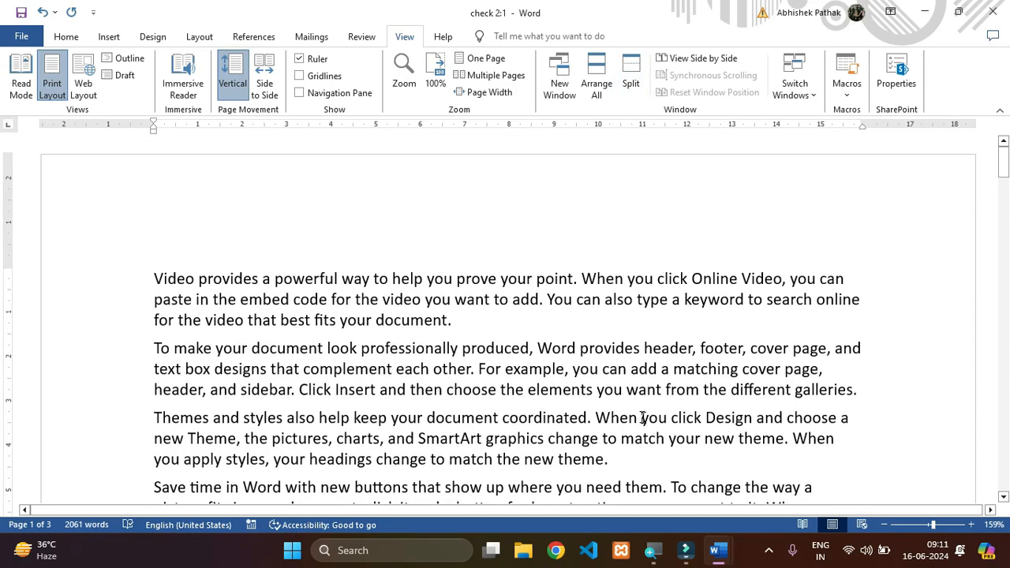
{"action": "left_click", "coordinate": [716, 59]}
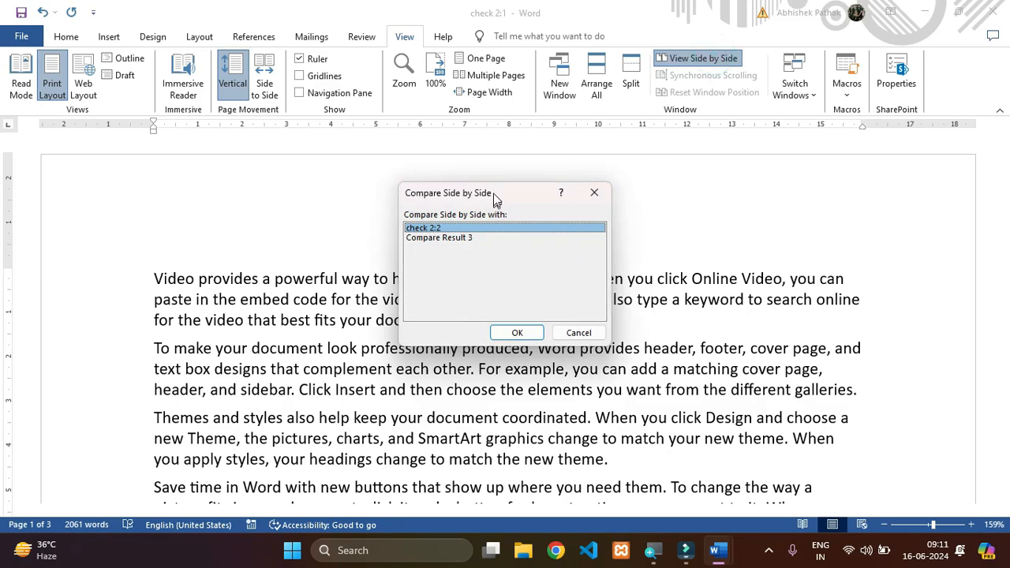
{"action": "left_click_drag", "start_coordinate": [496, 193], "coordinate": [567, 215]}
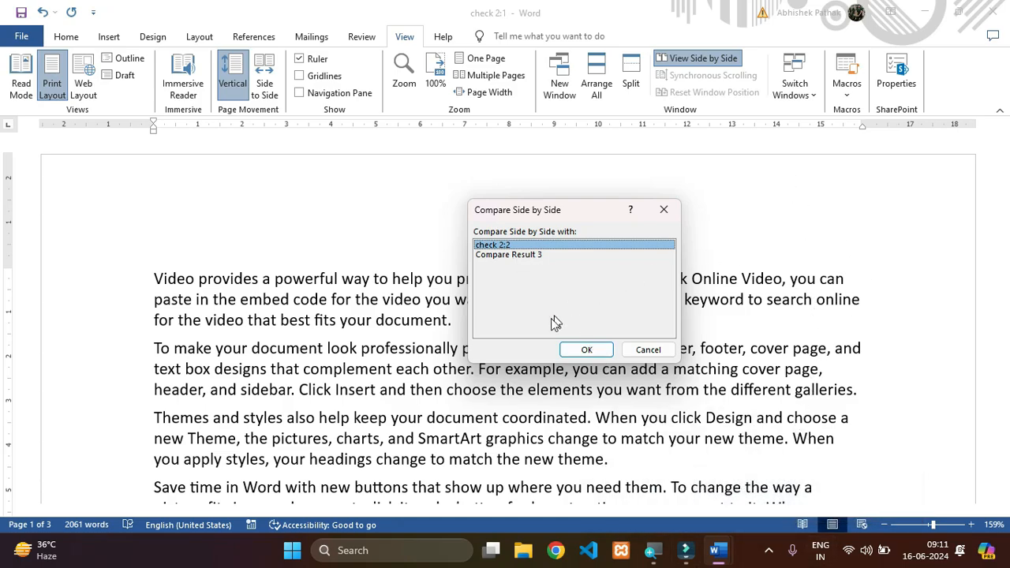
{"action": "left_click", "coordinate": [498, 254]}
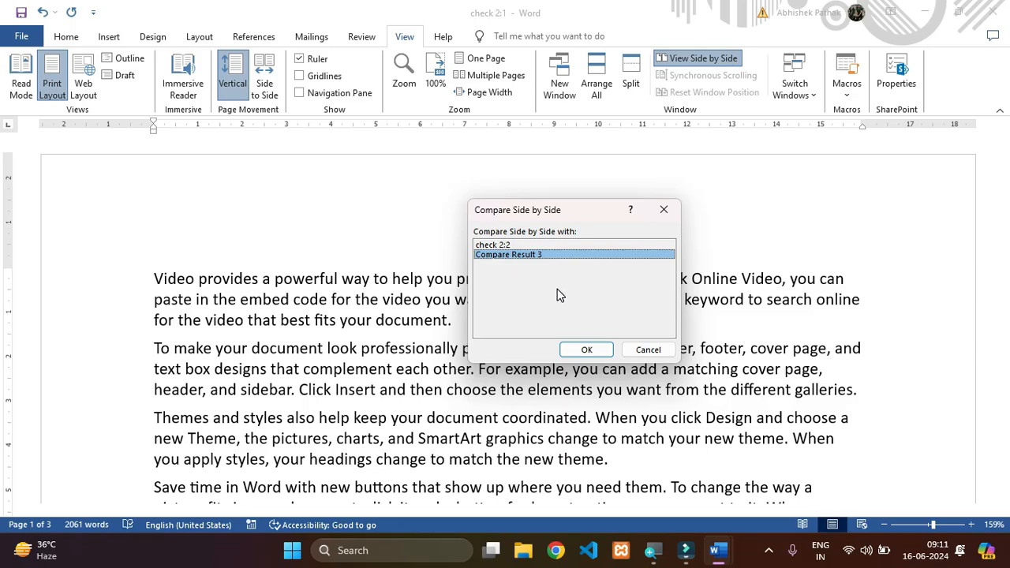
{"action": "left_click", "coordinate": [588, 350]}
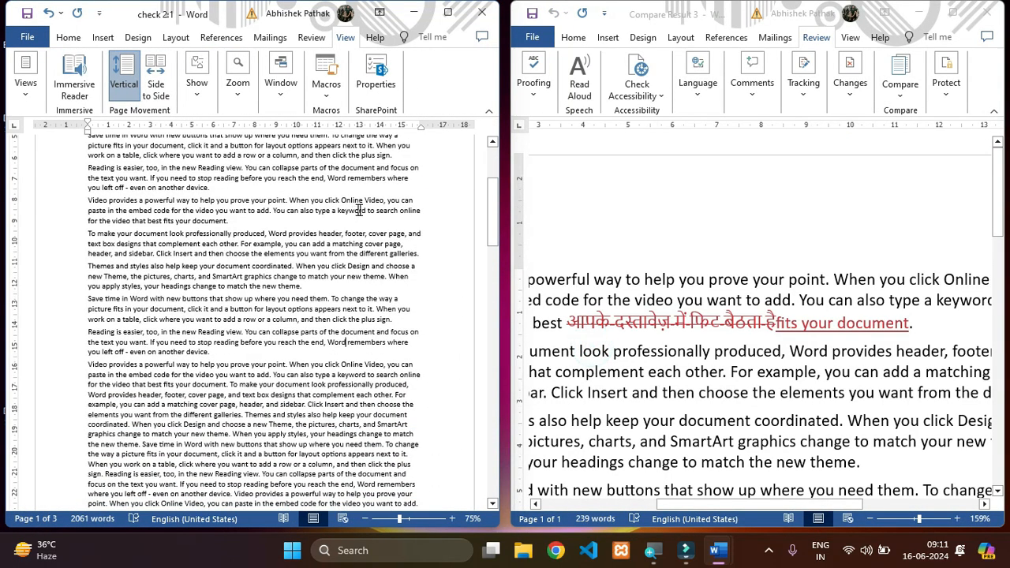
- Examine the check 2:1 text by scrolling it beside the comparison result, and check the window options
{"action": "scroll", "coordinate": [725, 371], "scroll_direction": "down", "scroll_amount": 5}
{"action": "scroll", "coordinate": [756, 300], "scroll_direction": "down", "scroll_amount": 1}
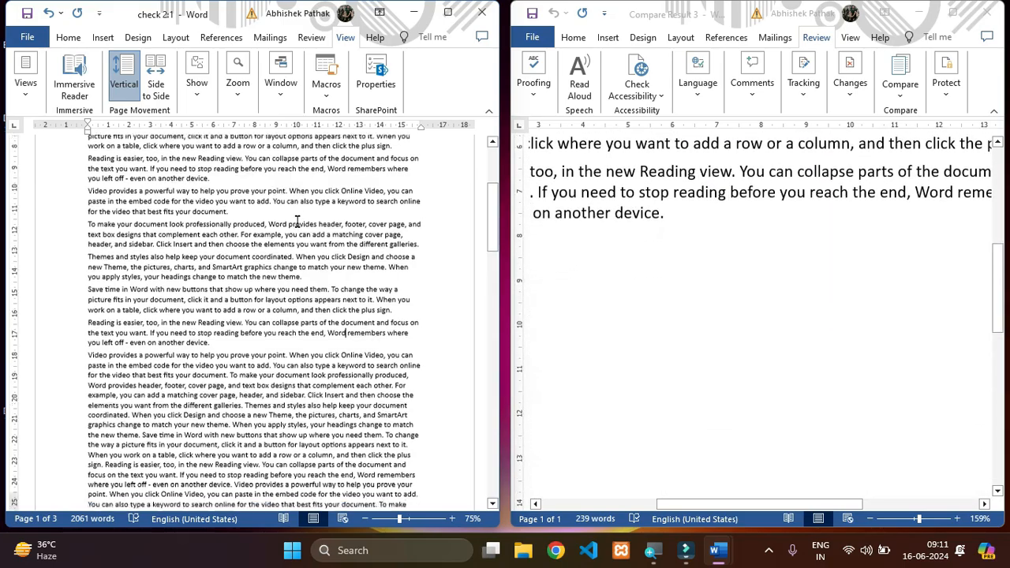
{"action": "scroll", "coordinate": [323, 276], "scroll_direction": "down", "scroll_amount": 8}
{"action": "scroll", "coordinate": [324, 276], "scroll_direction": "up", "scroll_amount": 7}
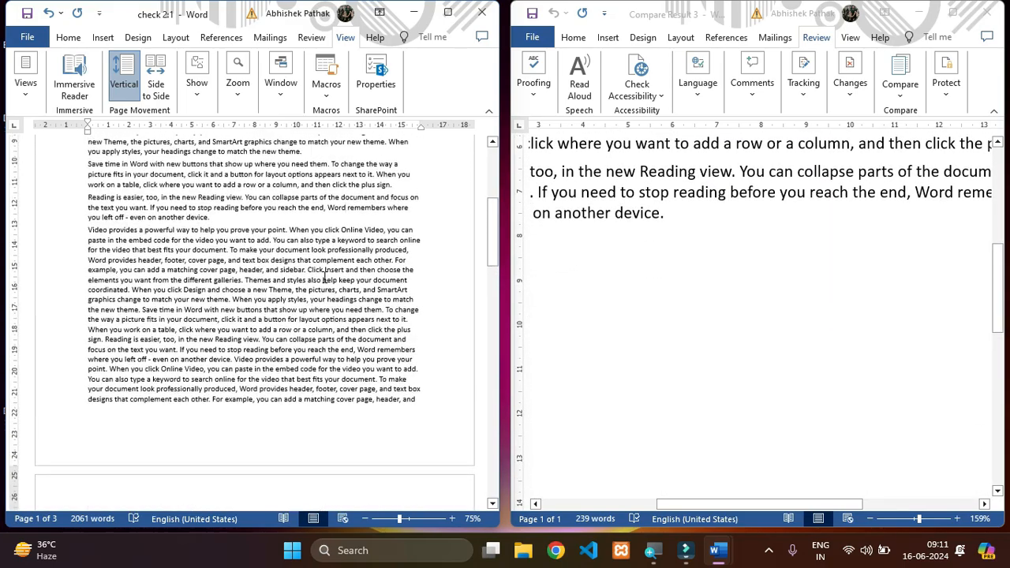
{"action": "left_click", "coordinate": [291, 92]}
{"action": "left_click", "coordinate": [373, 309]}
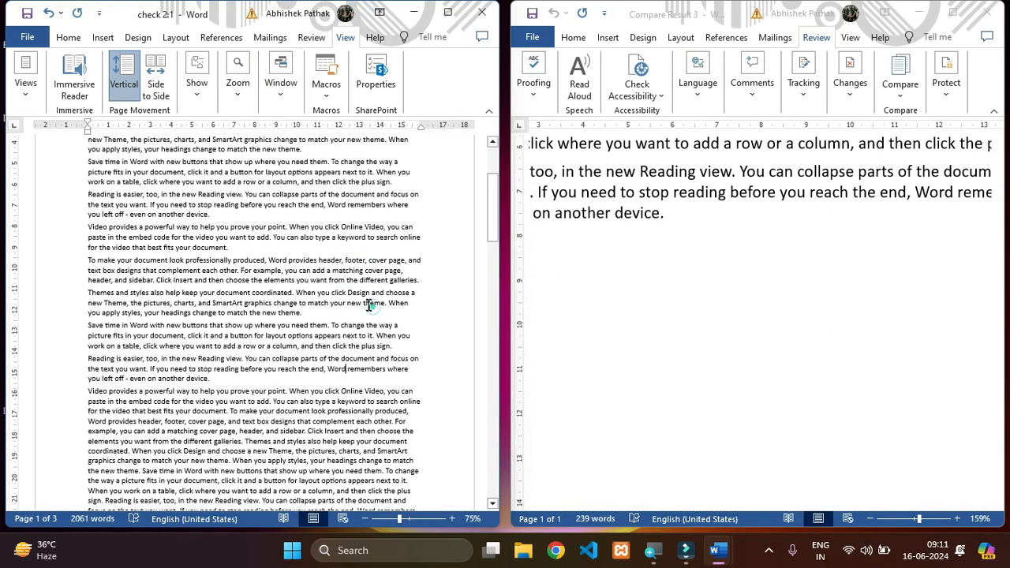
- Close the Compare Result 3 document without saving it and return to the start of the check 2:1 text
{"action": "left_click", "coordinate": [984, 16]}
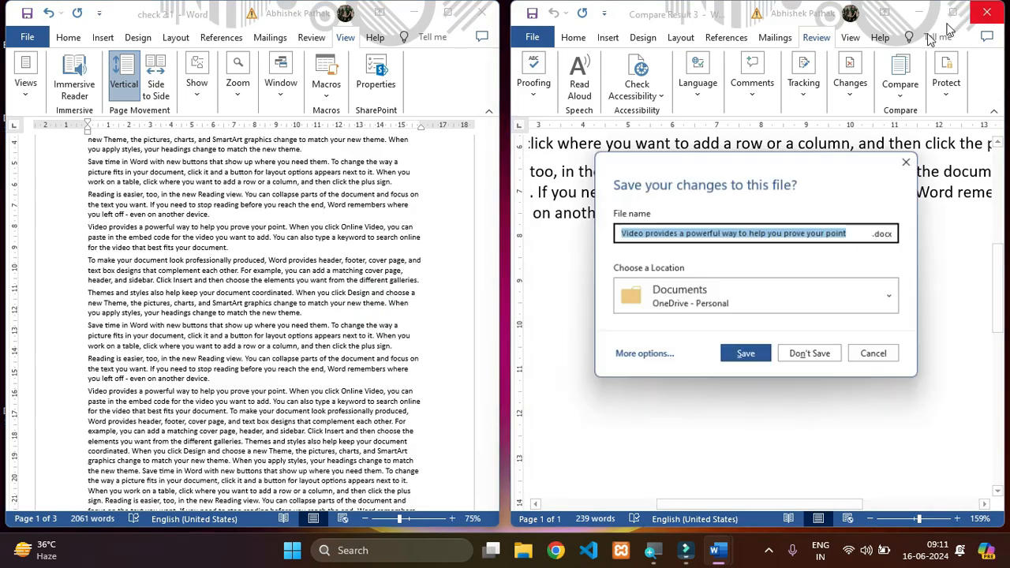
{"action": "left_click", "coordinate": [813, 356]}
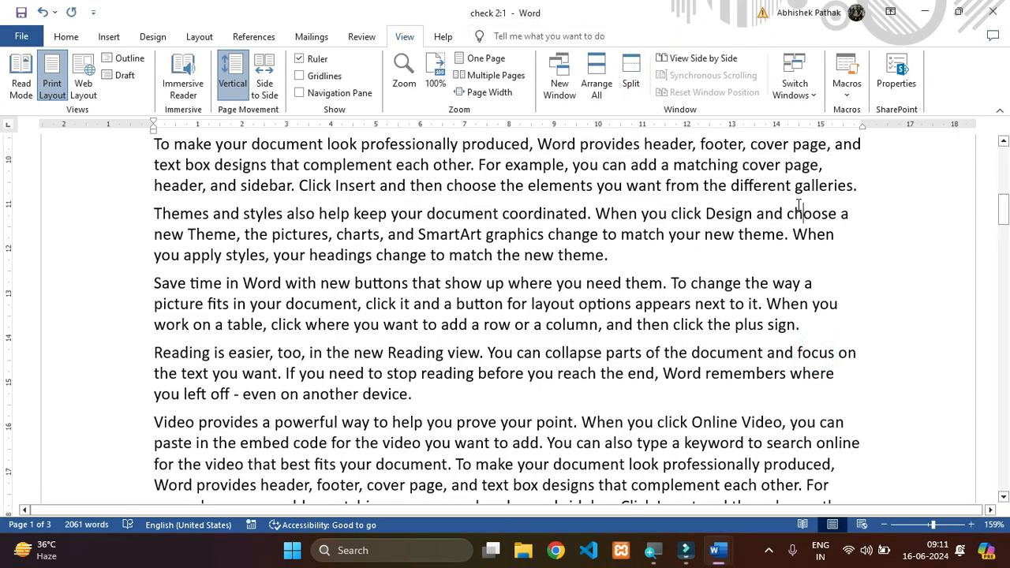
{"action": "scroll", "coordinate": [798, 205], "scroll_direction": "up", "scroll_amount": 10}
- Switch to the check 2:2 window, move it higher on the screen, scroll through its text, and minimize it
{"action": "left_click", "coordinate": [809, 93]}
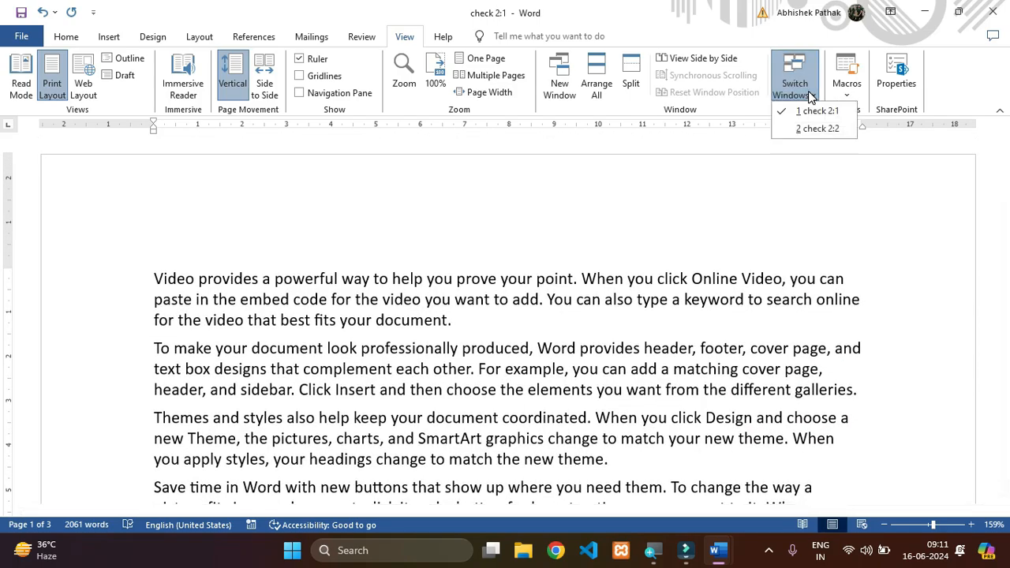
{"action": "left_click", "coordinate": [818, 129]}
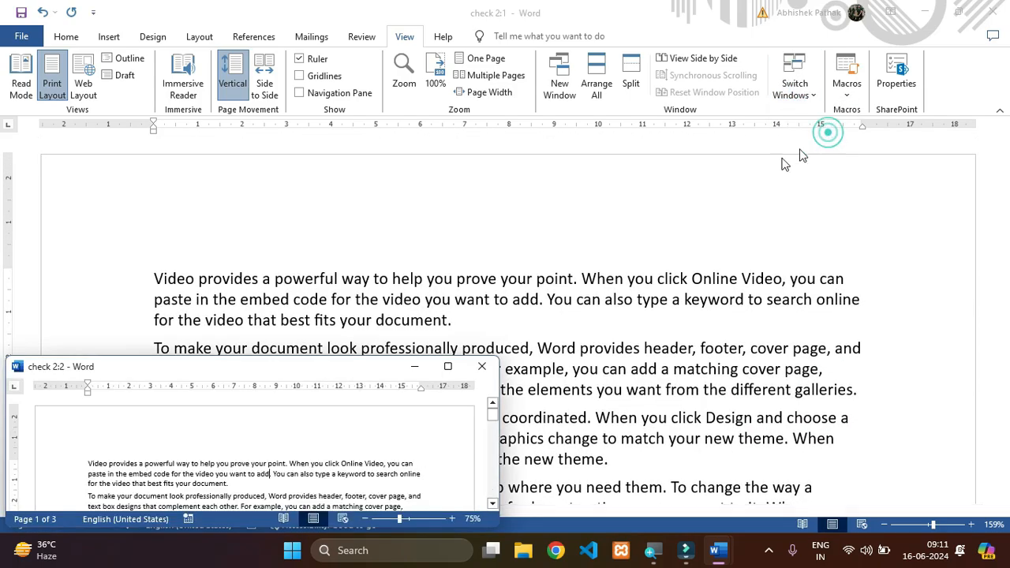
{"action": "left_click_drag", "start_coordinate": [316, 366], "coordinate": [414, 169]}
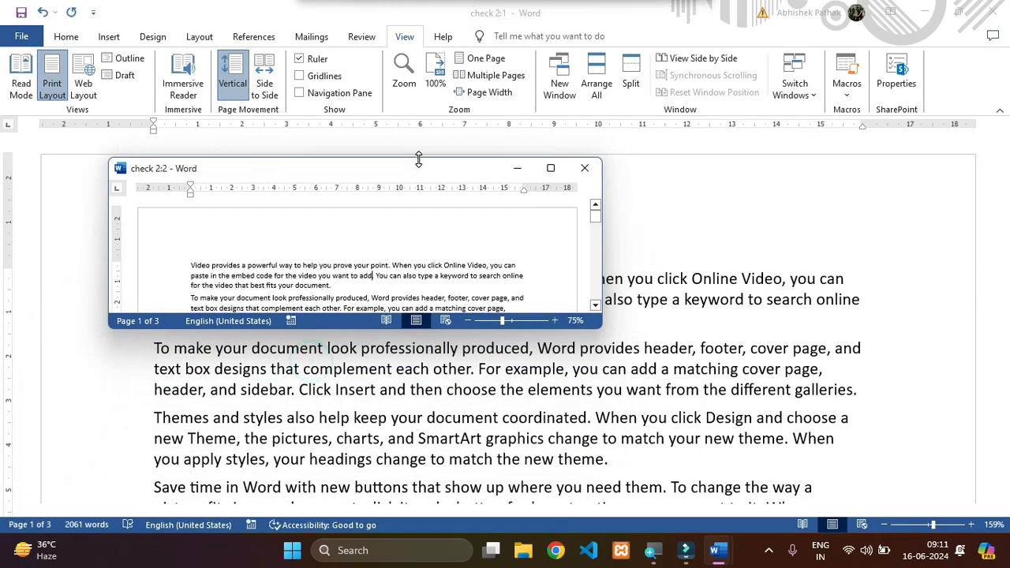
{"action": "scroll", "coordinate": [379, 259], "scroll_direction": "down", "scroll_amount": 8}
{"action": "scroll", "coordinate": [383, 257], "scroll_direction": "down", "scroll_amount": 10}
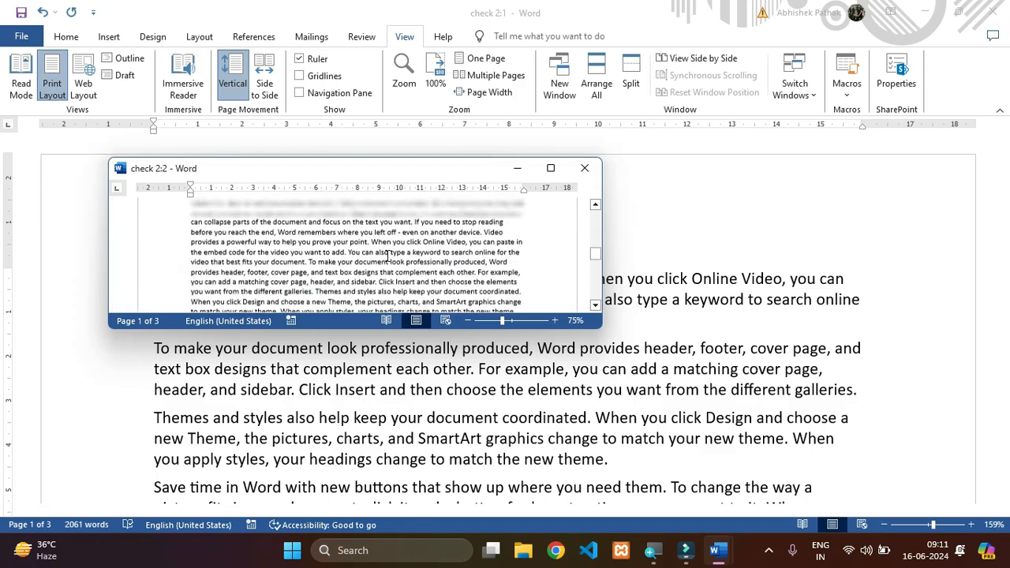
{"action": "left_click", "coordinate": [519, 175]}
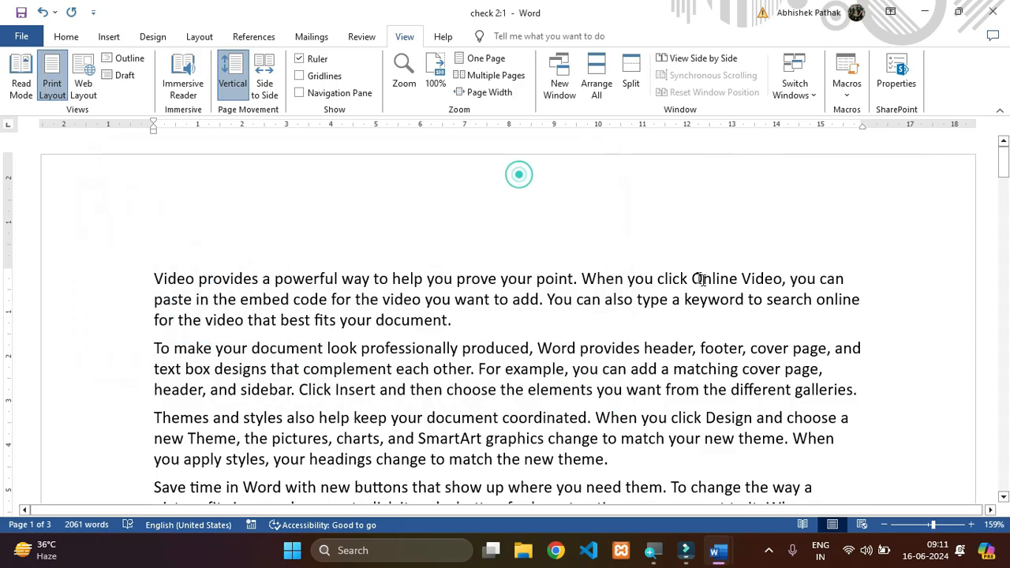
- Add blank lines after the last paragraph at the end of the check 2:1 document
{"action": "scroll", "coordinate": [675, 359], "scroll_direction": "down", "scroll_amount": 15}
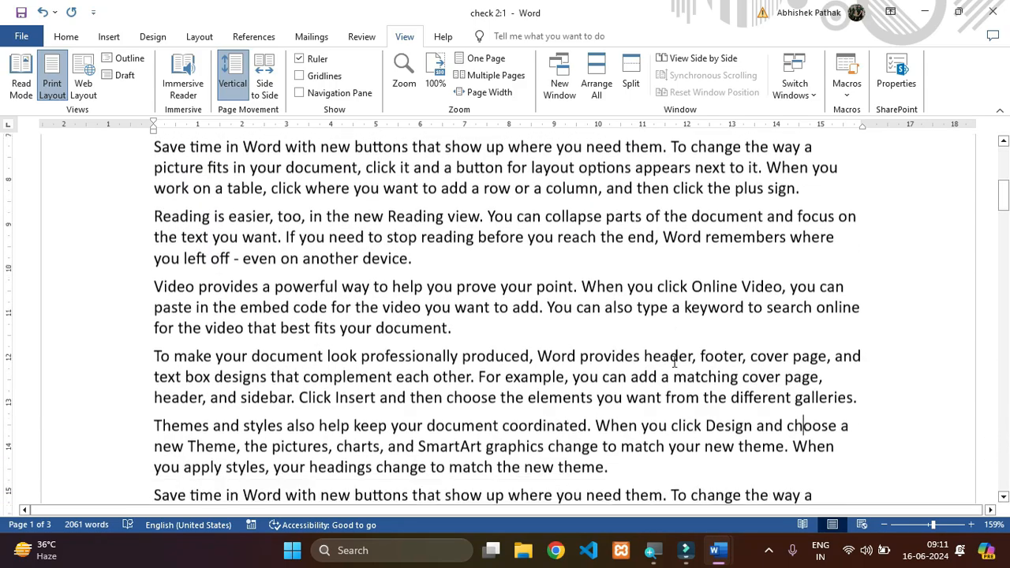
{"action": "scroll", "coordinate": [642, 359], "scroll_direction": "down", "scroll_amount": 15}
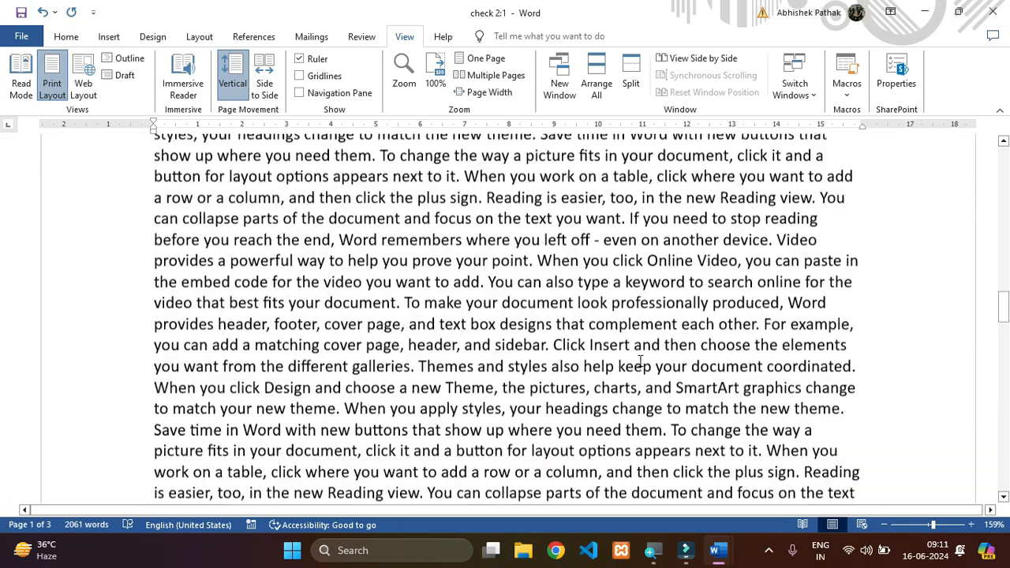
{"action": "scroll", "coordinate": [628, 348], "scroll_direction": "down", "scroll_amount": 8}
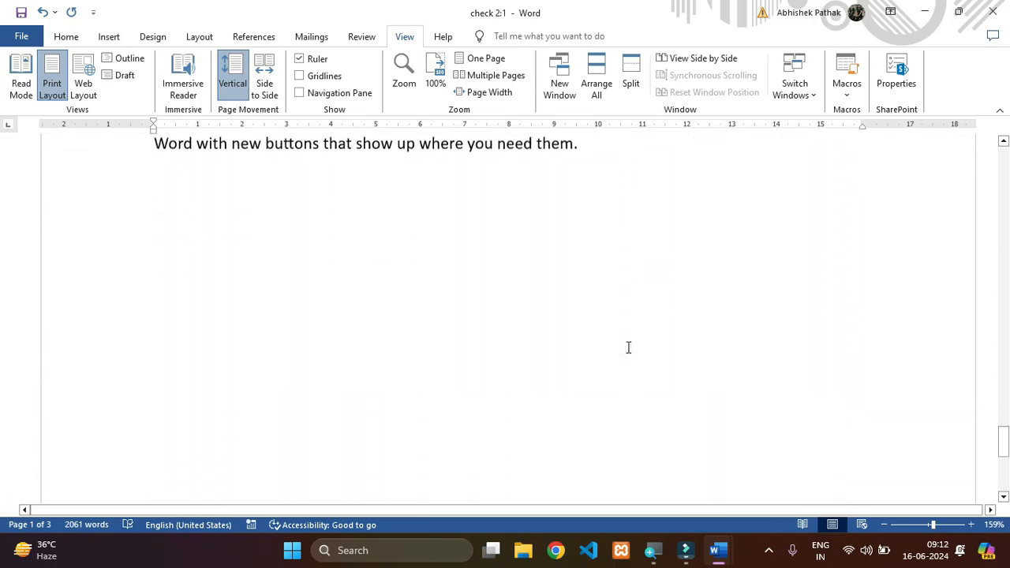
{"action": "scroll", "coordinate": [628, 348], "scroll_direction": "up", "scroll_amount": 5}
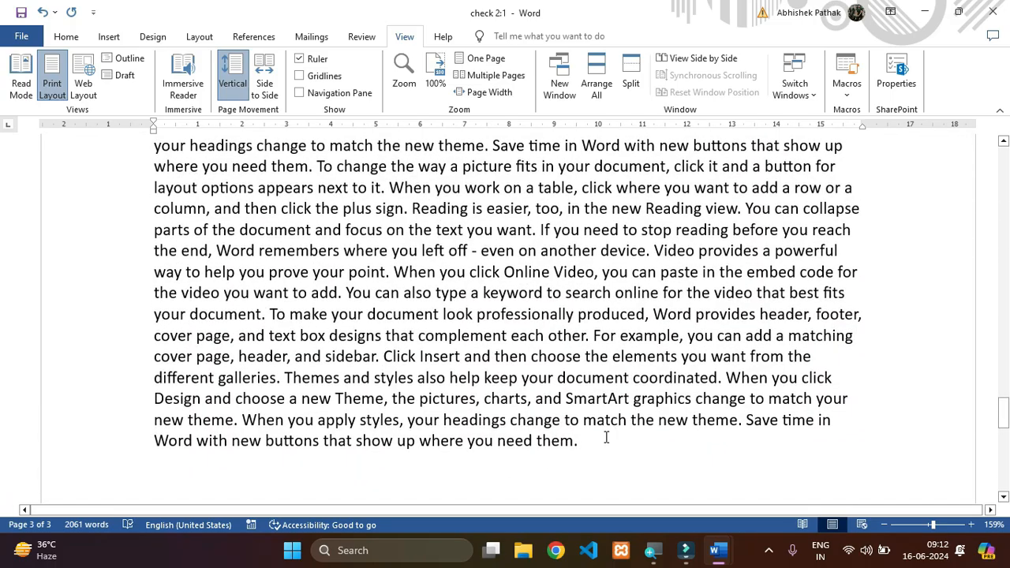
{"action": "left_click", "coordinate": [607, 440]}
{"action": "key", "text": "Return"}
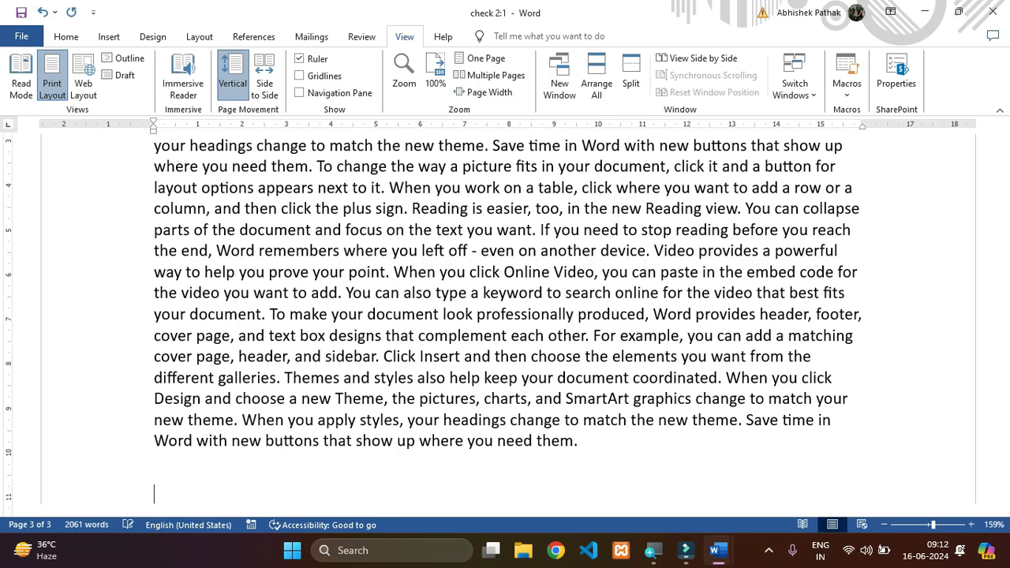
{"action": "scroll", "coordinate": [505, 323], "scroll_direction": "down", "scroll_amount": 3}
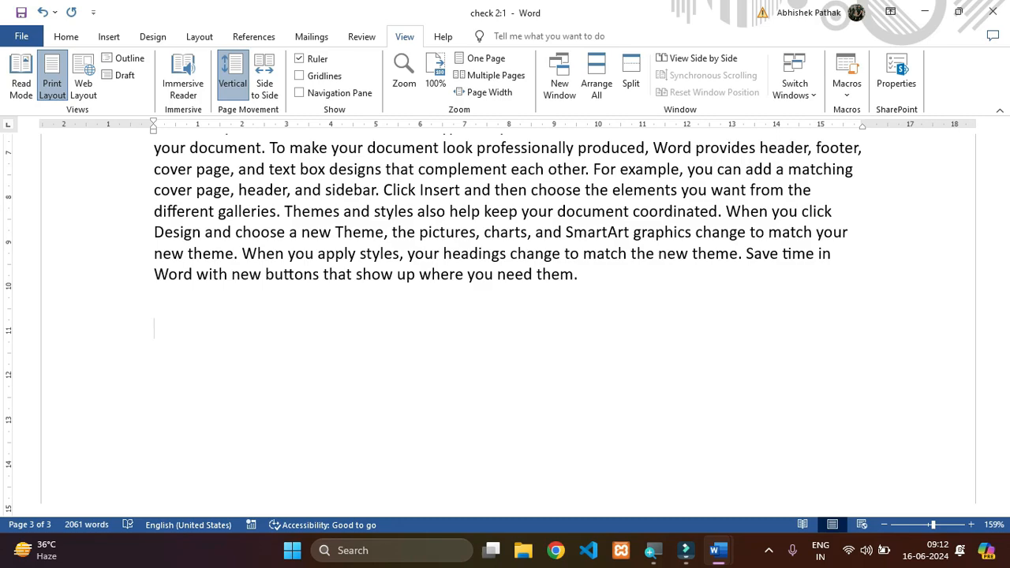
- Set up a new macro recording named Copy_Paste for all documents and choose to assign it to the keyboard
{"action": "left_click", "coordinate": [854, 95]}
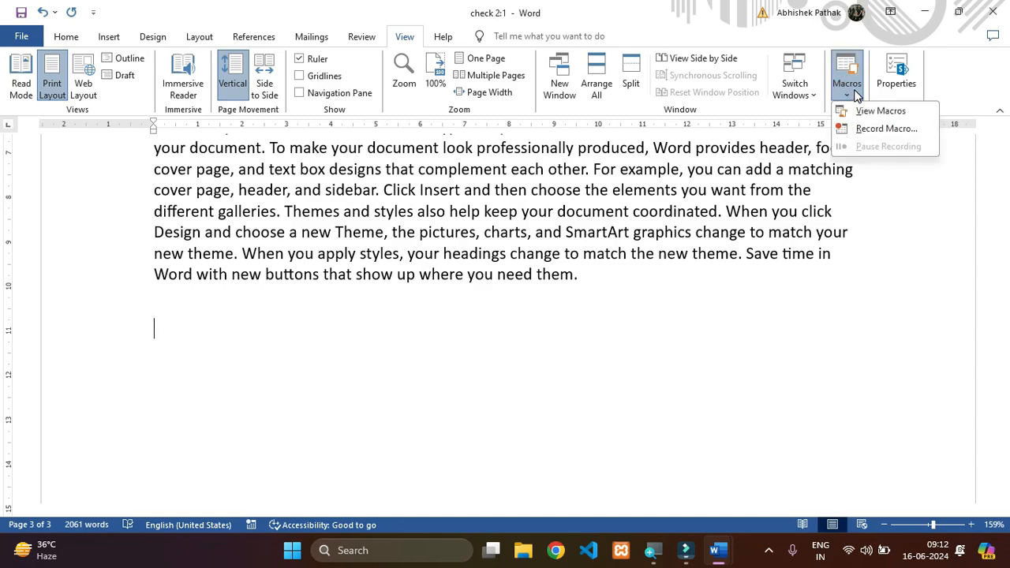
{"action": "left_click", "coordinate": [883, 129]}
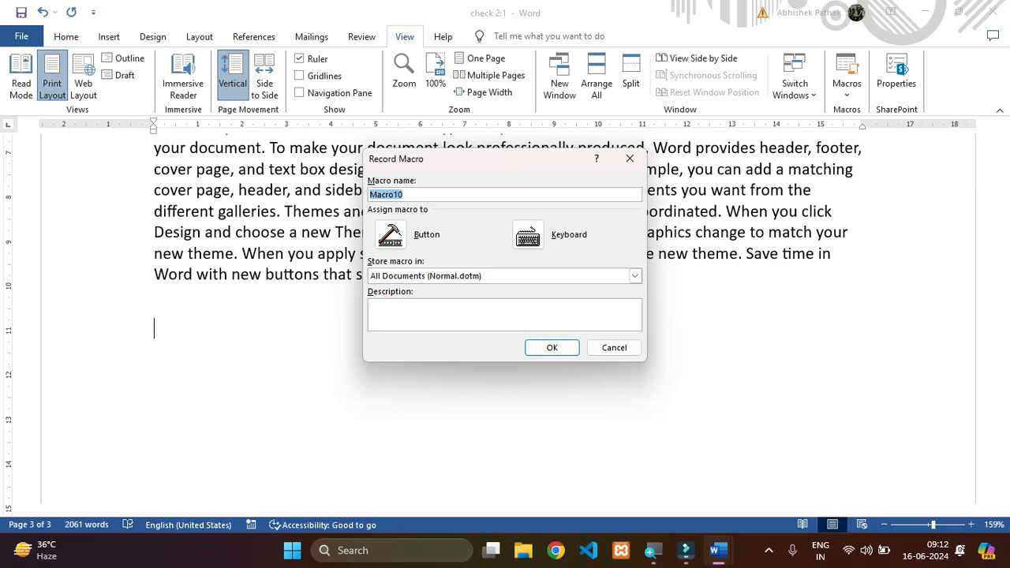
{"action": "type", "text": "Copy_Paste"}
{"action": "left_click", "coordinate": [544, 234]}
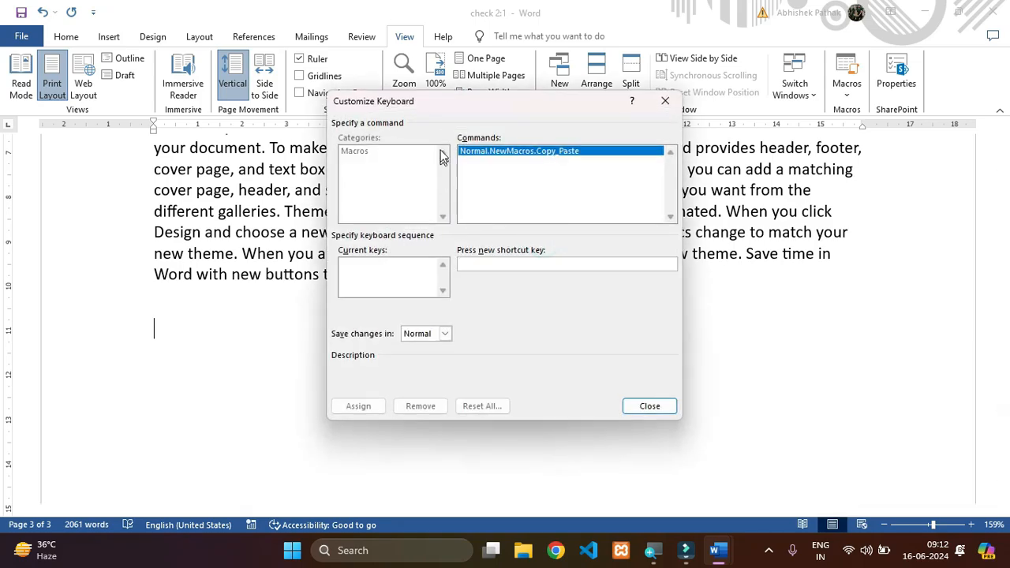
- Assign the shortcut Ctrl+Shift+Z to the Copy_Paste macro and start recording
{"action": "left_click", "coordinate": [493, 265]}
{"action": "key", "text": "ctrl+shift+z"}
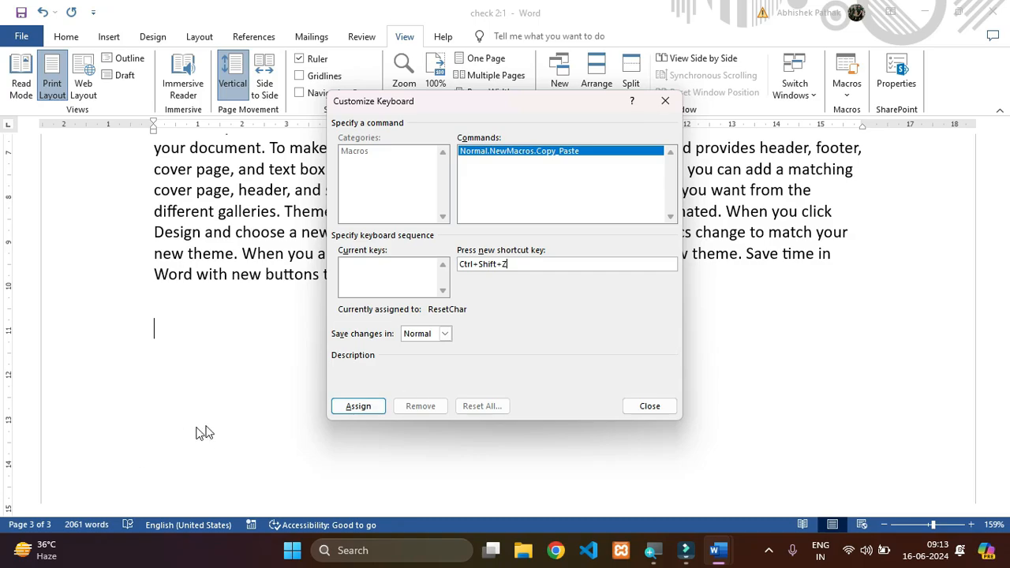
{"action": "left_click", "coordinate": [372, 408]}
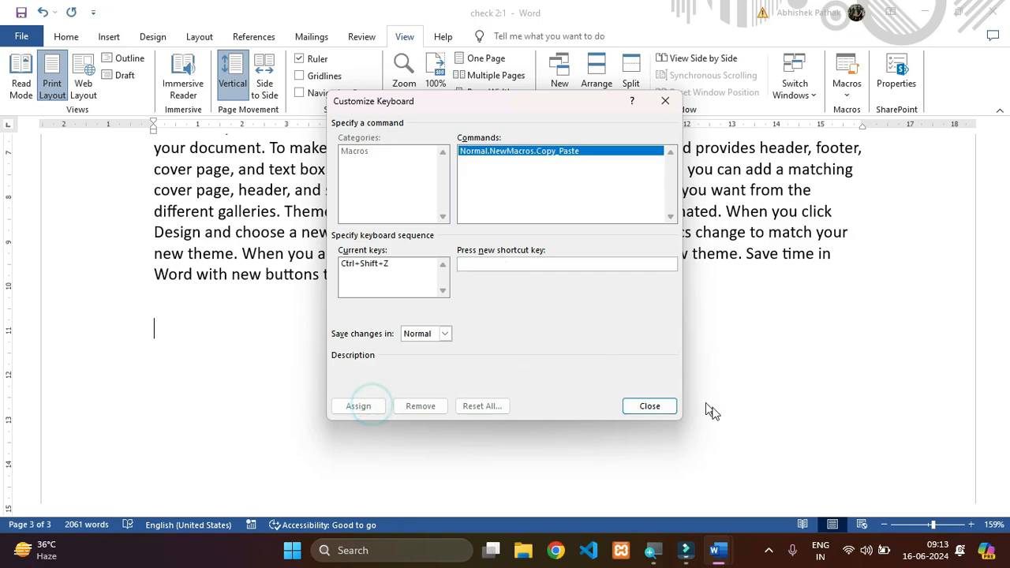
{"action": "left_click", "coordinate": [651, 407]}
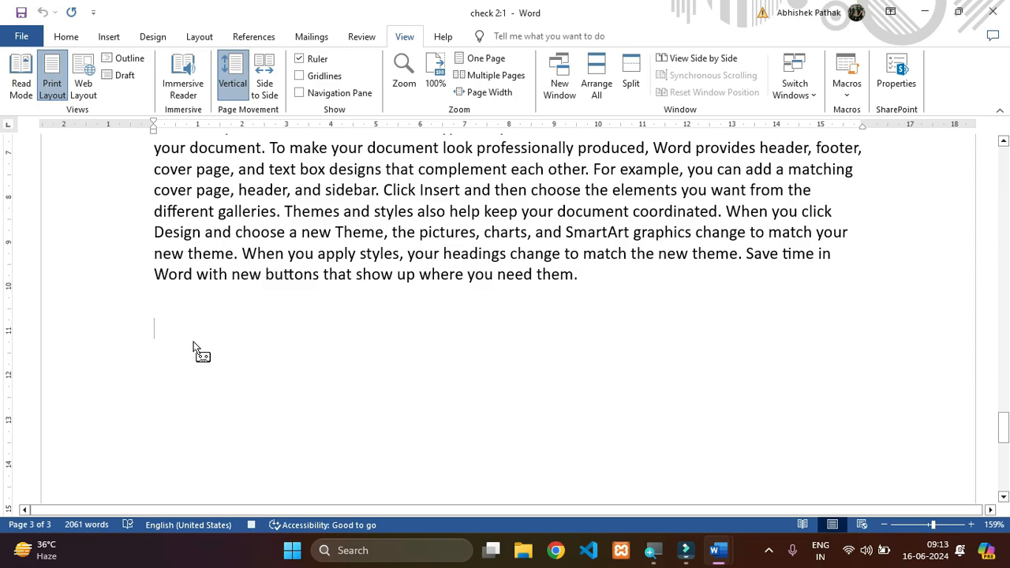
- Enter three first names on separate lines below the last paragraph while the macro records
{"action": "type", "text": "Rahul"}
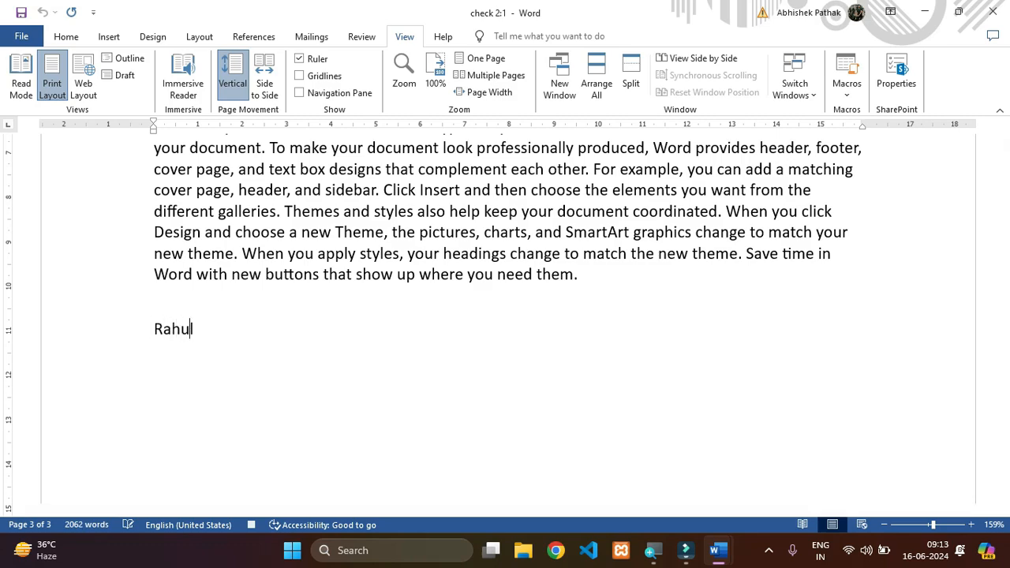
{"action": "key", "text": "Return"}
{"action": "type", "text": "Rajesh"}
{"action": "key", "text": "Return"}
{"action": "type", "text": "Rakesh"}
{"action": "key", "text": "Return"}
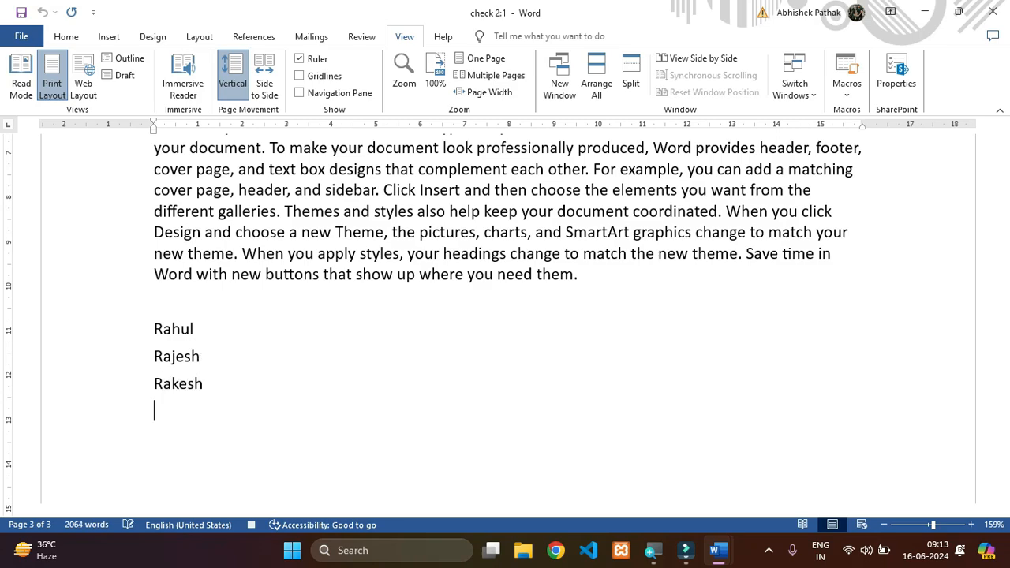
- Complete the list with two more first names on separate lines and stop the macro recording
{"action": "type", "text": "AM"}
{"action": "key", "text": "BackSpace"}
{"action": "type", "text": "an"}
{"action": "key", "text": "Return"}
{"action": "key", "text": "BackSpace"}
{"action": "key", "text": "BackSpace"}
{"action": "key", "text": "BackSpace"}
{"action": "type", "text": "man"}
{"action": "key", "text": "Return"}
{"action": "type", "text": "Abhis"}
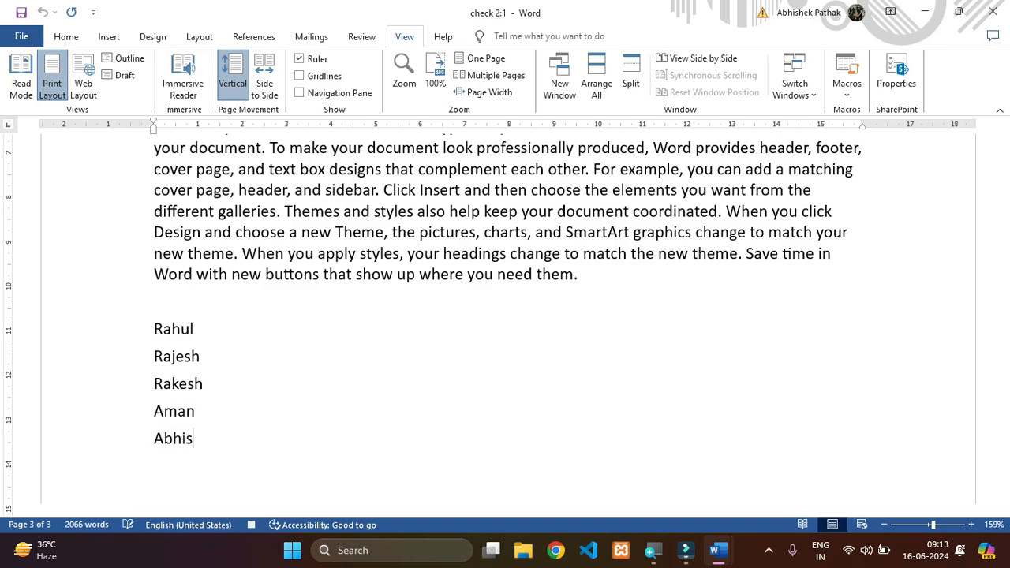
{"action": "key", "text": "BackSpace"}
{"action": "key", "text": "BackSpace"}
{"action": "type", "text": "ie"}
{"action": "key", "text": "BackSpace"}
{"action": "type", "text": "shek"}
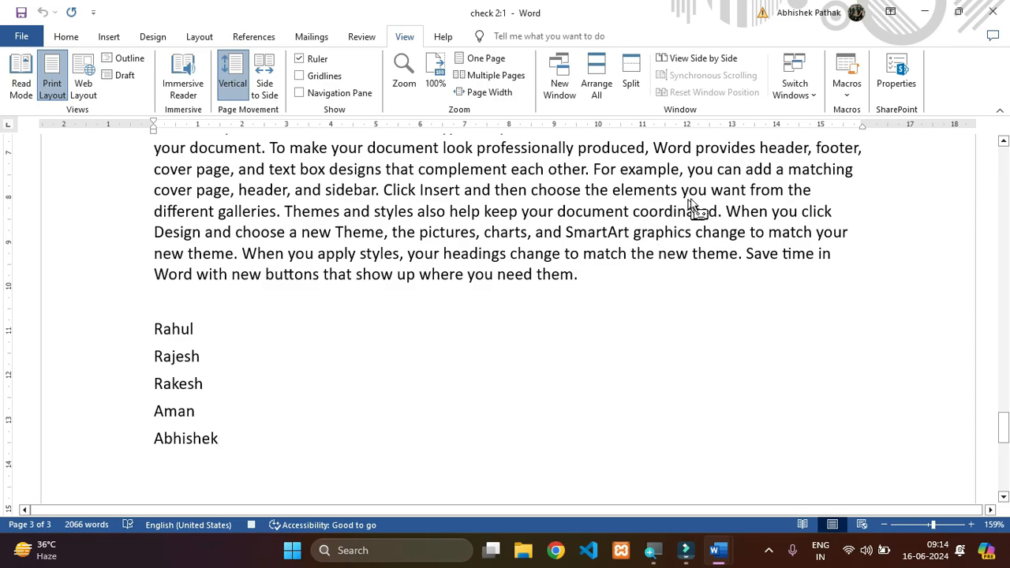
{"action": "left_click", "coordinate": [851, 95]}
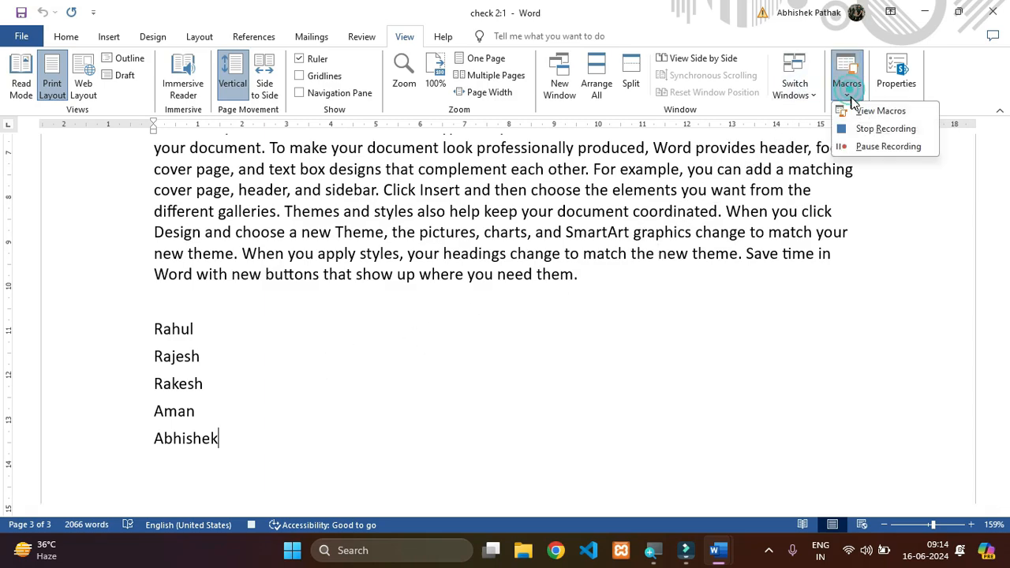
{"action": "left_click", "coordinate": [877, 133]}
- Run the Copy_Paste macro twice below the name list, leaving a blank line before each inserted copy
{"action": "scroll", "coordinate": [440, 397], "scroll_direction": "down", "scroll_amount": 3}
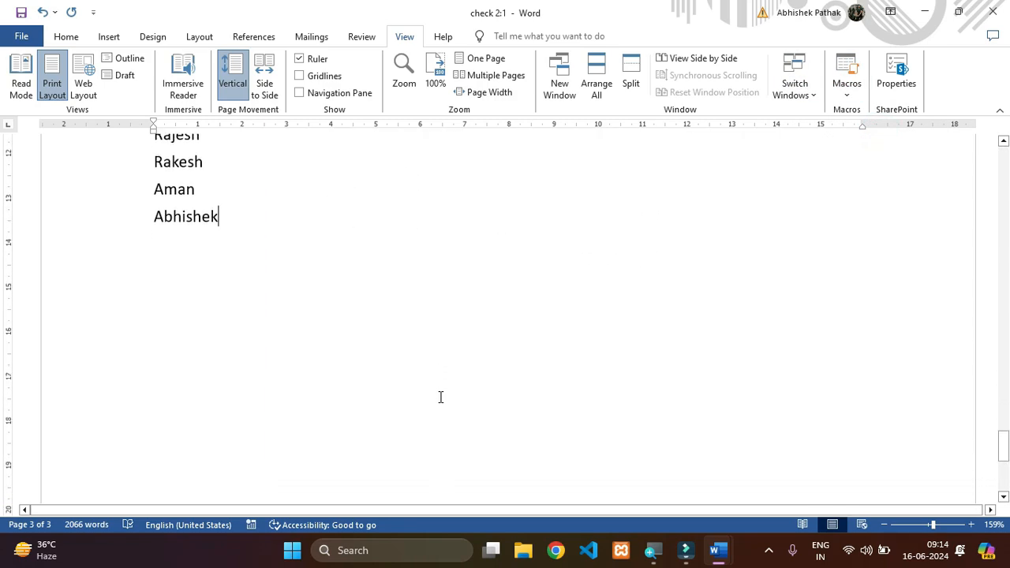
{"action": "key", "text": "Return"}
{"action": "key", "text": "Return"}
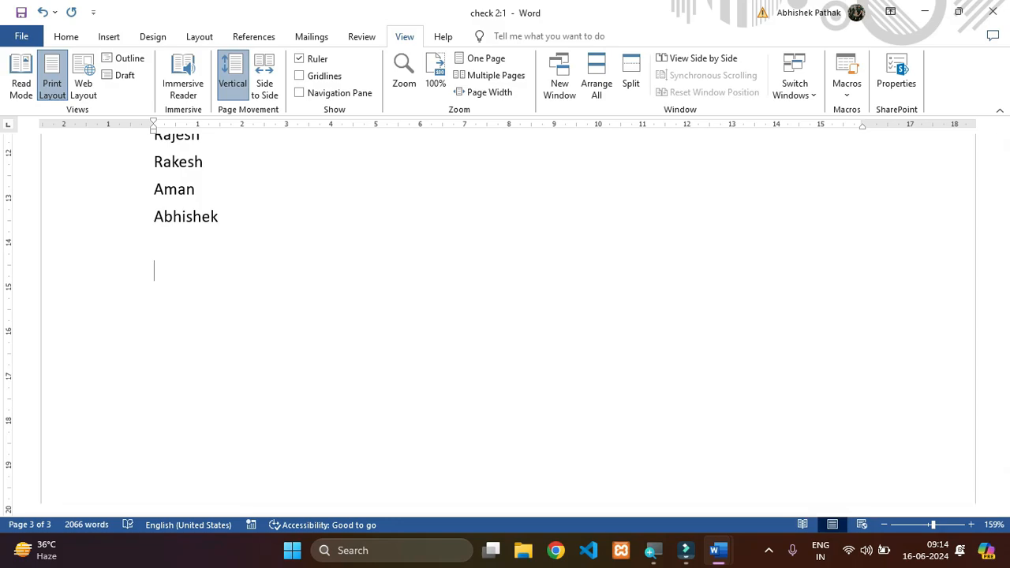
{"action": "key", "text": "ctrl+m"}
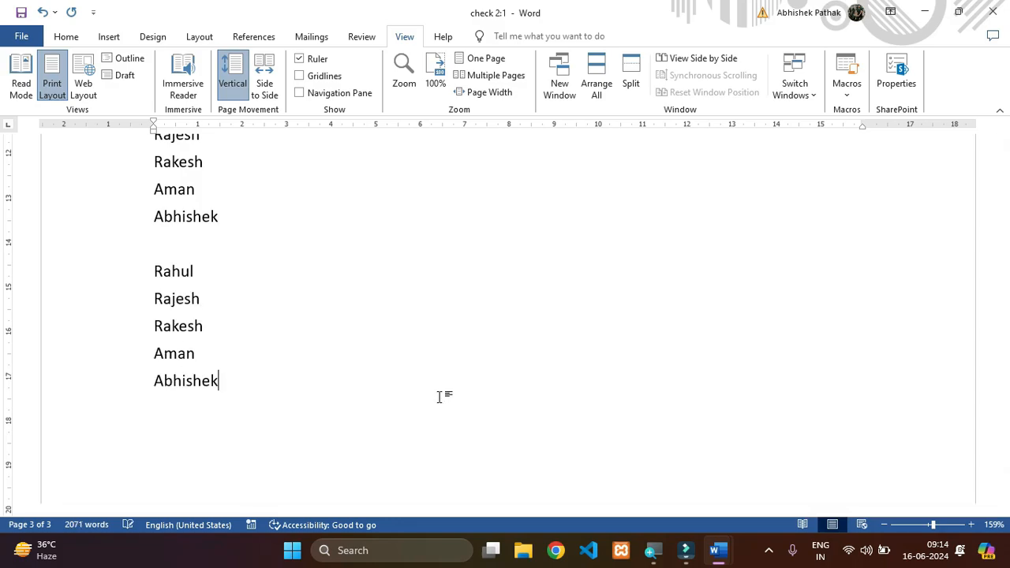
{"action": "key", "text": "Return"}
{"action": "key", "text": "ctrl+m"}
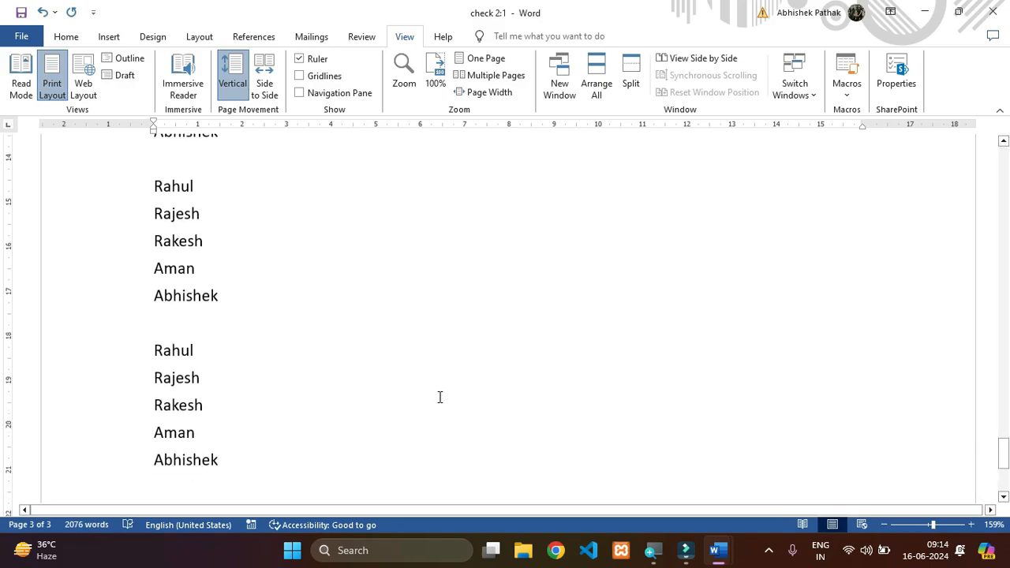
- Examine the original name list and the two macro-inserted copies, highlighting each block in turn for comparison
{"action": "scroll", "coordinate": [441, 397], "scroll_direction": "down", "scroll_amount": 1}
{"action": "scroll", "coordinate": [441, 397], "scroll_direction": "up", "scroll_amount": 3}
{"action": "scroll", "coordinate": [441, 396], "scroll_direction": "down", "scroll_amount": 5}
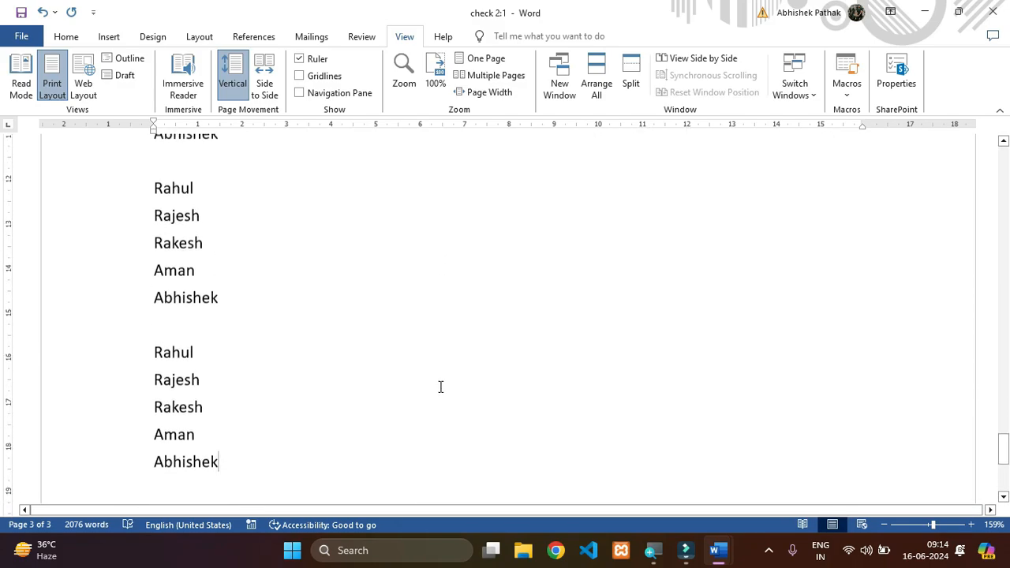
{"action": "scroll", "coordinate": [440, 388], "scroll_direction": "up", "scroll_amount": 3}
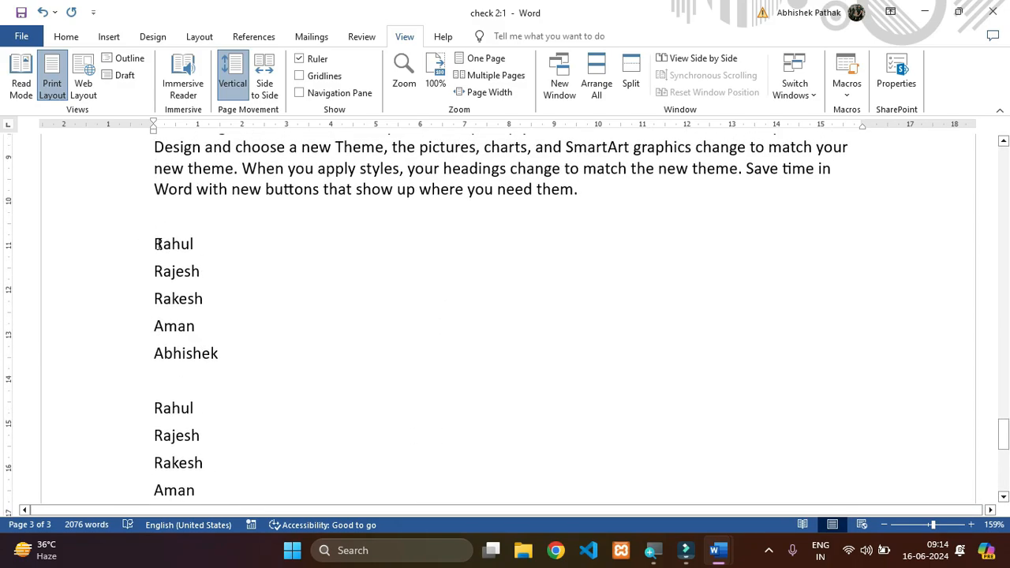
{"action": "left_click_drag", "start_coordinate": [156, 242], "coordinate": [234, 352]}
{"action": "left_click", "coordinate": [237, 347]}
{"action": "scroll", "coordinate": [239, 343], "scroll_direction": "down", "scroll_amount": 3}
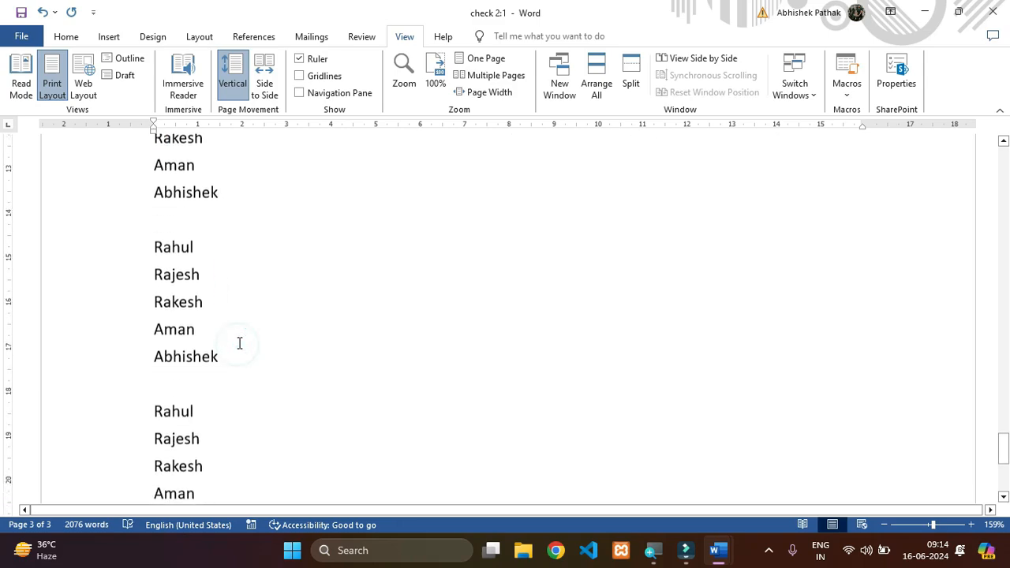
{"action": "scroll", "coordinate": [248, 328], "scroll_direction": "up", "scroll_amount": 3}
{"action": "scroll", "coordinate": [248, 328], "scroll_direction": "up", "scroll_amount": 1}
{"action": "left_click_drag", "start_coordinate": [150, 304], "coordinate": [255, 448]}
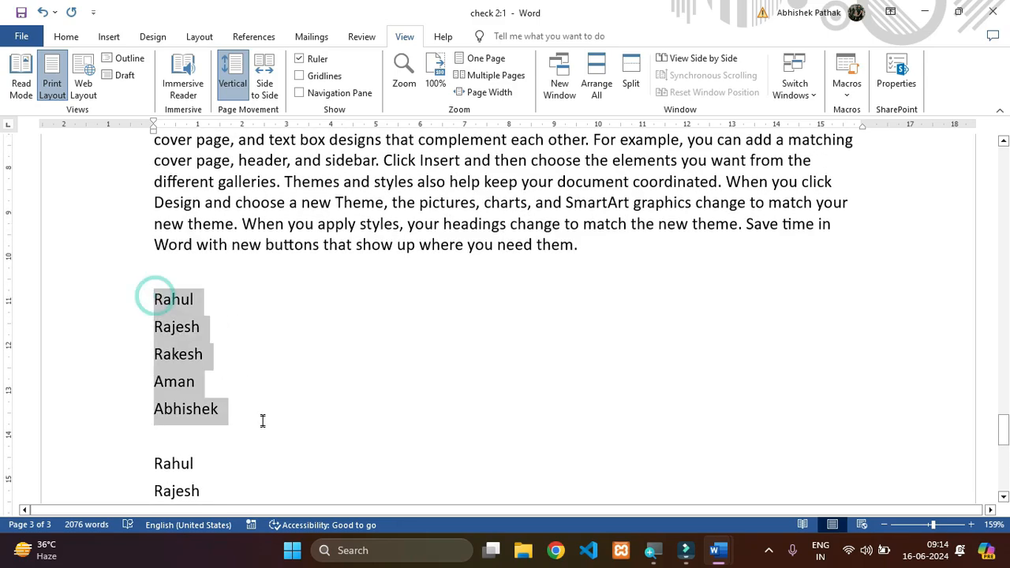
{"action": "left_click", "coordinate": [266, 422]}
{"action": "scroll", "coordinate": [263, 415], "scroll_direction": "down", "scroll_amount": 1}
{"action": "scroll", "coordinate": [265, 414], "scroll_direction": "down", "scroll_amount": 3}
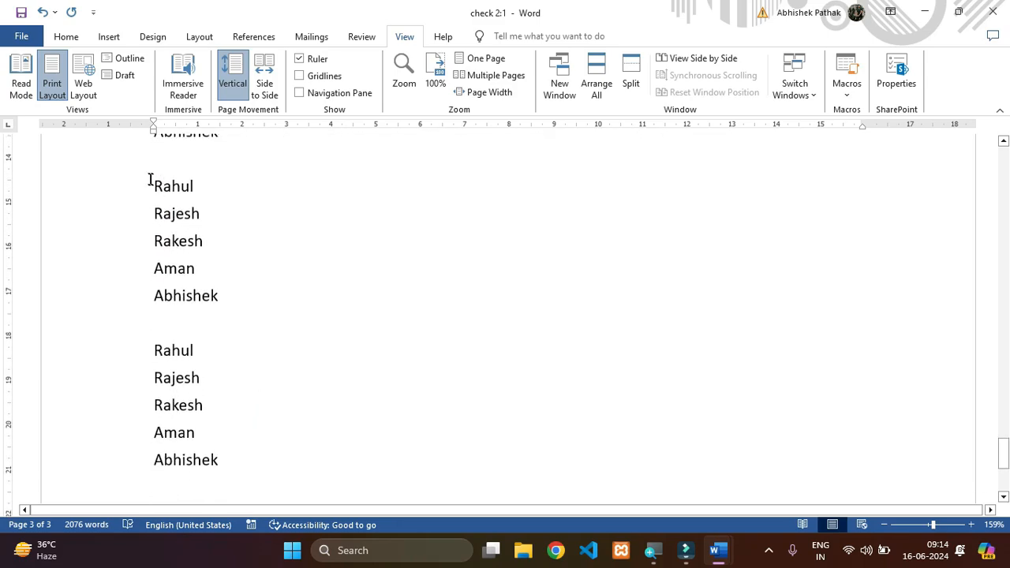
{"action": "left_click_drag", "start_coordinate": [147, 179], "coordinate": [245, 326]}
{"action": "left_click", "coordinate": [245, 320]}
{"action": "scroll", "coordinate": [245, 321], "scroll_direction": "down", "scroll_amount": 3}
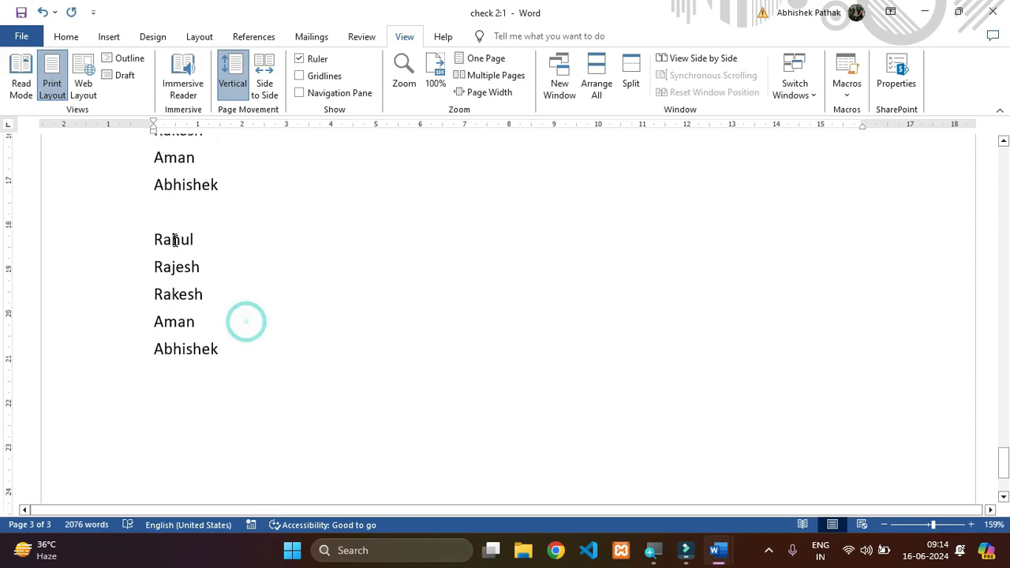
{"action": "left_click_drag", "start_coordinate": [152, 234], "coordinate": [252, 387]}
{"action": "left_click", "coordinate": [250, 380]}
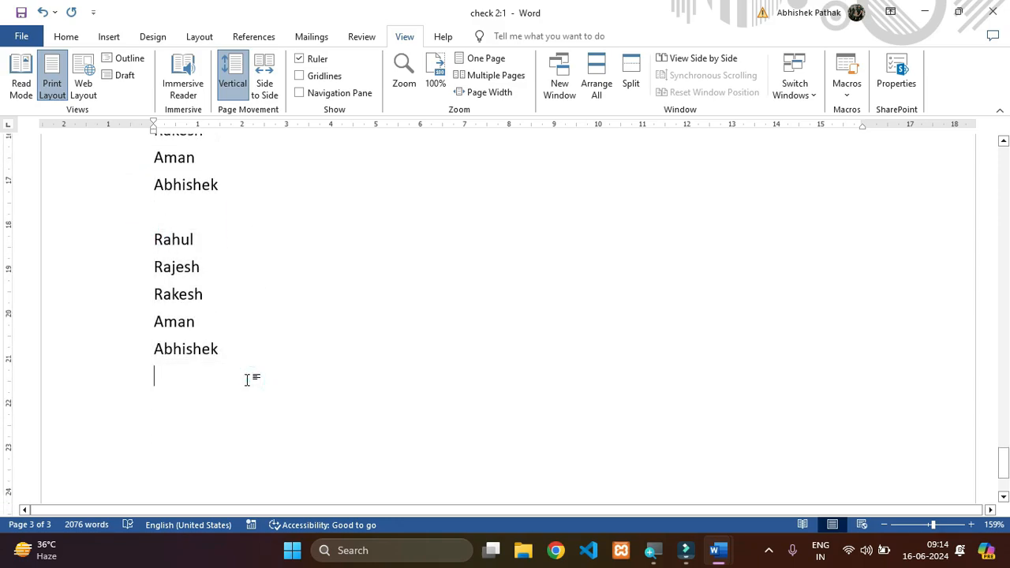
{"action": "left_click", "coordinate": [369, 38]}
{"action": "left_click", "coordinate": [392, 39]}
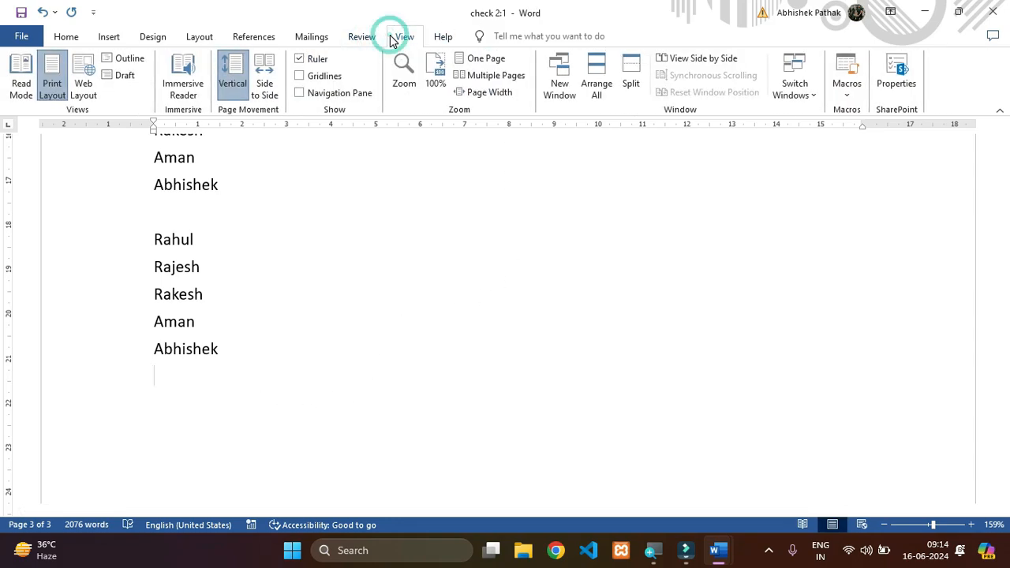